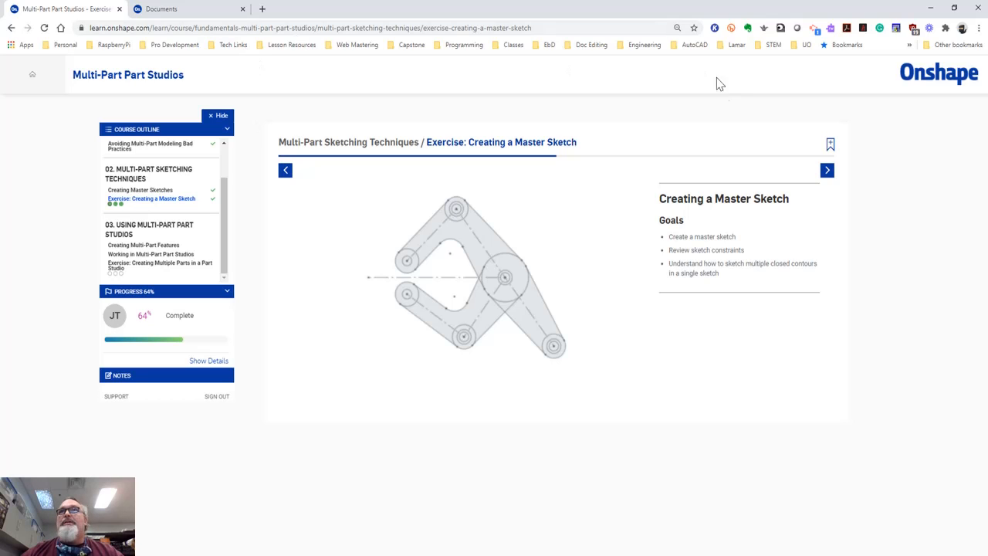
# - Advance the master sketch exercise to its step slides, and create a new Onshape document named "Master Sketch jdt"
pyautogui.click(827, 170)
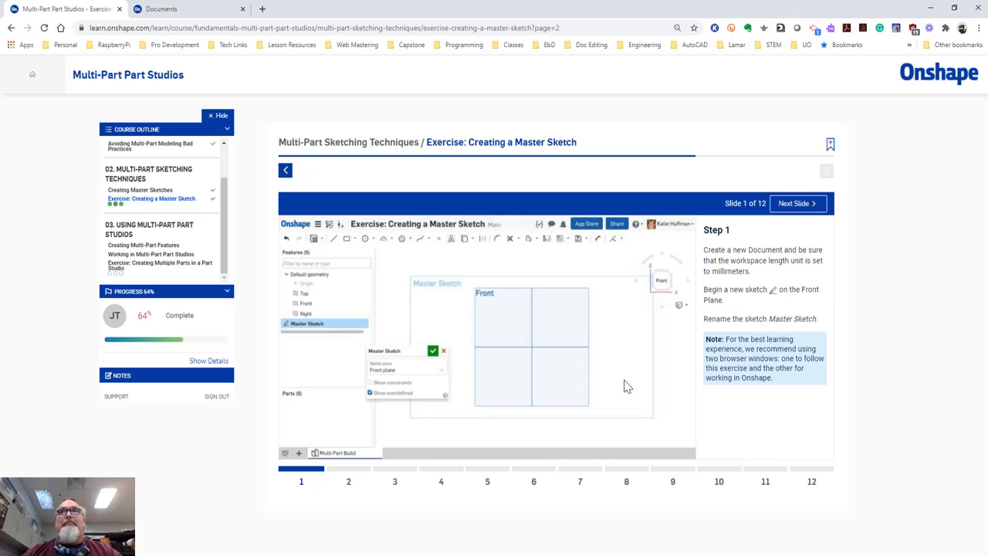
pyautogui.click(174, 11)
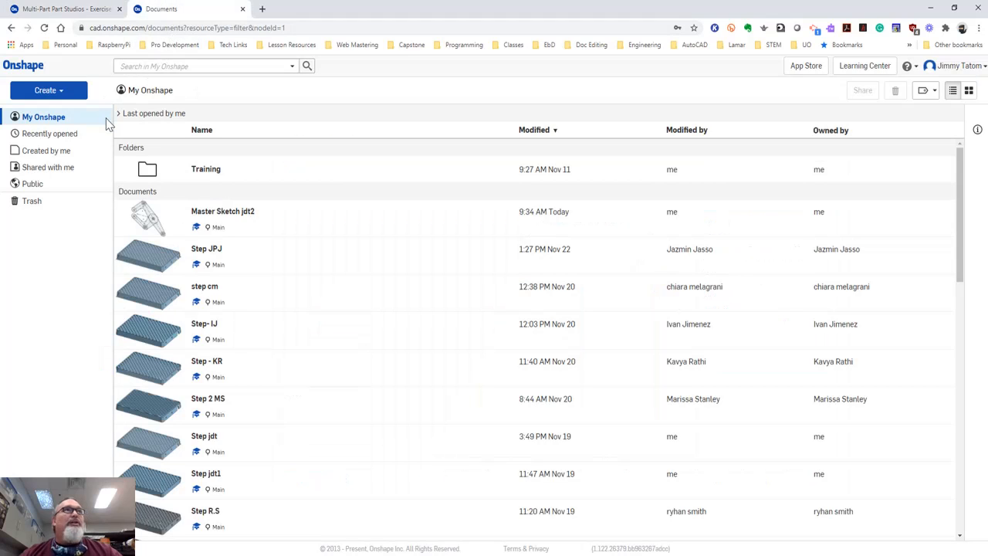
pyautogui.click(53, 93)
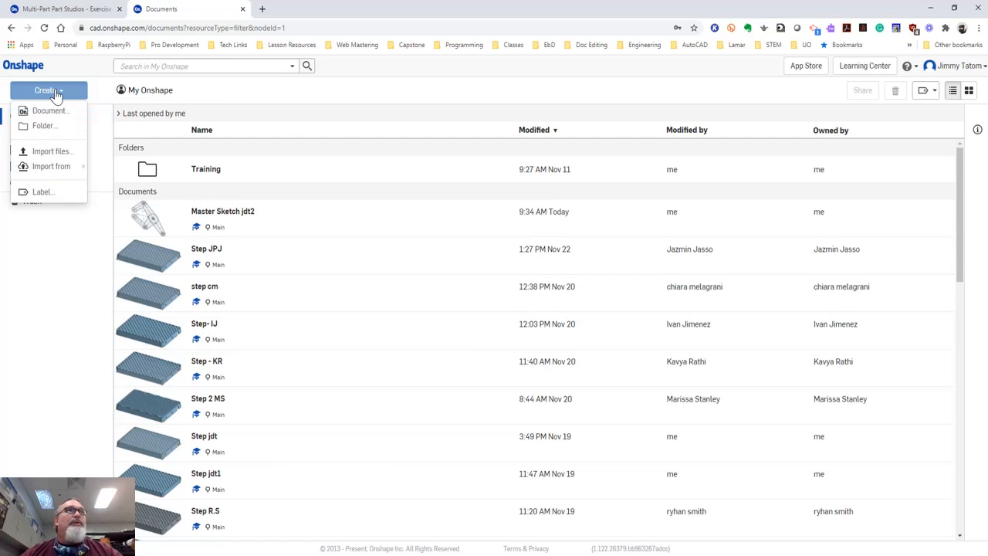
pyautogui.click(48, 111)
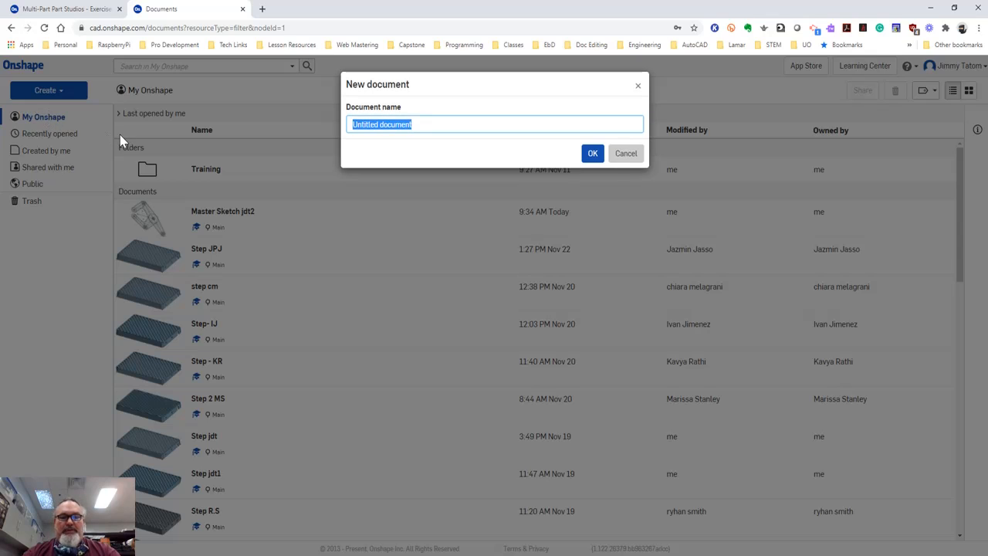
pyautogui.write('Master Sk')
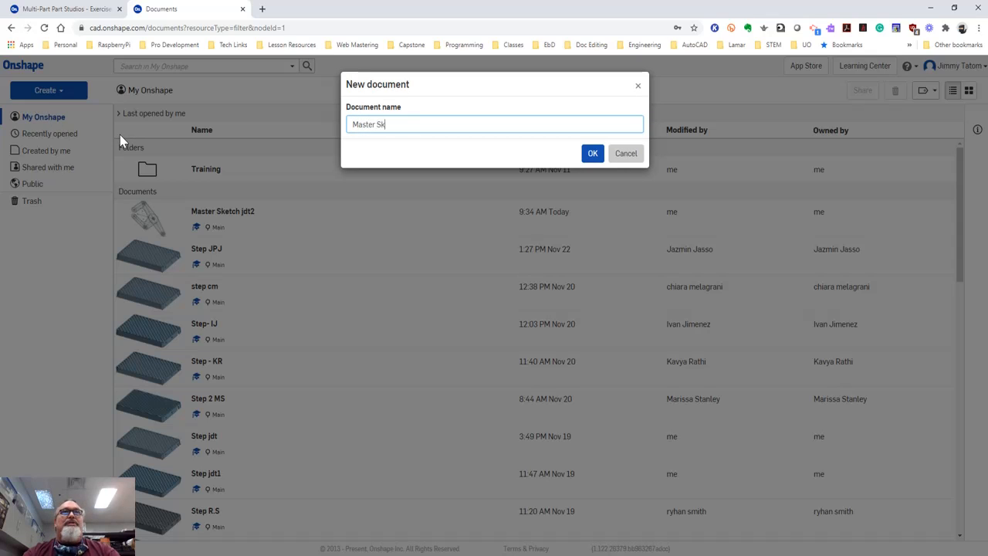
pyautogui.write('etch')
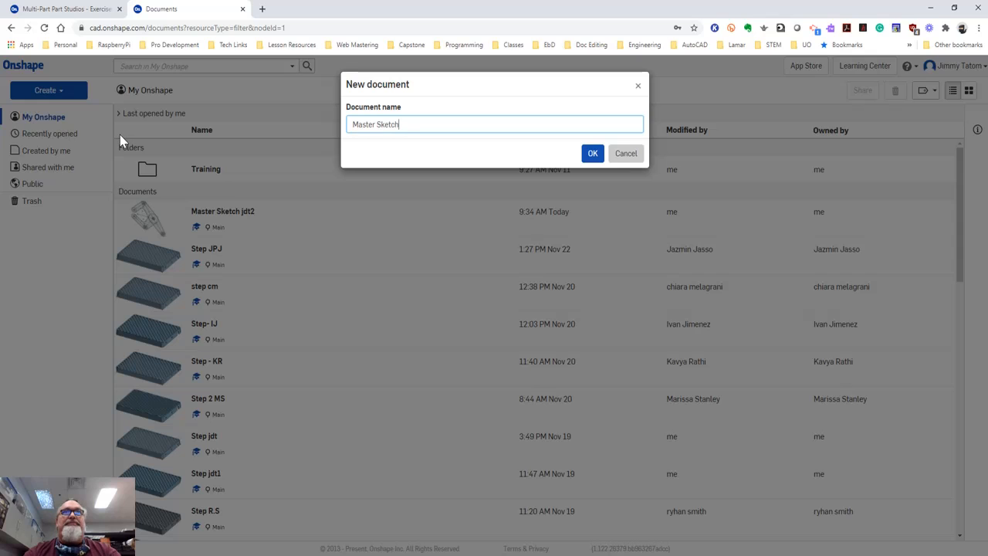
pyautogui.write(' jdt')
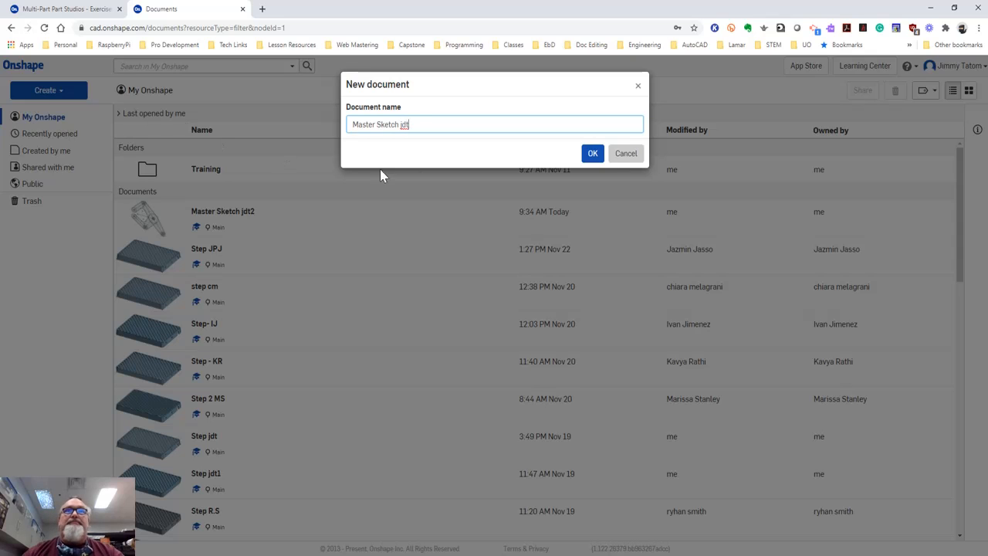
pyautogui.click(593, 153)
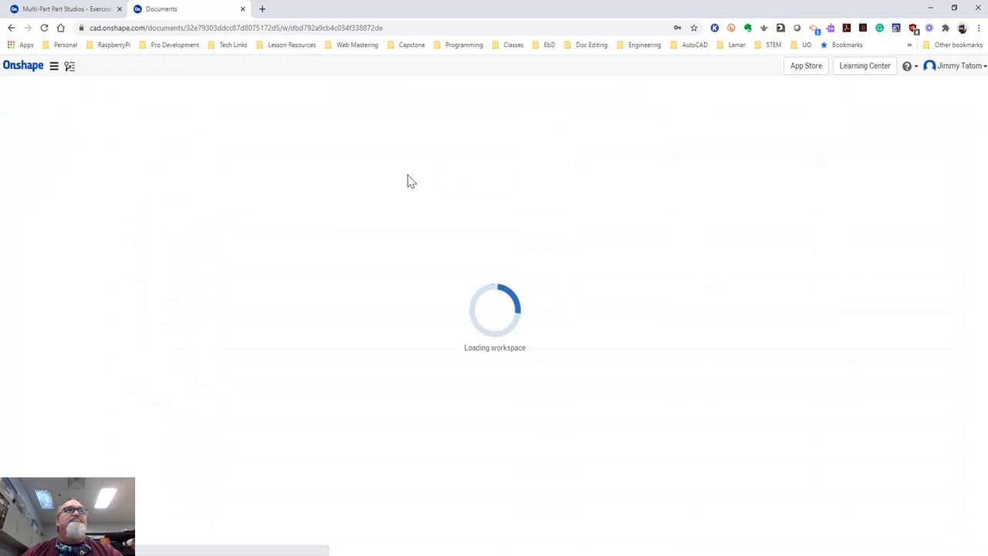
# - Set the workspace's default length unit to Millimeter
pyautogui.click(54, 67)
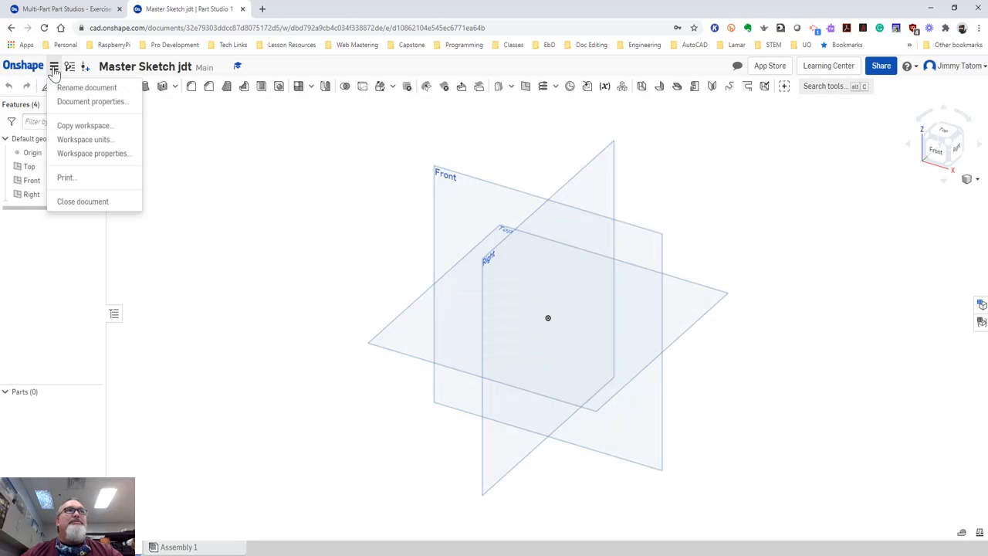
pyautogui.click(77, 141)
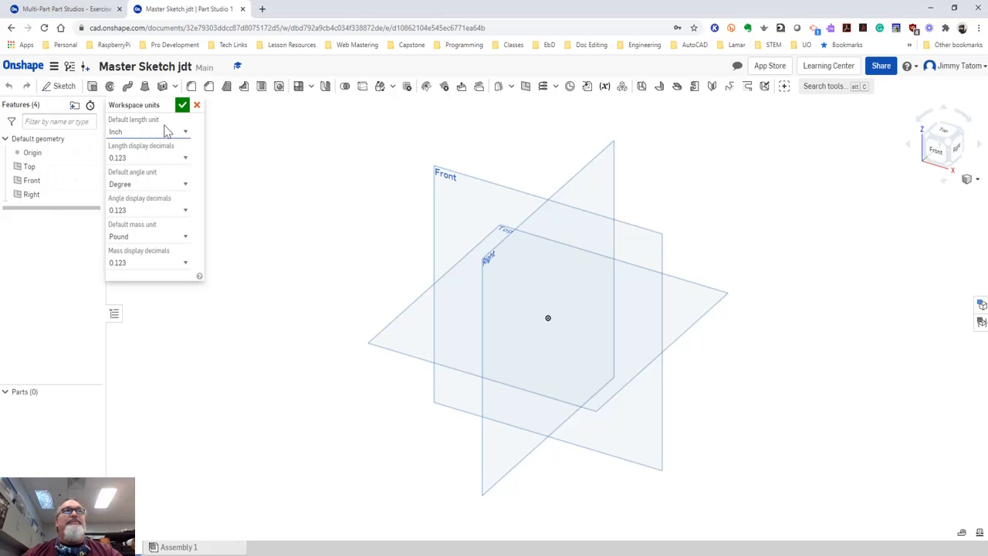
pyautogui.click(133, 132)
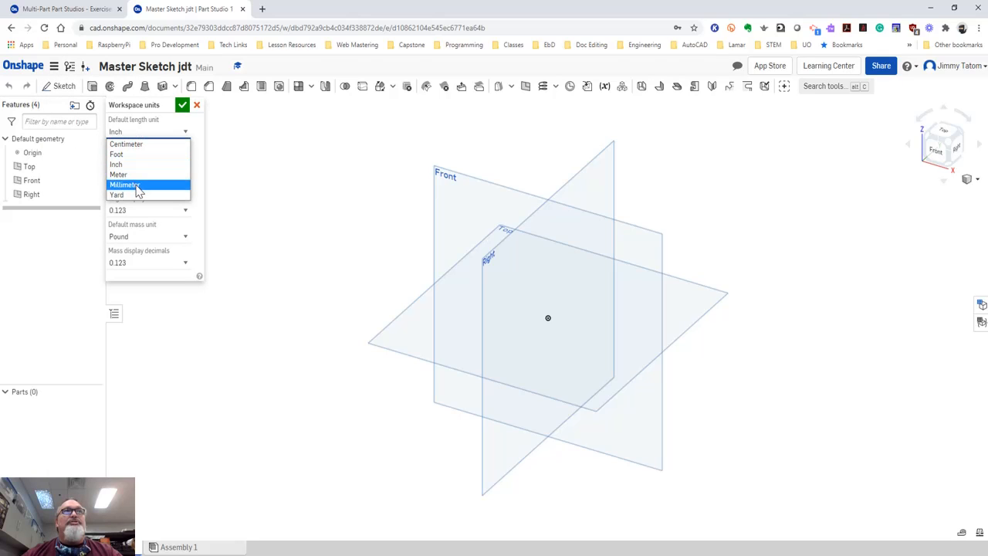
pyautogui.click(136, 185)
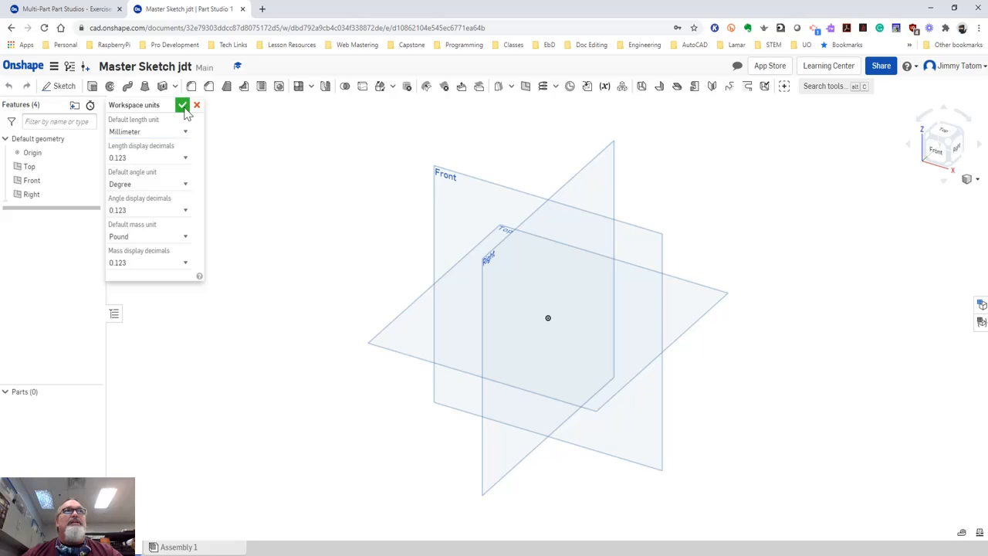
pyautogui.click(182, 107)
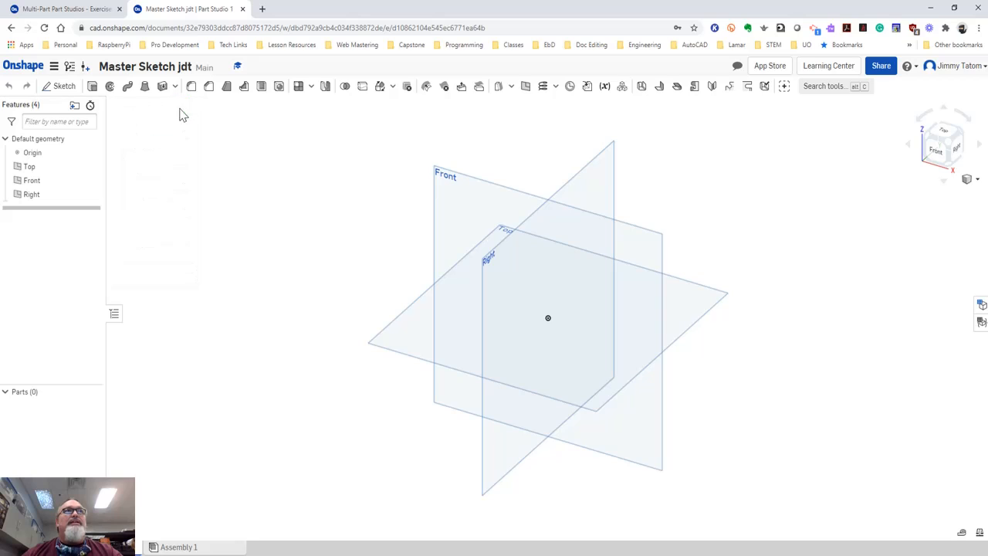
# - Start a new sketch on the Front plane and rename it "Master Sketch"
pyautogui.click(56, 88)
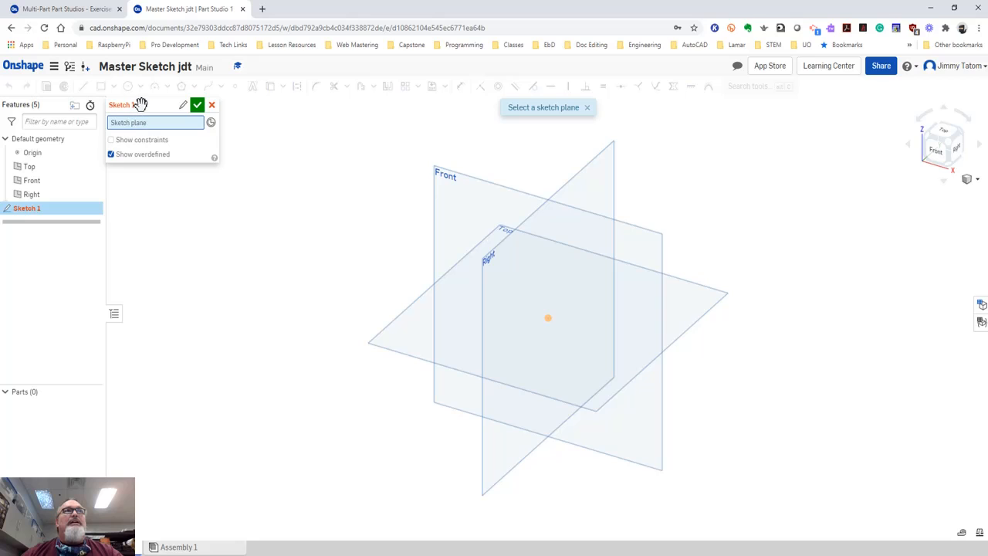
pyautogui.click(30, 182)
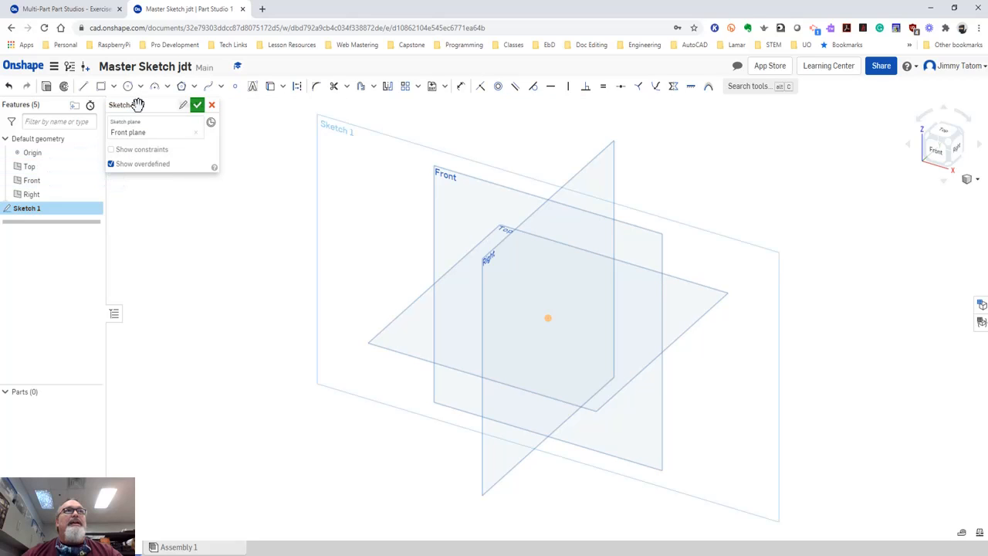
pyautogui.click(184, 105)
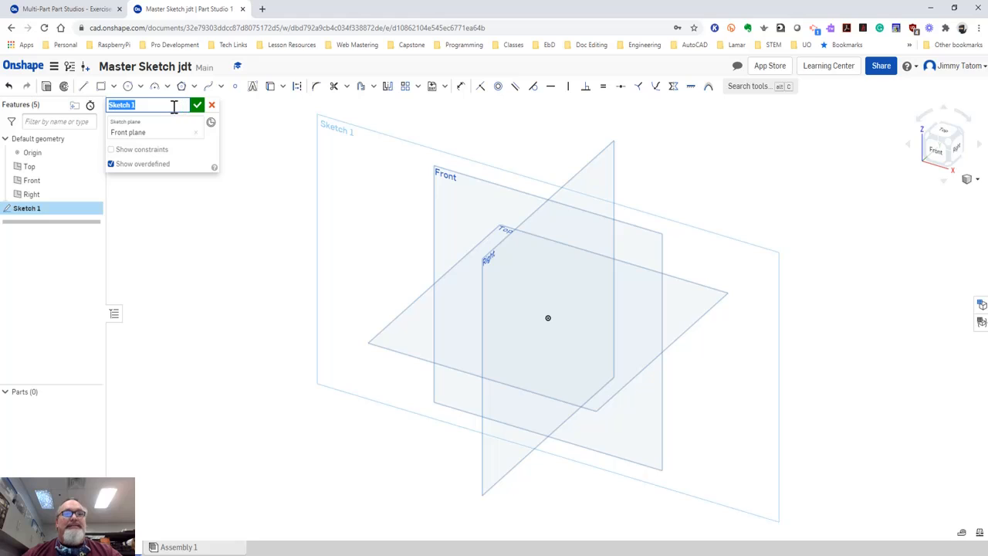
pyautogui.write('Master ')
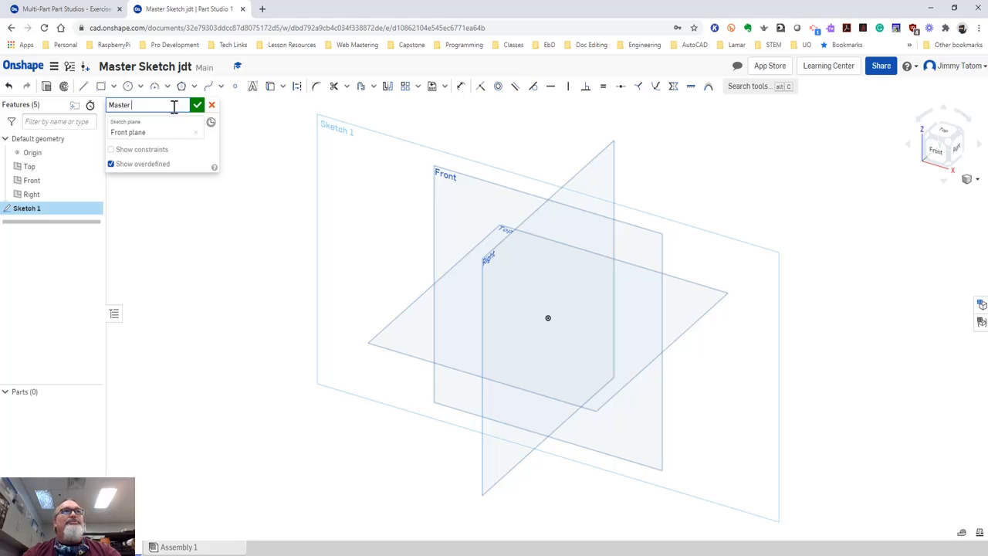
pyautogui.write('Sketch')
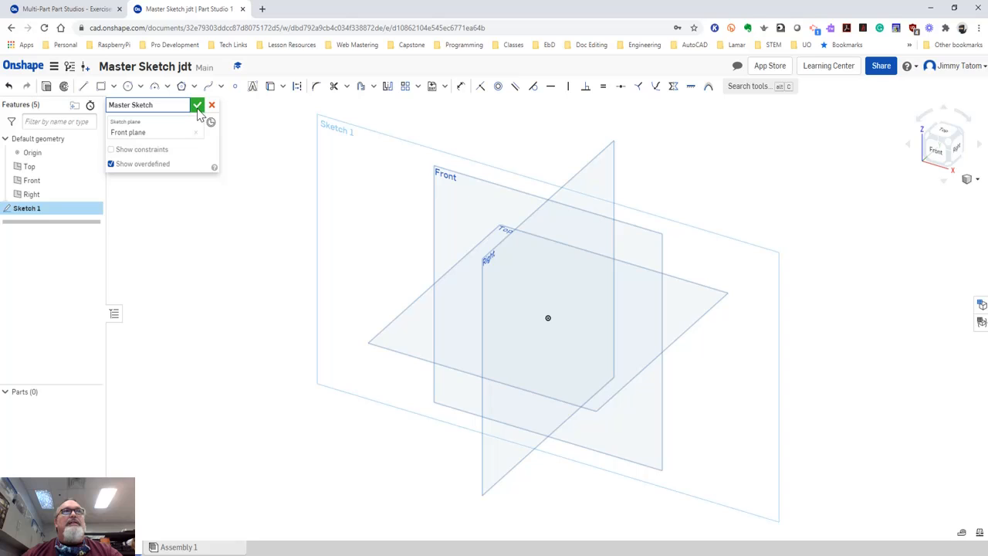
pyautogui.press('Return')
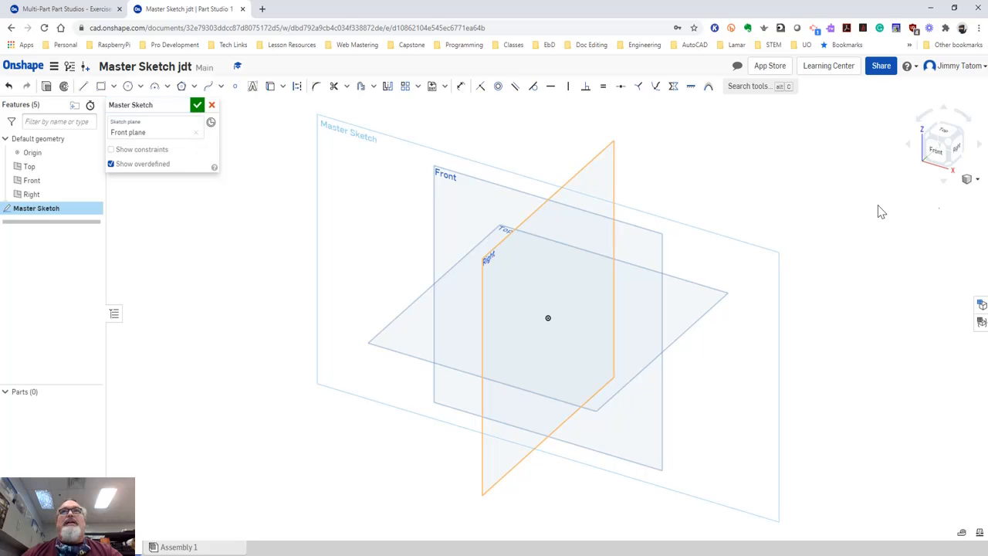
pyautogui.click(938, 156)
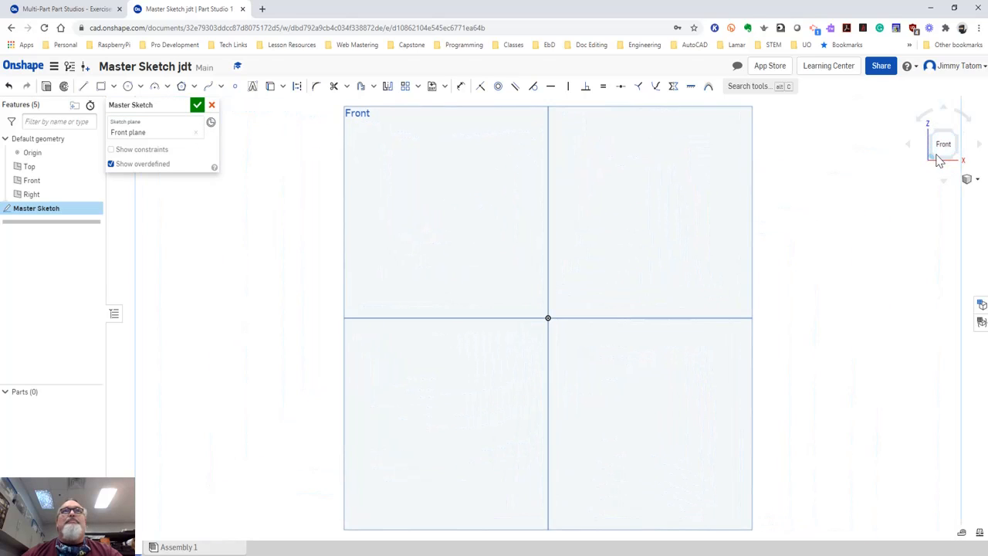
# - Consult slide 2 of the exercise and sketch a horizontal construction line about 104 mm long, extending left from the origin
pyautogui.click(68, 10)
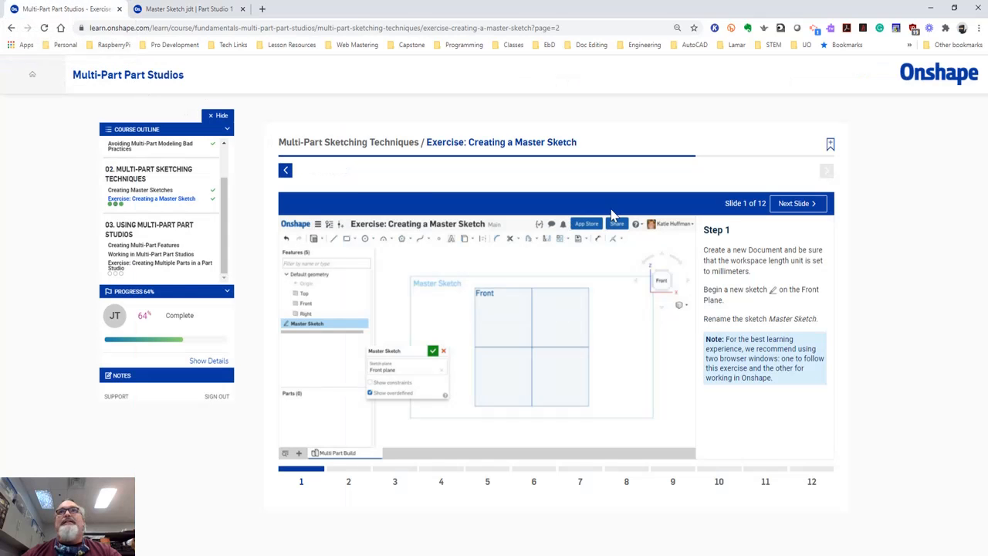
pyautogui.click(799, 205)
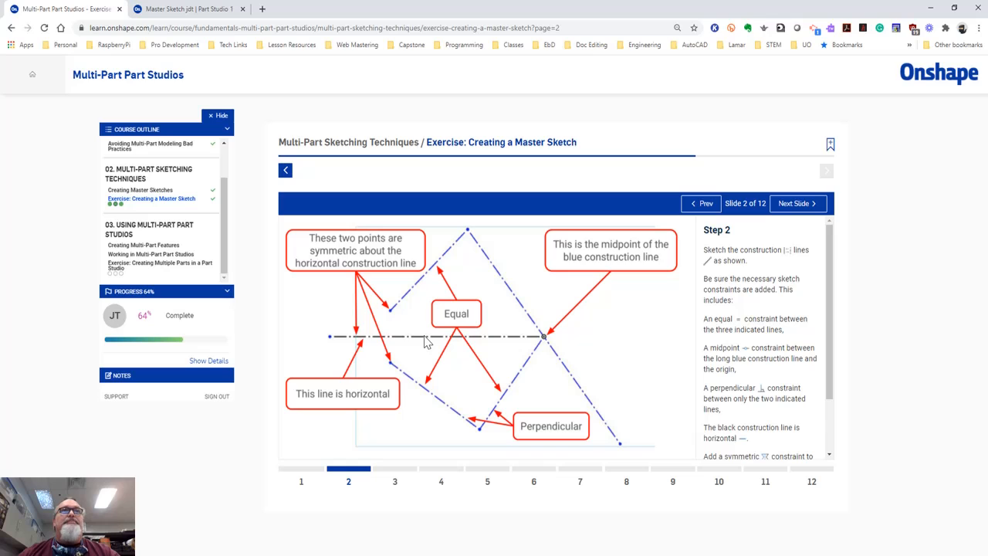
pyautogui.click(189, 9)
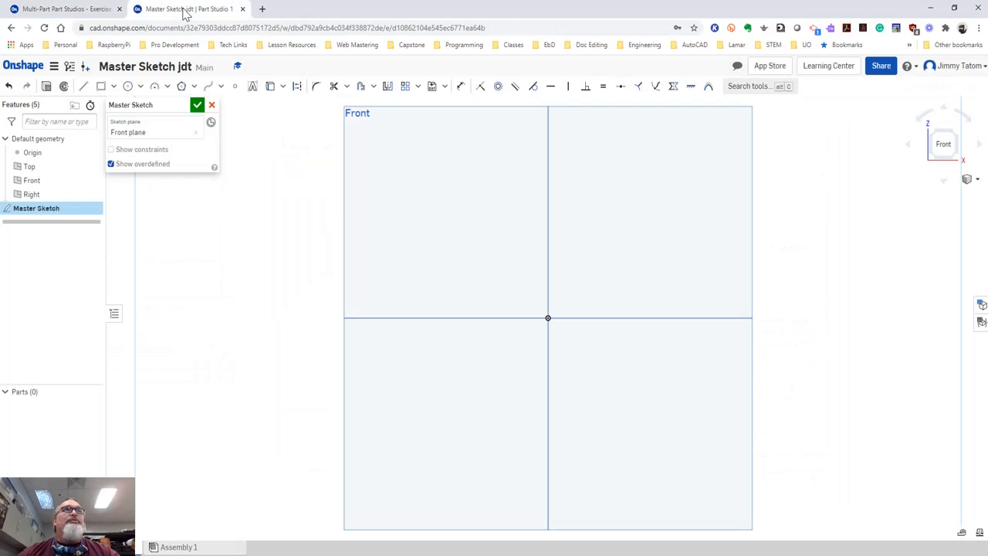
pyautogui.click(297, 87)
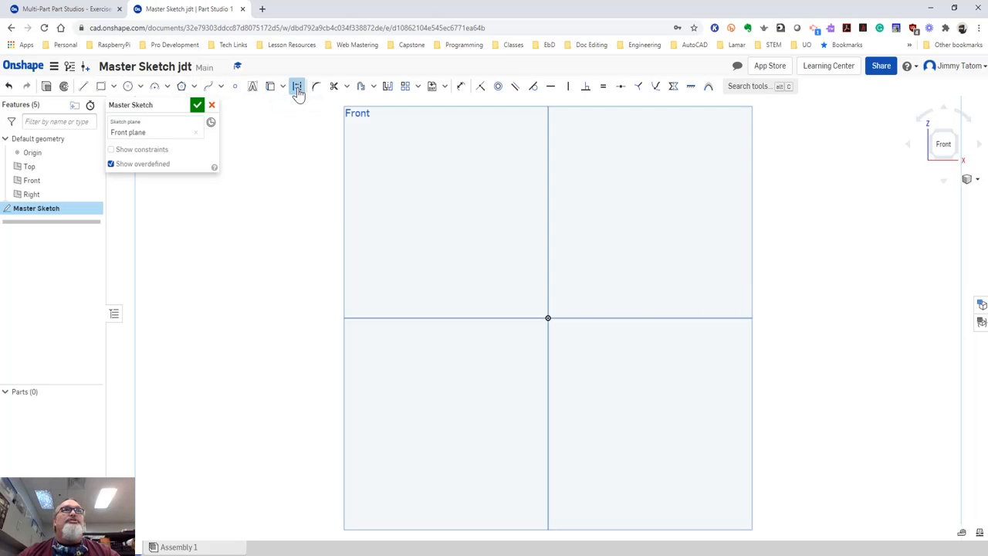
pyautogui.click(84, 86)
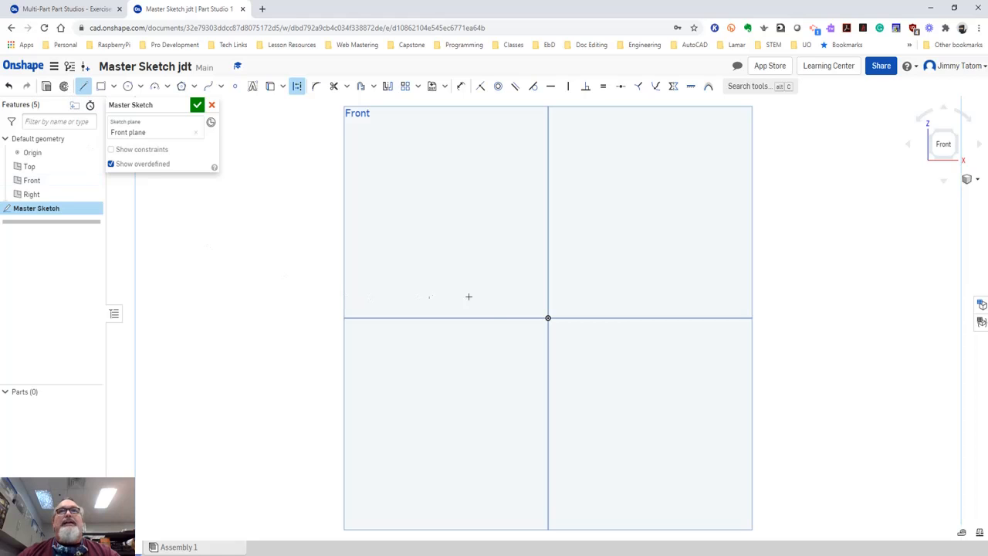
pyautogui.click(547, 318)
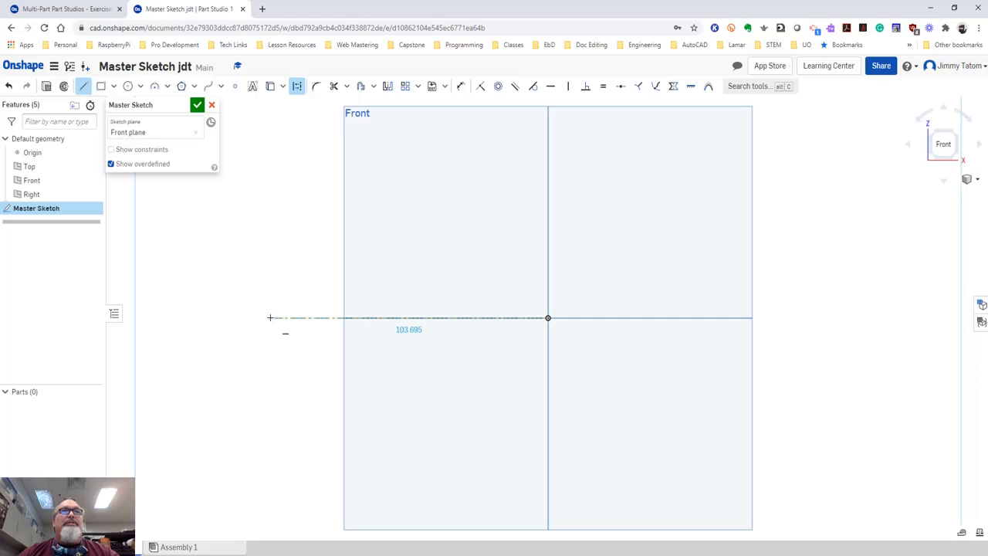
pyautogui.click(270, 317)
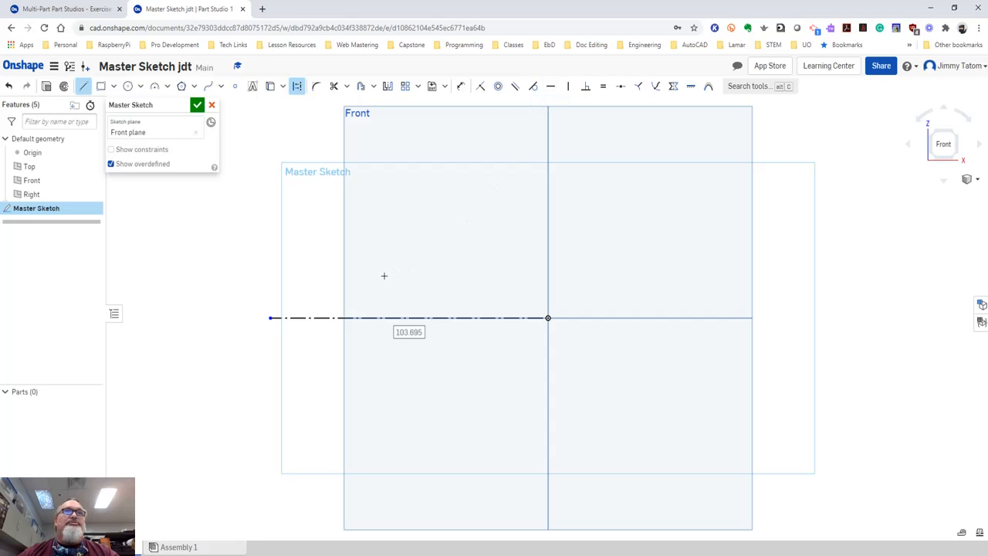
# - Sketch a diagonal construction line about 87 mm long from lower right through the origin, plus a shorter segment down-left from its upper end
pyautogui.click(68, 11)
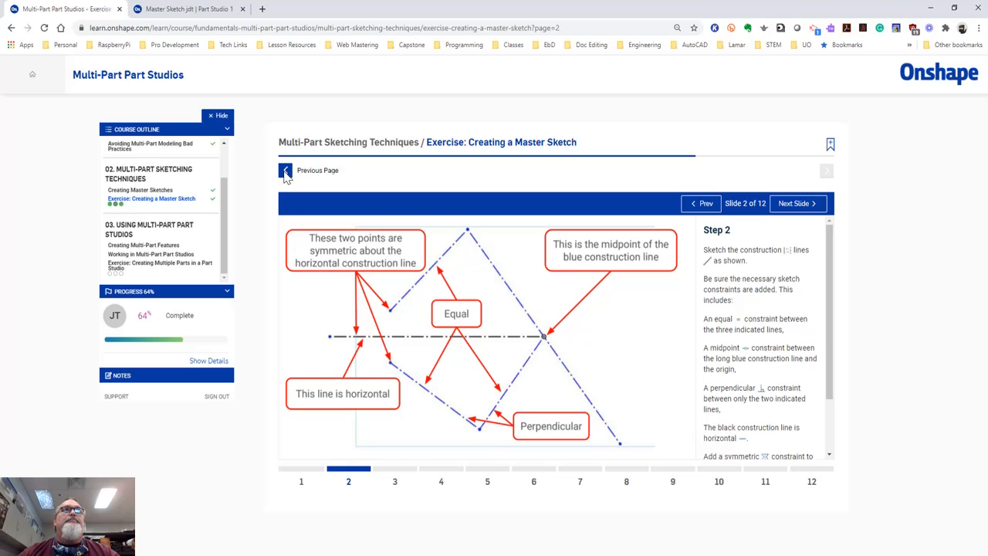
pyautogui.click(193, 9)
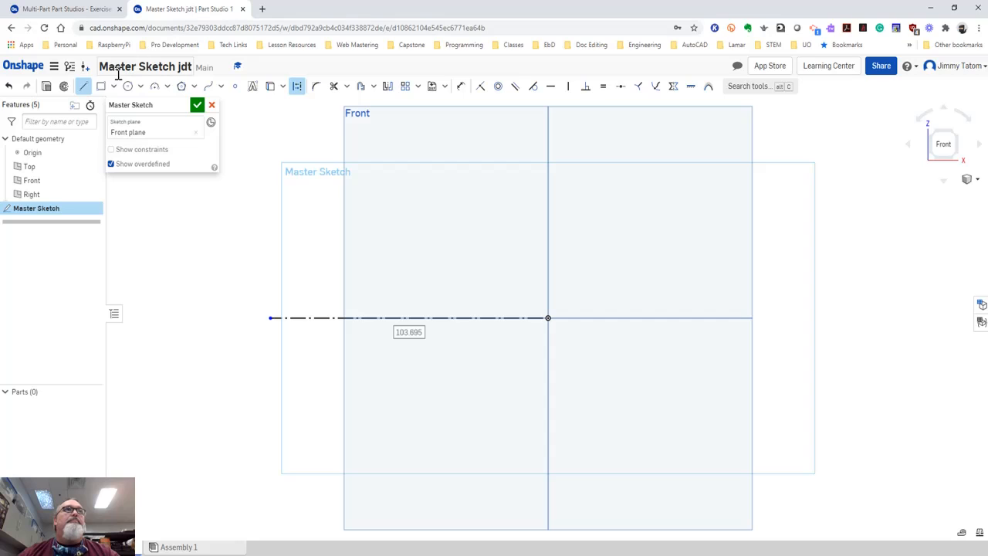
pyautogui.click(296, 89)
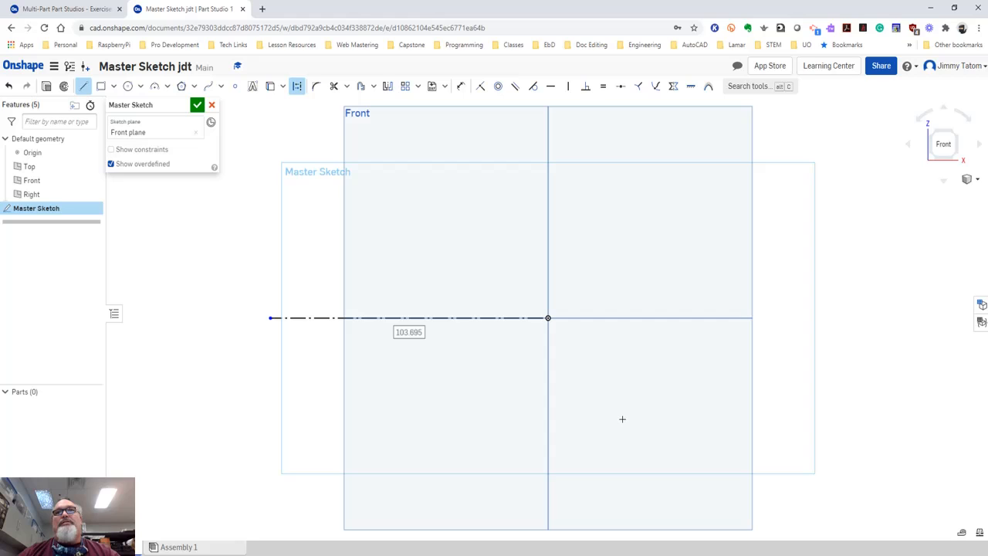
pyautogui.click(622, 418)
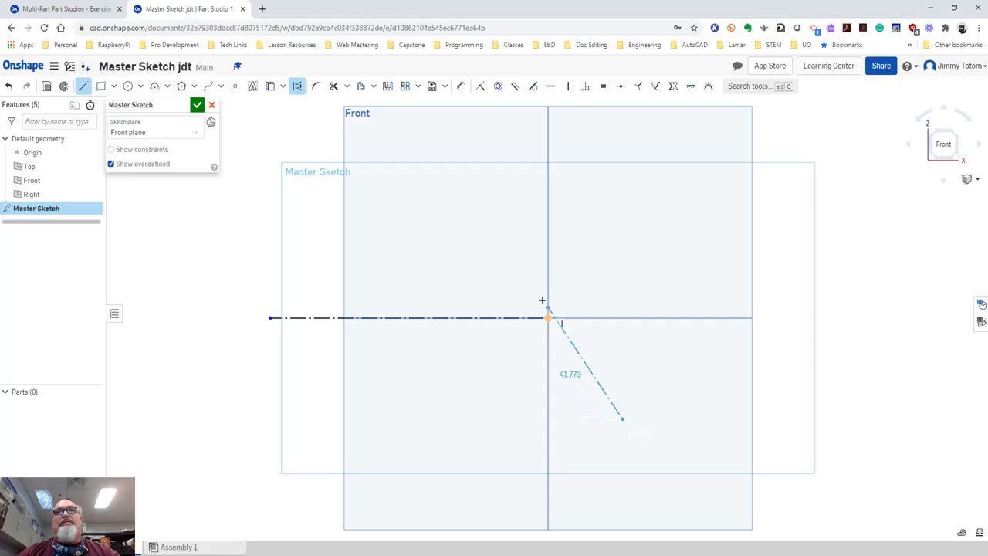
pyautogui.click(481, 228)
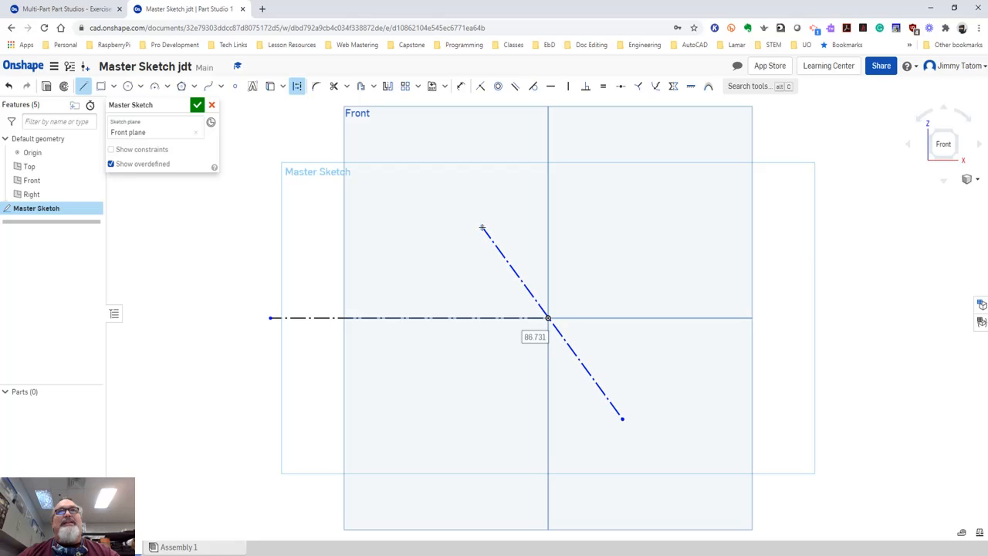
pyautogui.click(422, 282)
pyautogui.press('Escape')
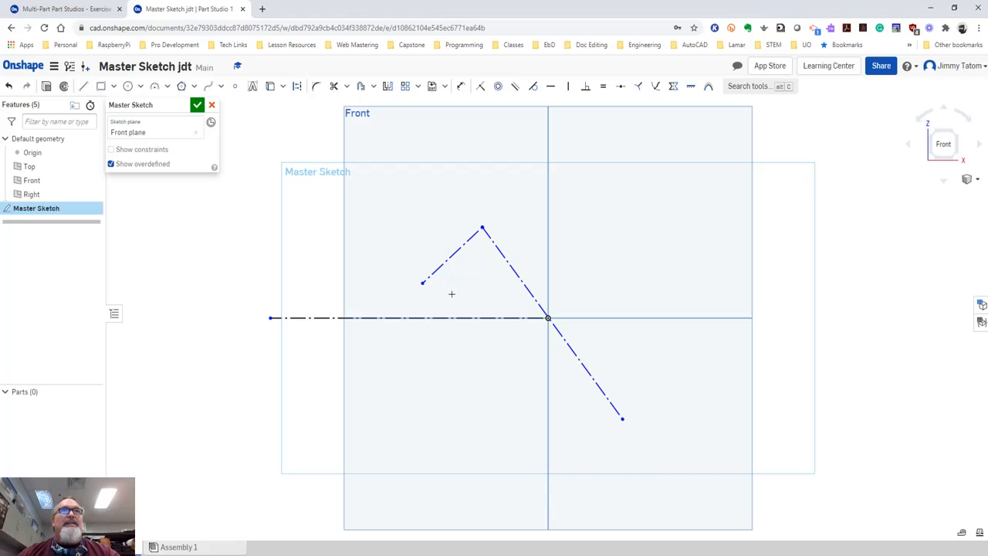
# - Sketch a construction line about 38 mm long down-left from the origin, continued by a segment about 25 mm long going up-left
pyautogui.click(83, 87)
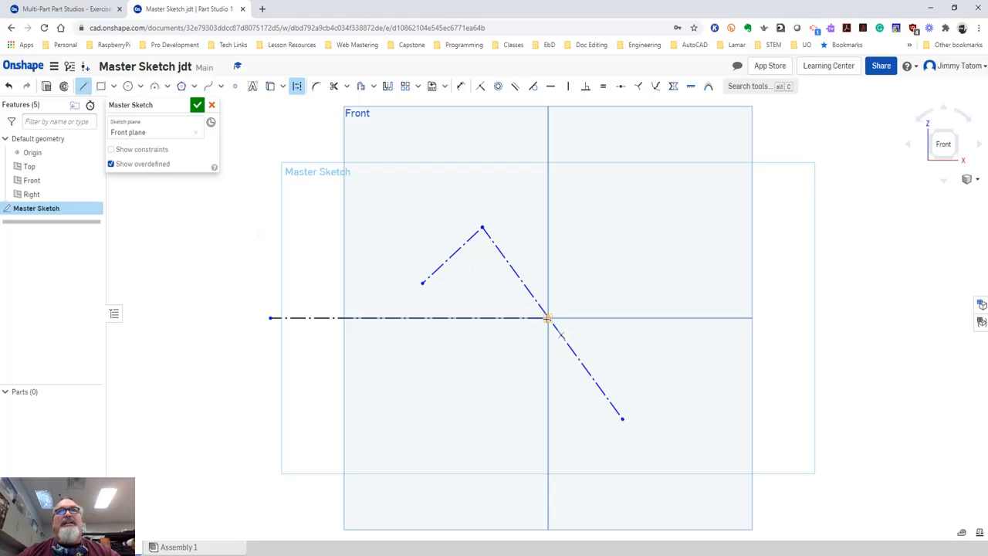
pyautogui.click(546, 318)
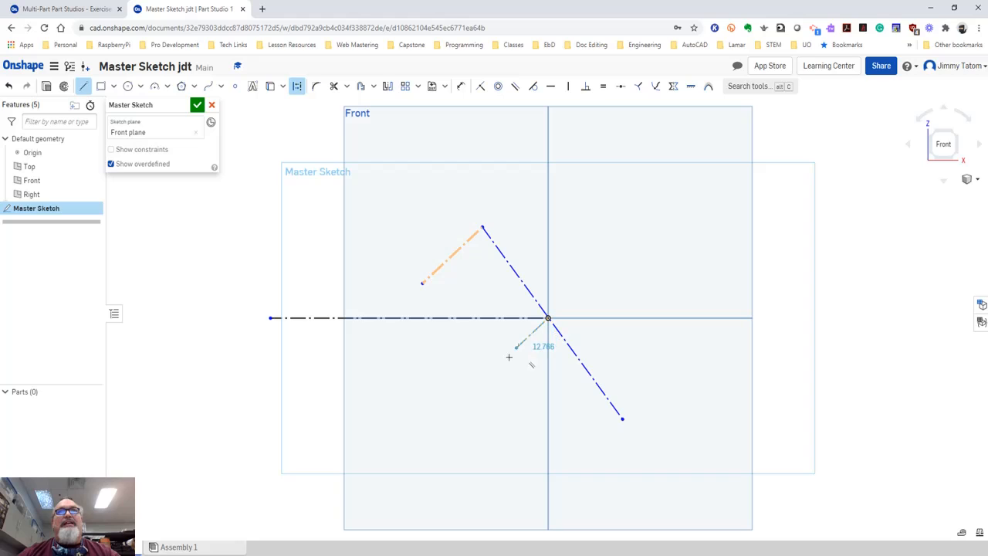
pyautogui.click(477, 393)
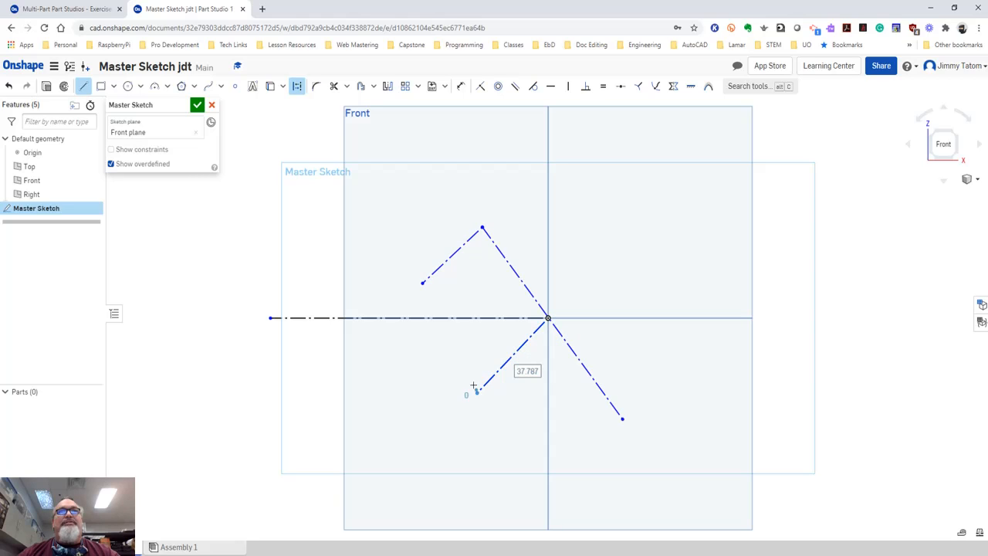
pyautogui.click(433, 341)
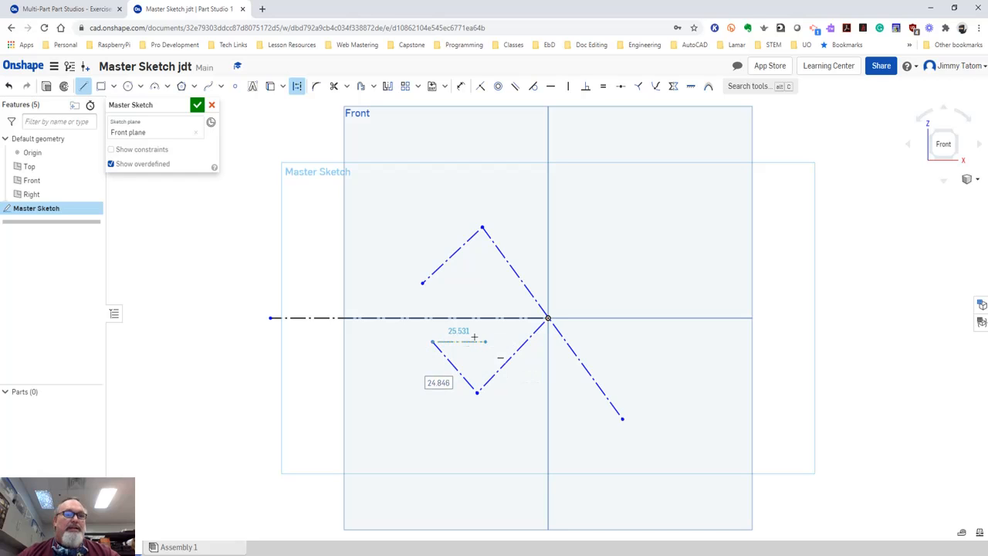
pyautogui.press('Escape')
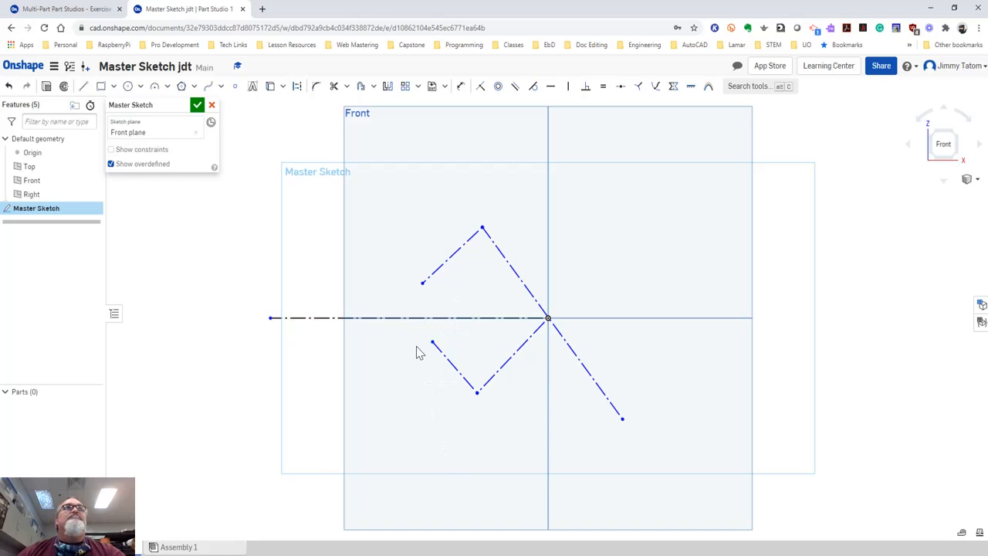
# - Check slide 2 of the exercise and make the free endpoints of the two short outer segments symmetric about the horizontal construction line
pyautogui.click(78, 14)
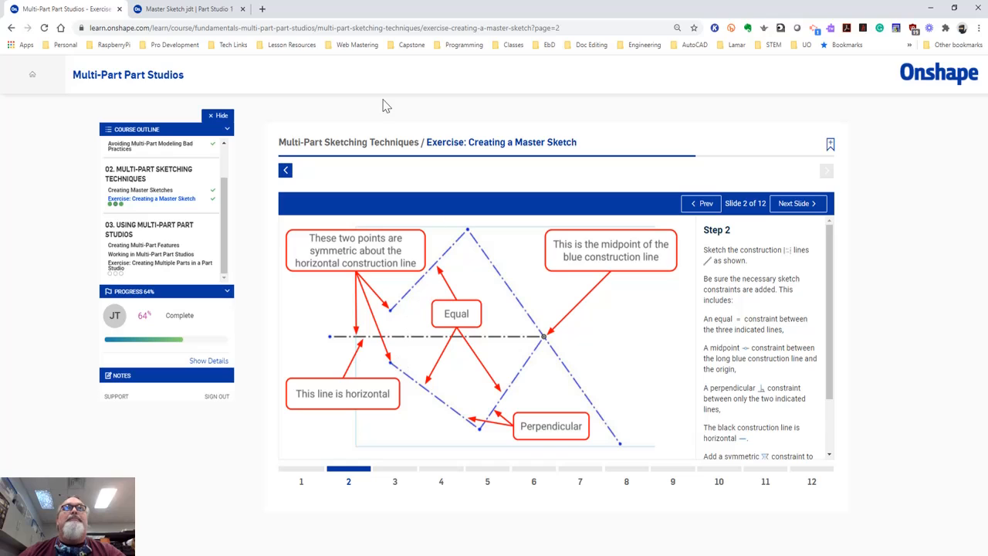
pyautogui.click(202, 10)
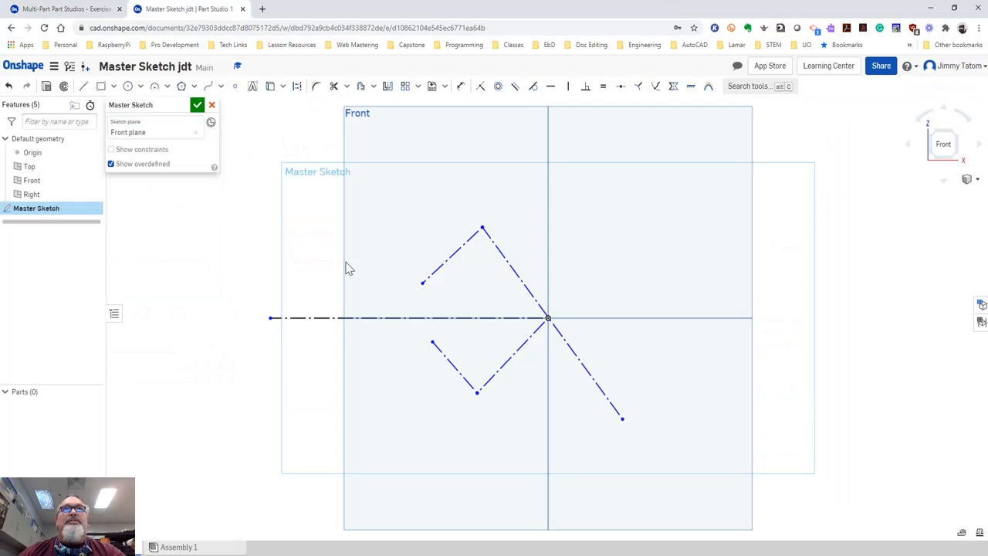
pyautogui.click(423, 284)
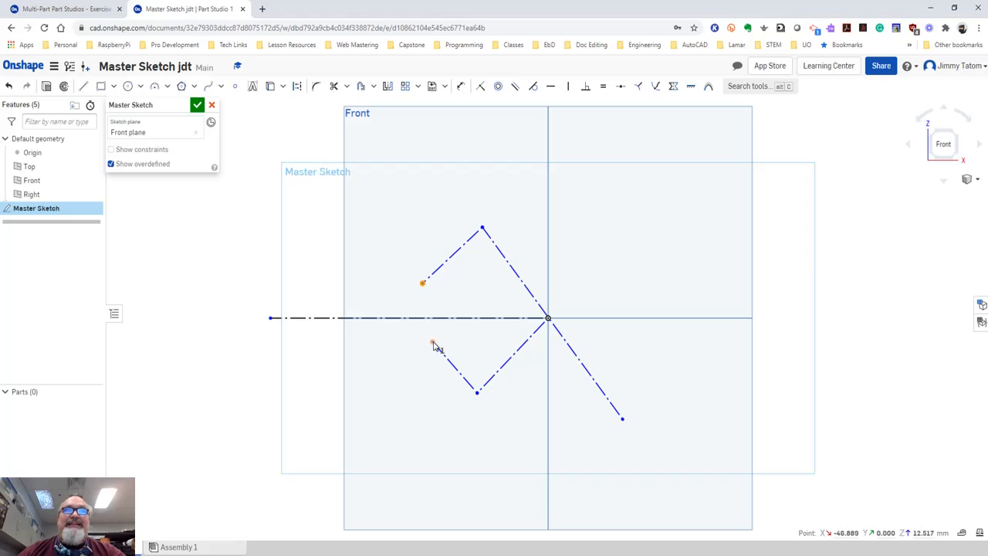
pyautogui.click(433, 342)
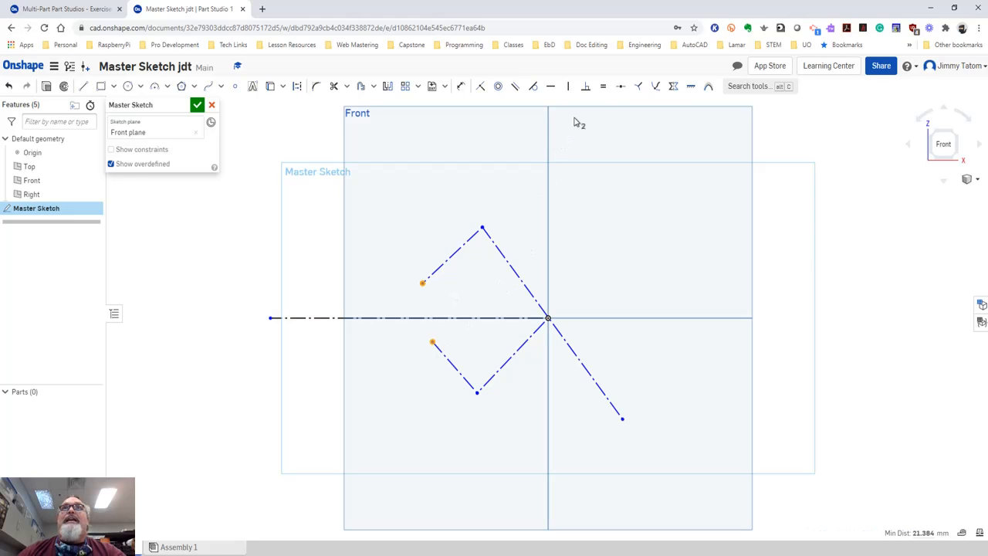
pyautogui.click(673, 86)
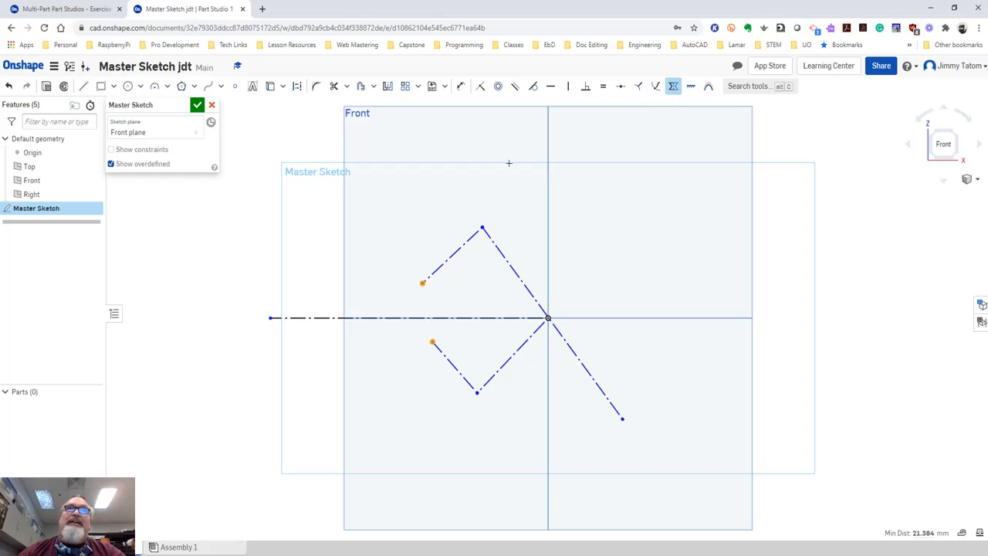
pyautogui.click(402, 319)
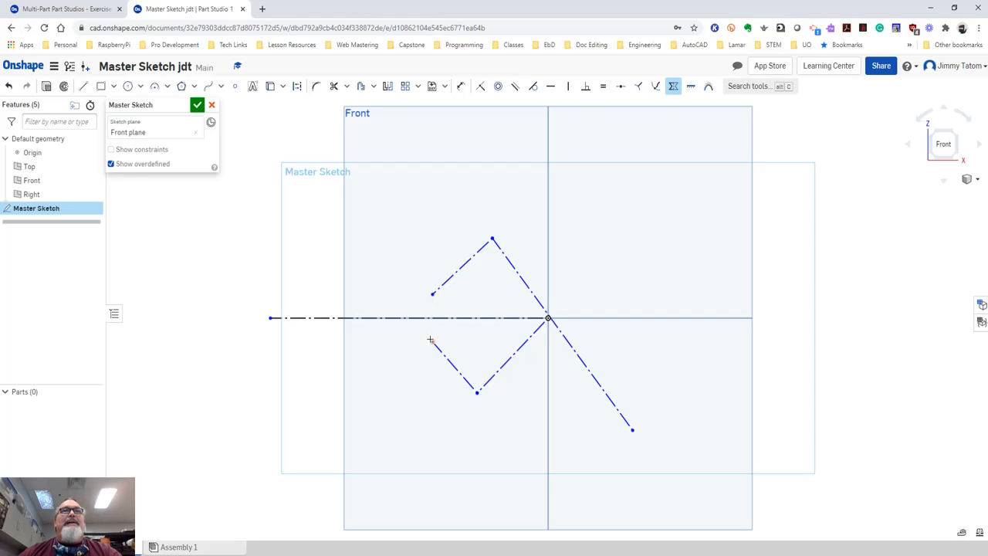
# - Recheck slide 2, try to make the three short construction lines equal, and undo the result
pyautogui.click(68, 10)
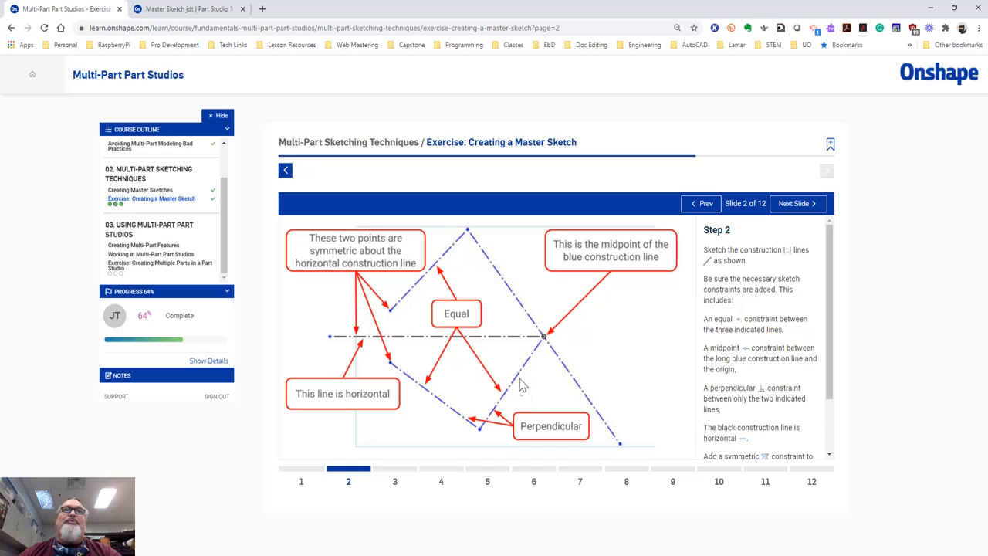
pyautogui.click(193, 9)
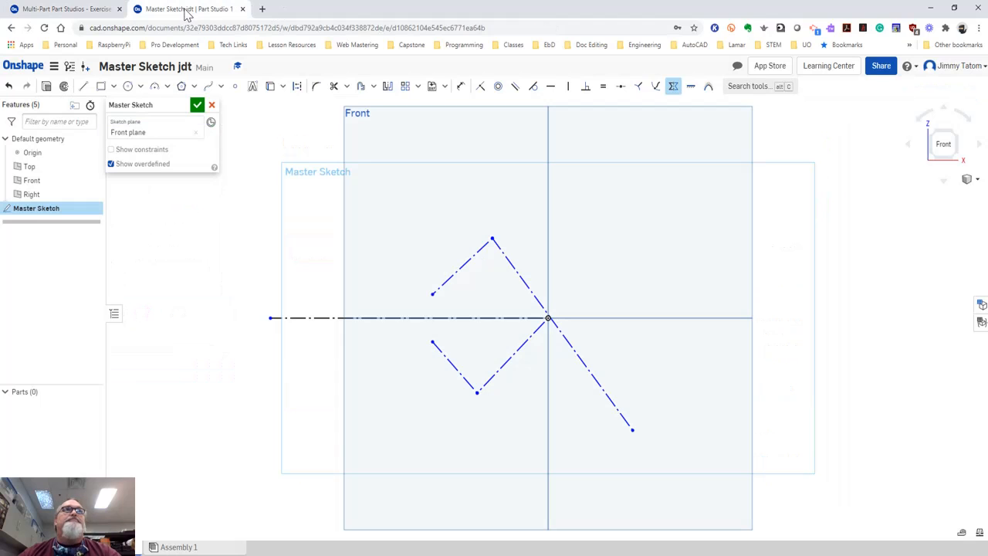
pyautogui.click(460, 266)
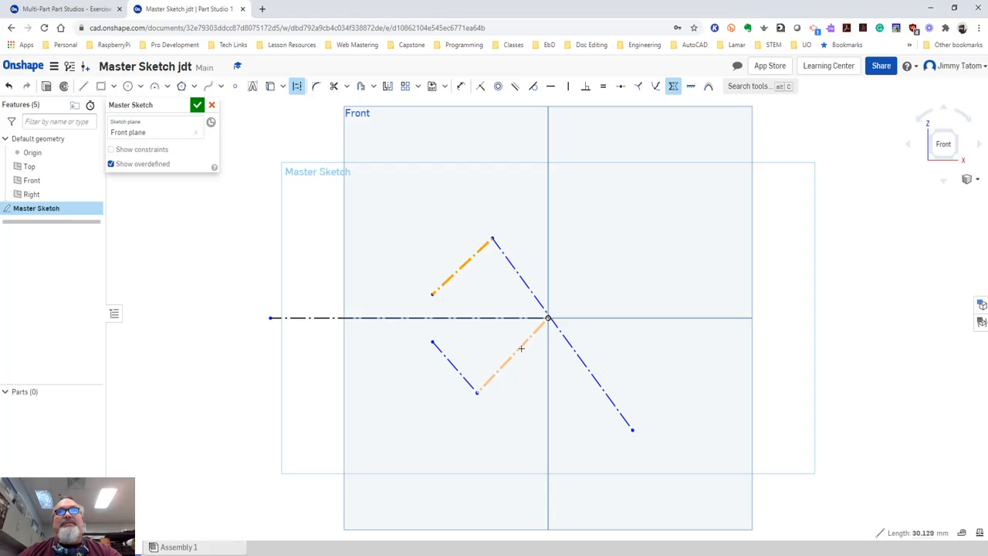
pyautogui.click(521, 348)
pyautogui.click(459, 370)
pyautogui.press('e')
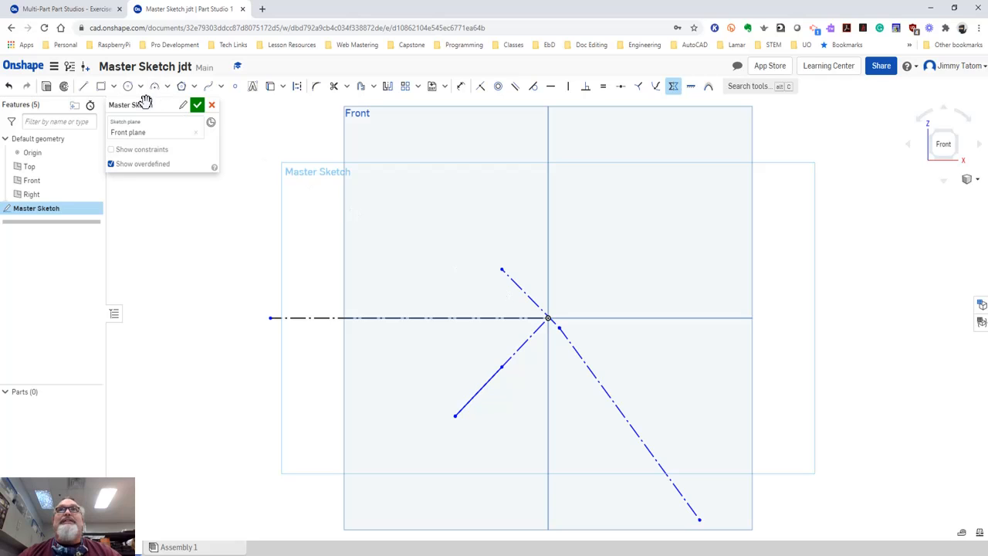
pyautogui.click(8, 86)
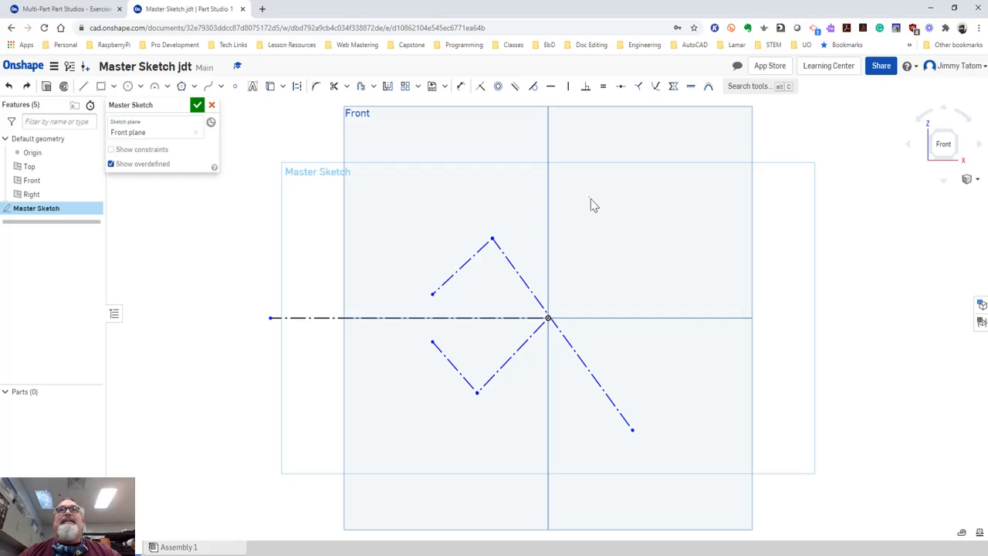
# - Apply an Equal constraint to the three short construction lines and move the long diagonal up-right to open up the sketch
pyautogui.click(673, 85)
pyautogui.click(463, 268)
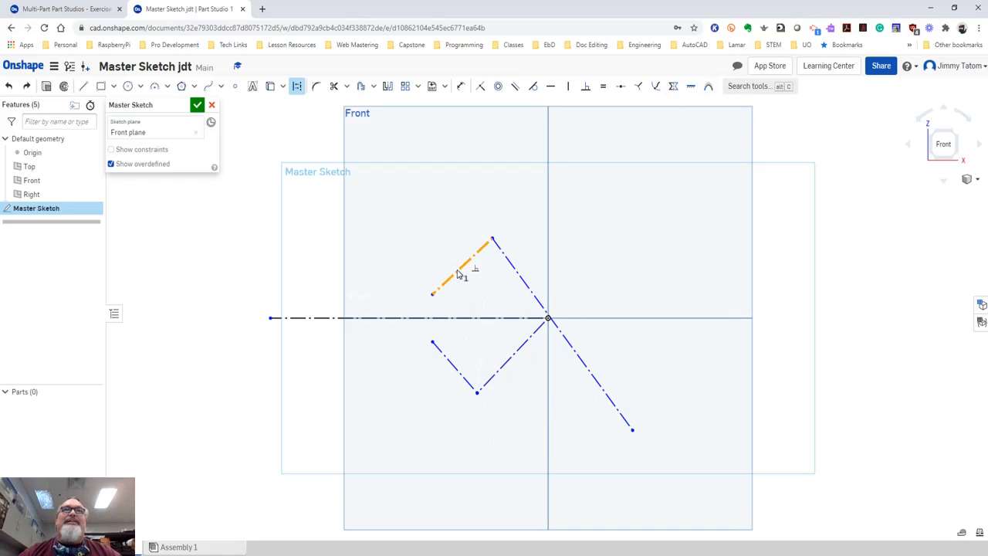
pyautogui.click(510, 359)
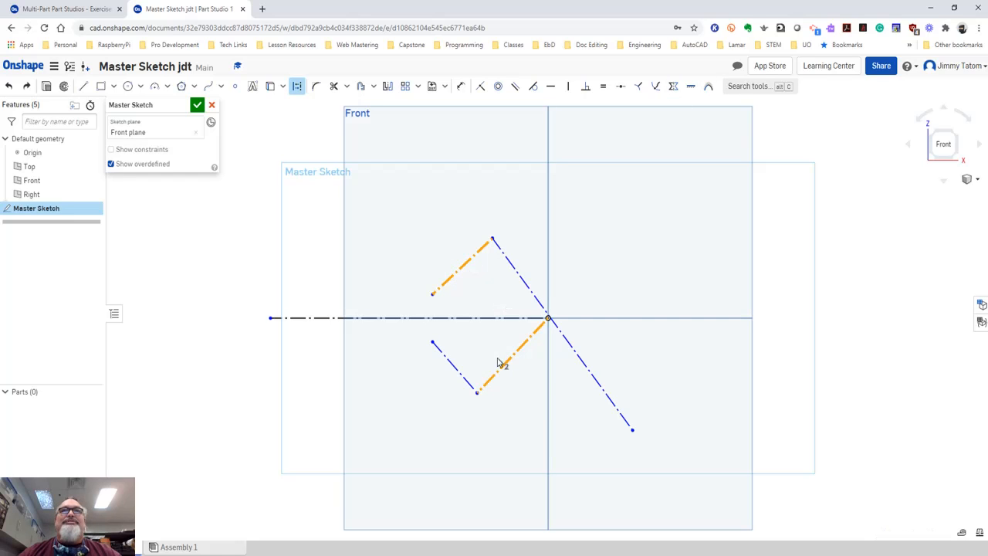
pyautogui.click(461, 375)
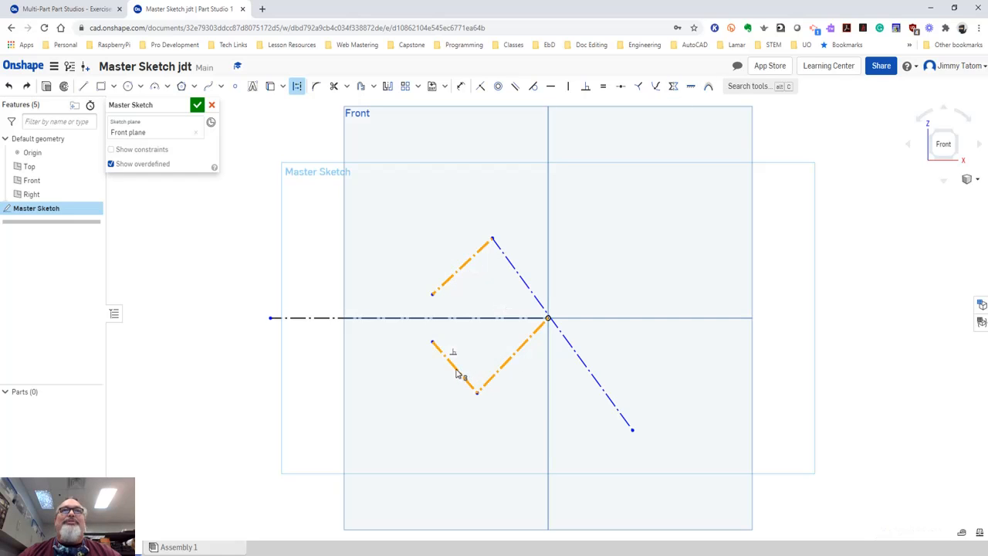
pyautogui.click(604, 88)
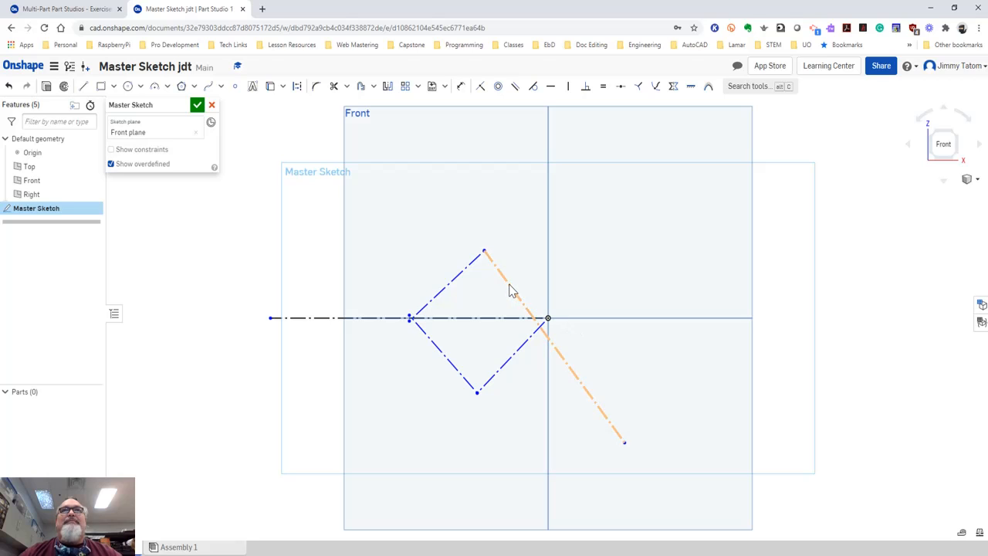
pyautogui.moveTo(510, 290); pyautogui.dragTo(545, 233)
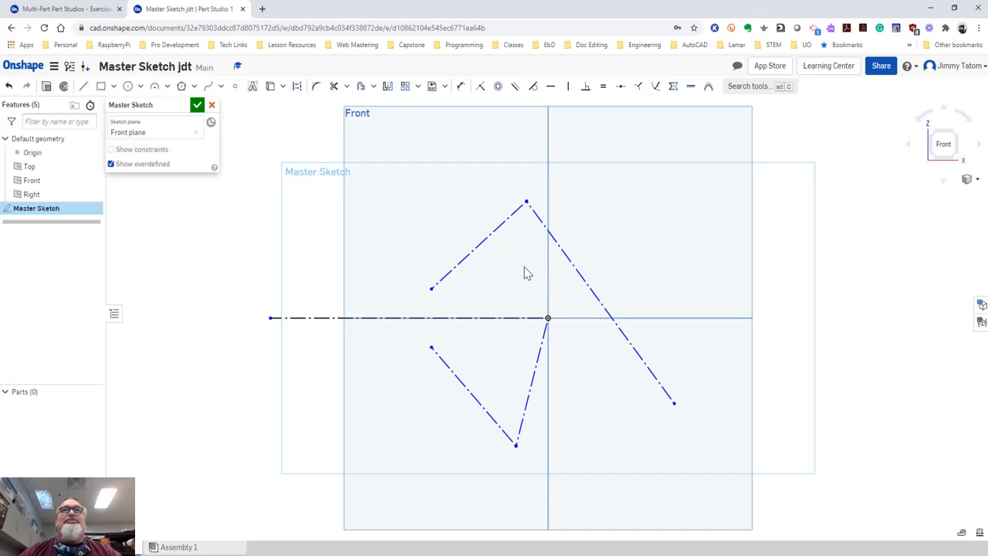
# - Following slide 2, make the two connected construction lines below the horizontal one perpendicular to each other
pyautogui.click(67, 11)
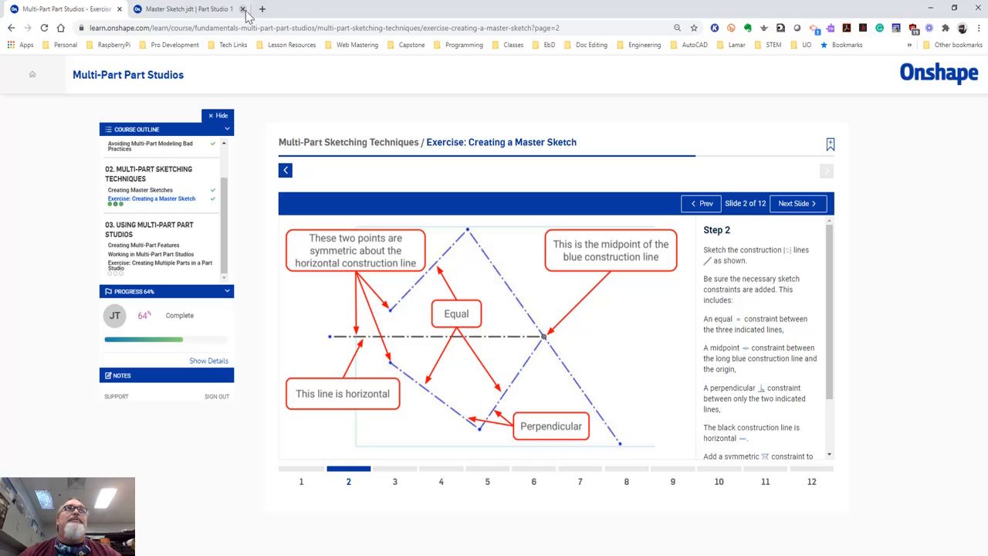
pyautogui.click(207, 13)
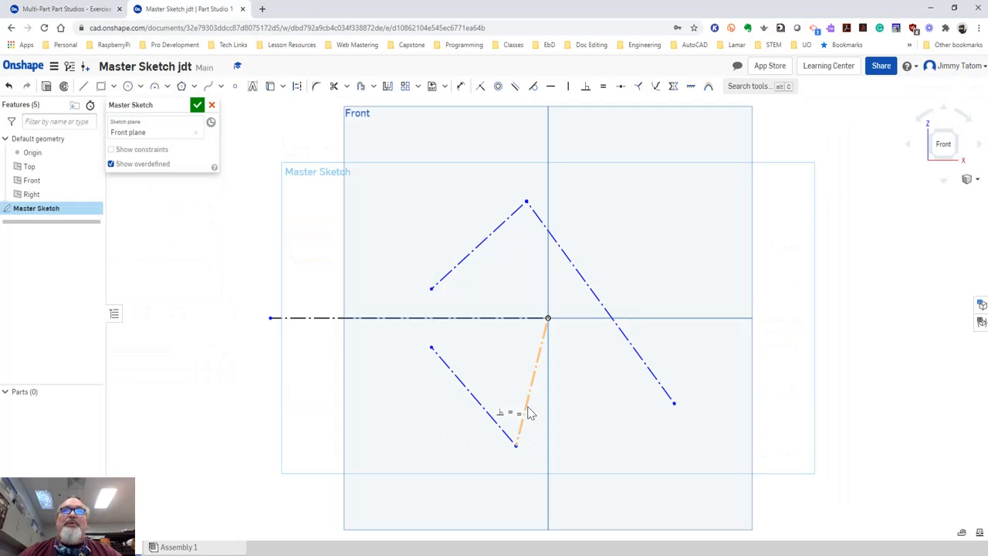
pyautogui.click(491, 423)
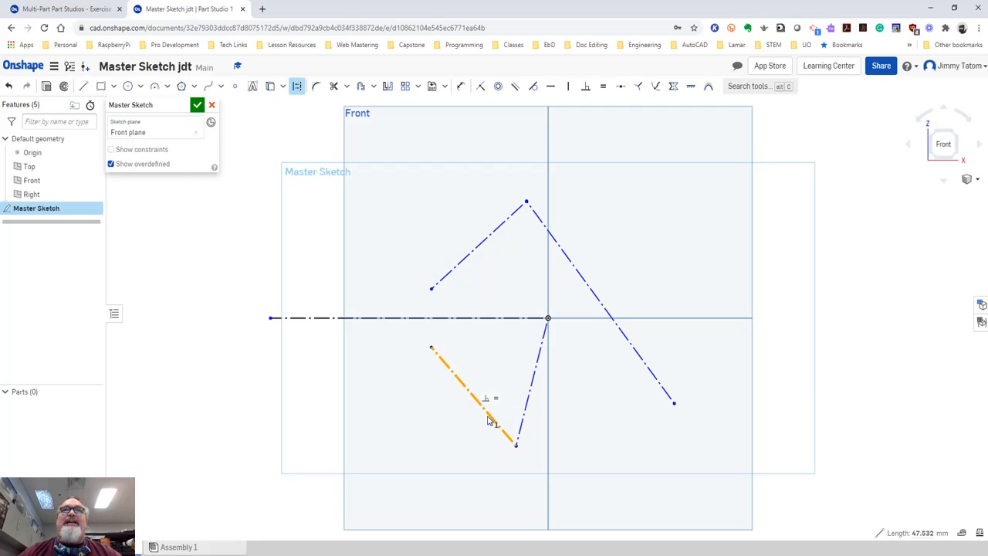
pyautogui.click(528, 404)
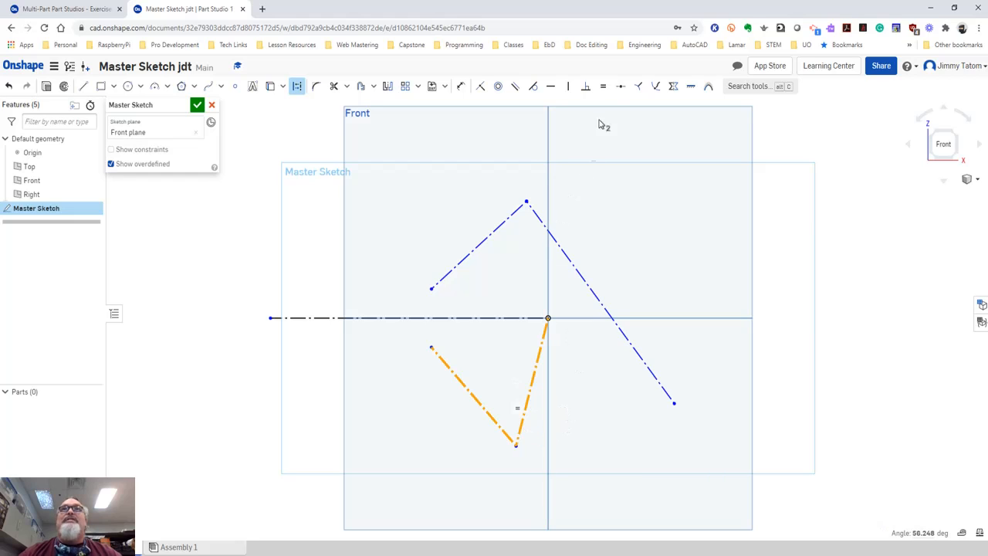
pyautogui.click(586, 88)
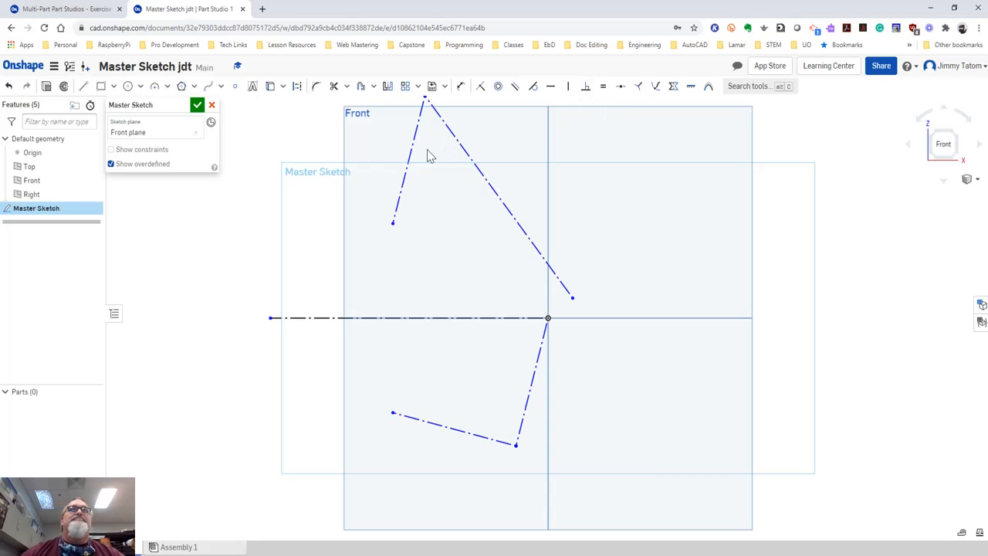
# - Following slide 2, apply a Midpoint constraint between the long diagonal construction line and the origin
pyautogui.click(68, 10)
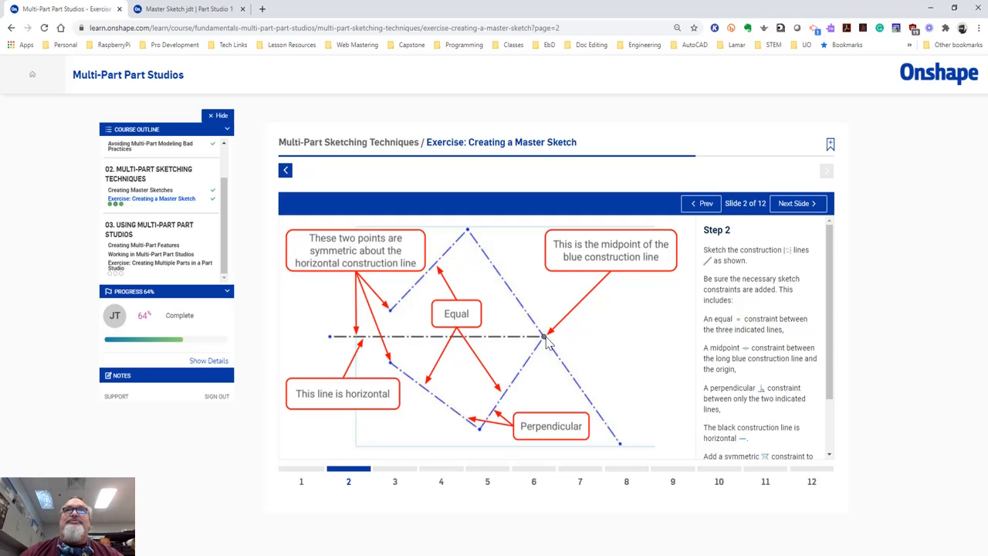
pyautogui.click(187, 9)
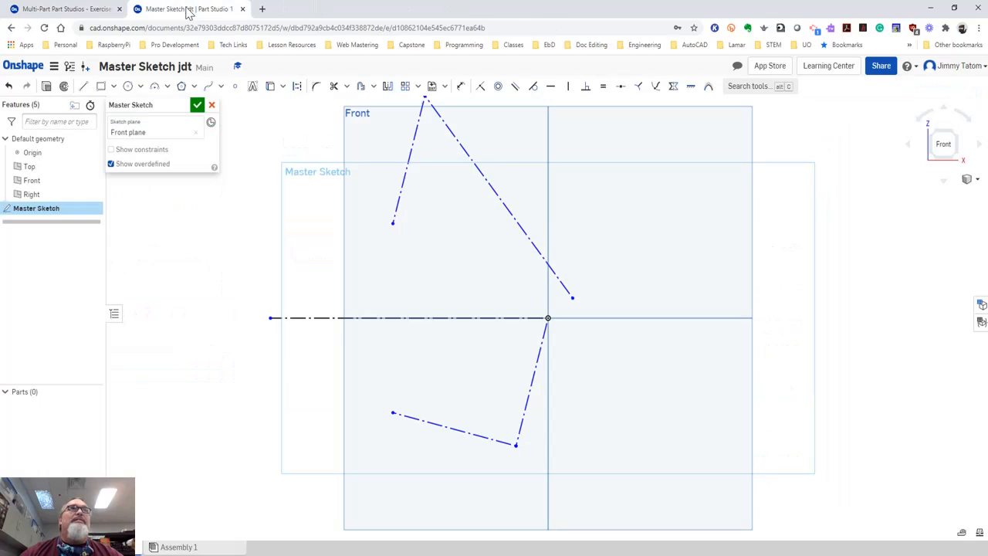
pyautogui.click(492, 189)
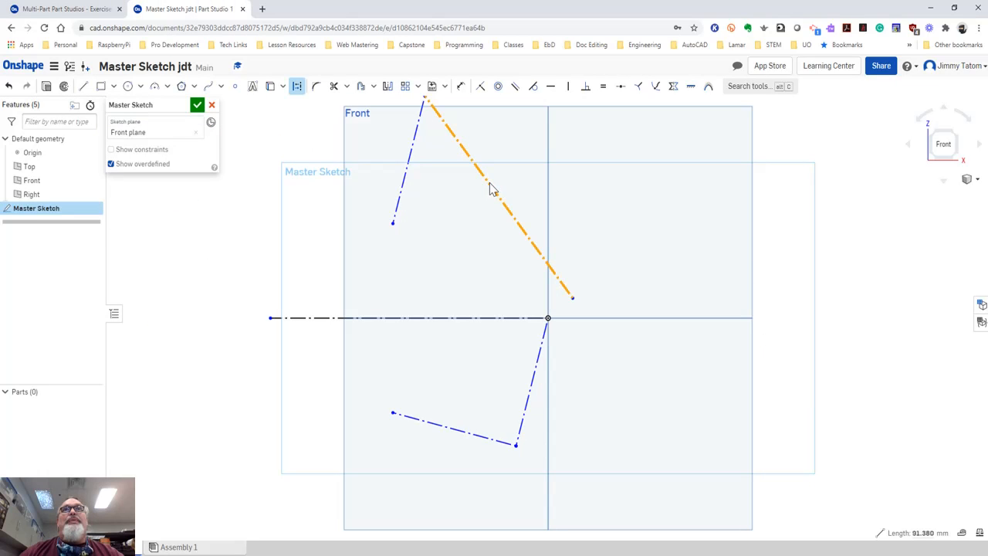
pyautogui.click(549, 319)
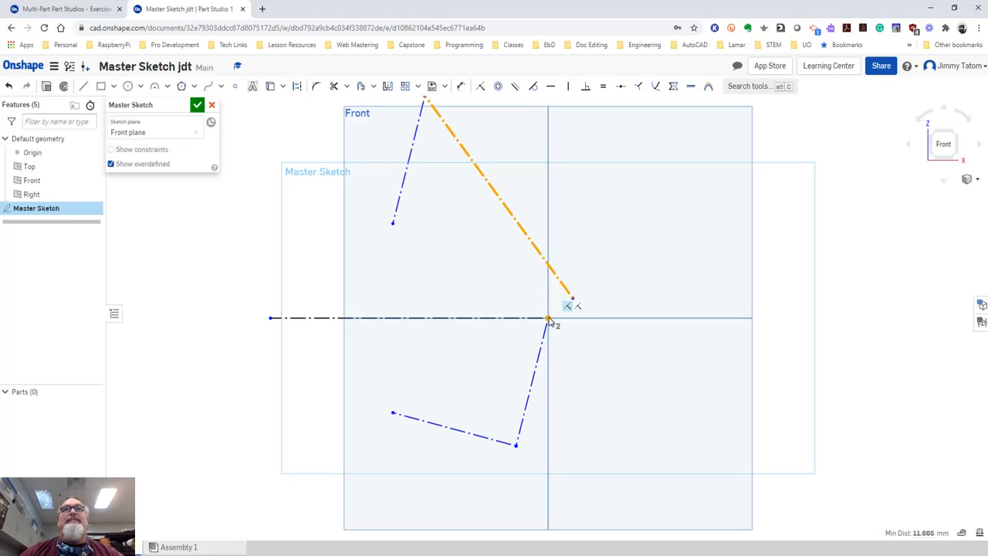
pyautogui.click(621, 88)
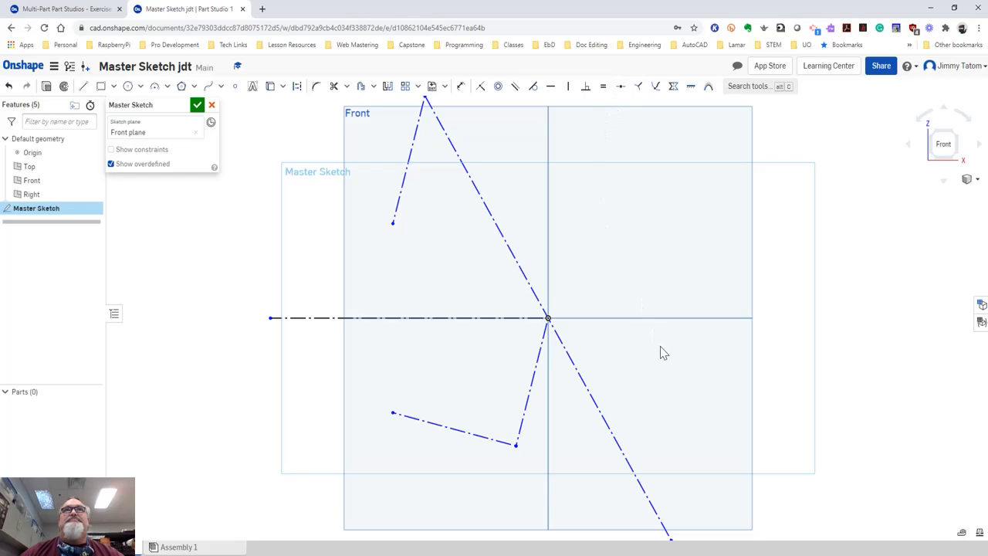
# - Move the long diagonal's lower endpoint upward to reshape the construction lines, and compare them with slide 2 of the exercise
pyautogui.scroll(-1, 688, 383)
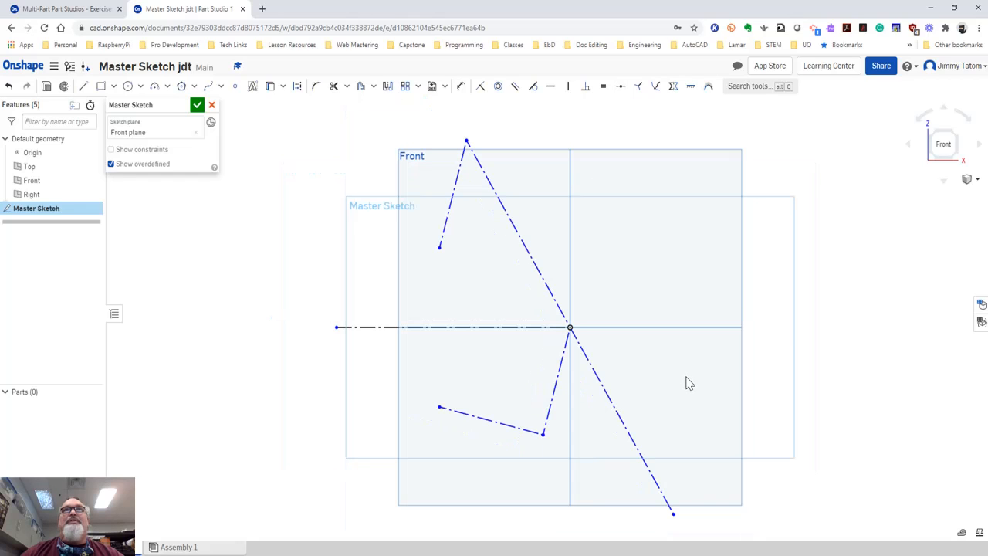
pyautogui.scroll(-1, 688, 383)
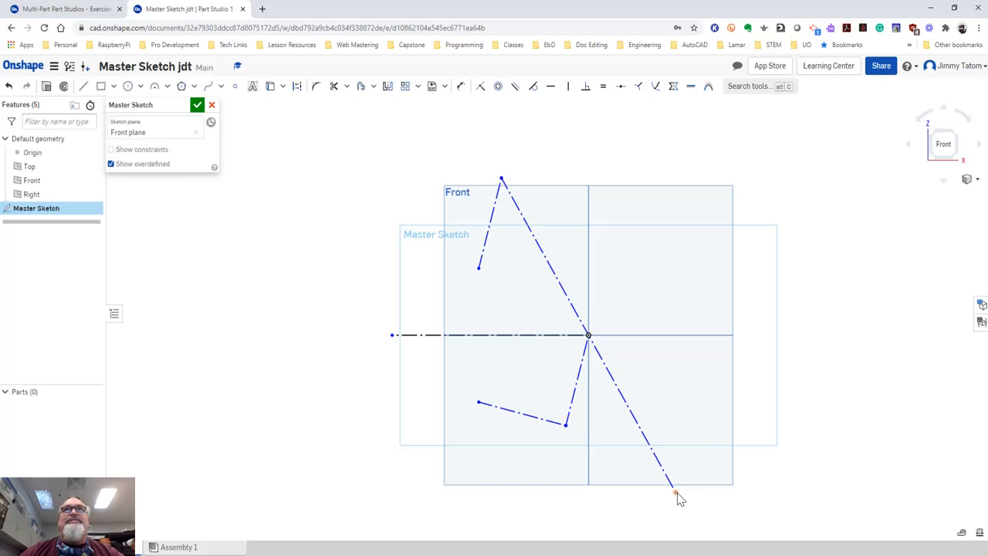
pyautogui.moveTo(676, 494)
pyautogui.mouseDown()
pyautogui.moveTo(726, 480)
pyautogui.moveTo(683, 481)
pyautogui.moveTo(706, 478)
pyautogui.moveTo(666, 494)
pyautogui.moveTo(704, 463)
pyautogui.moveTo(710, 409)
pyautogui.moveTo(684, 450)
pyautogui.moveTo(651, 466)
pyautogui.moveTo(670, 448)
pyautogui.mouseUp()
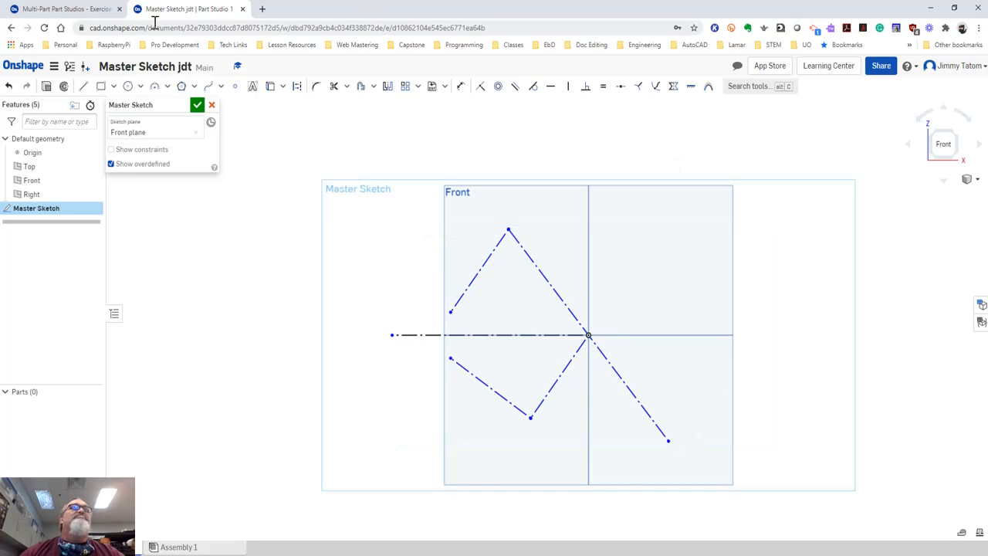
pyautogui.click(85, 11)
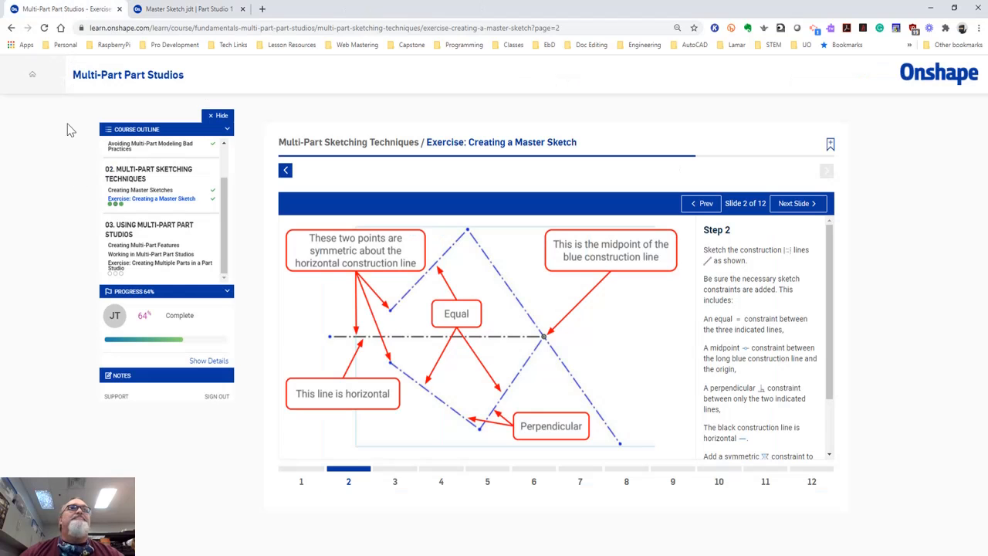
# - Following slide 3, sketch circles about 8 to 10 mm in diameter at the top vertex and the two free endpoints flanking the horizontal construction line
pyautogui.click(795, 205)
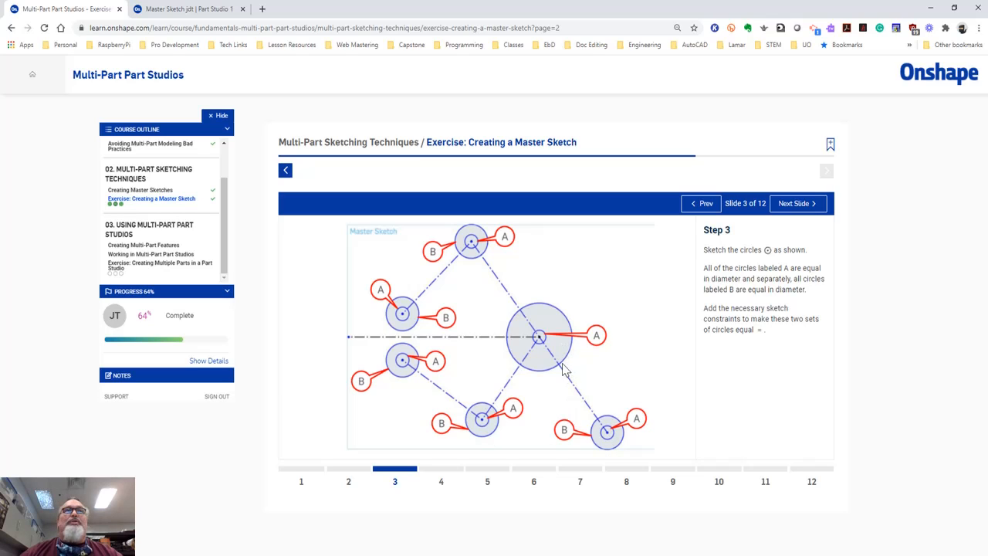
pyautogui.click(203, 9)
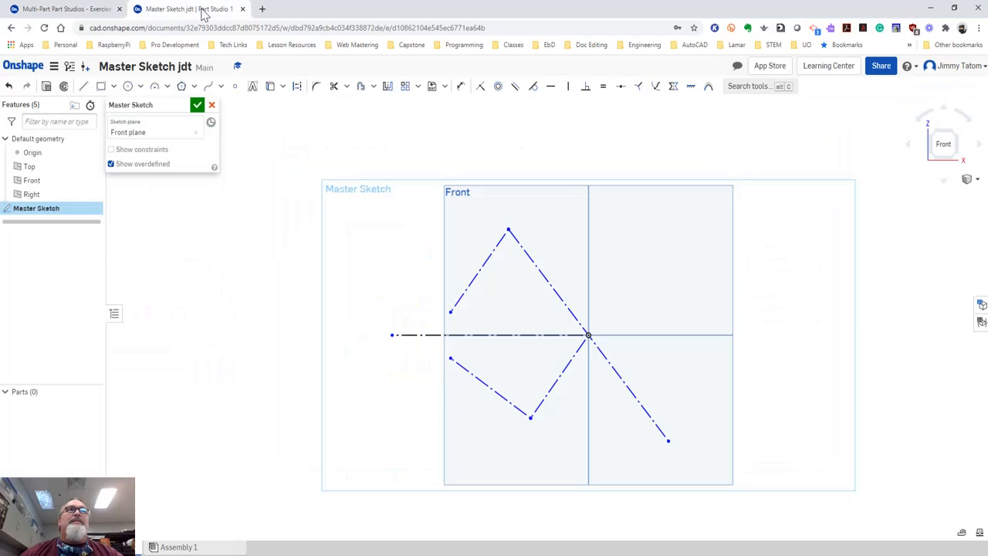
pyautogui.click(128, 86)
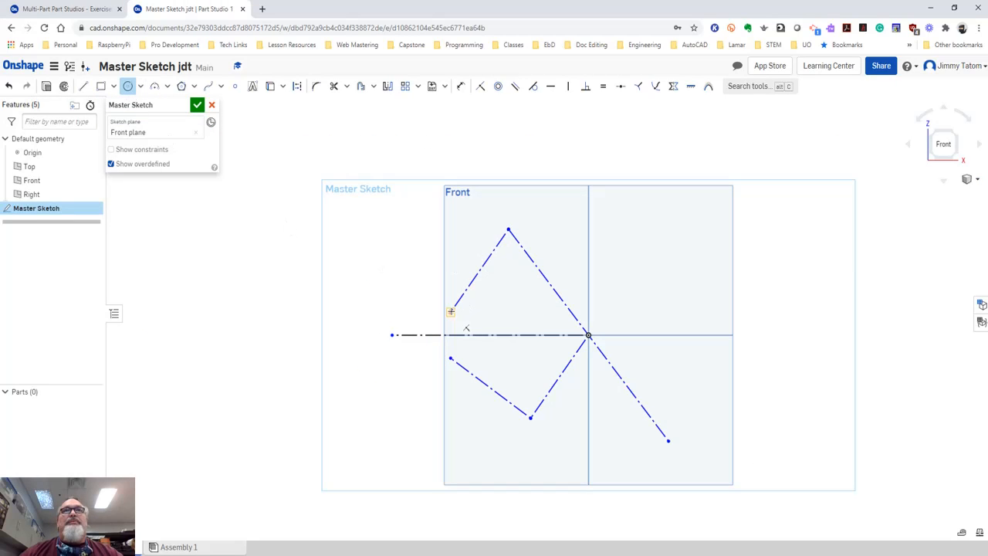
pyautogui.click(451, 311)
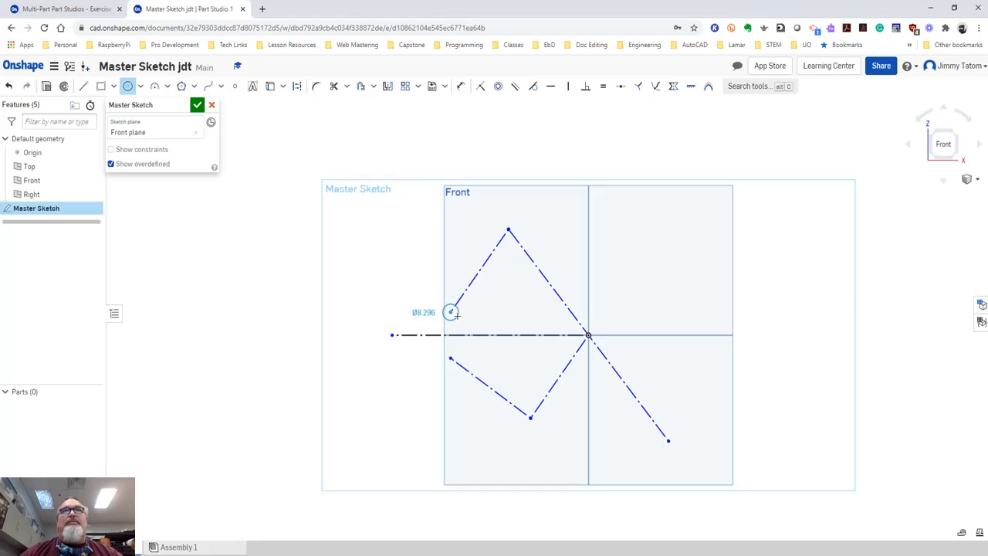
pyautogui.click(458, 316)
pyautogui.click(508, 229)
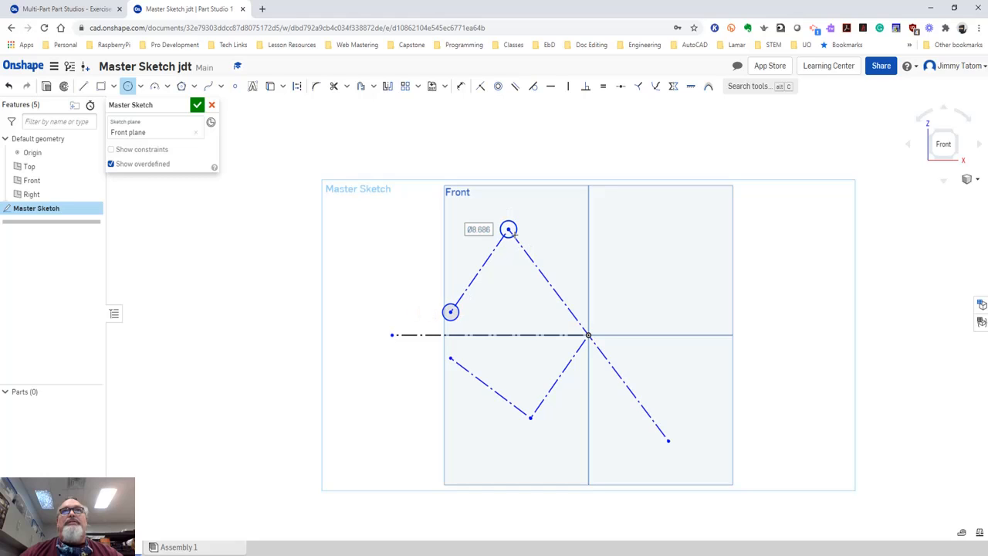
pyautogui.click(515, 235)
pyautogui.click(450, 357)
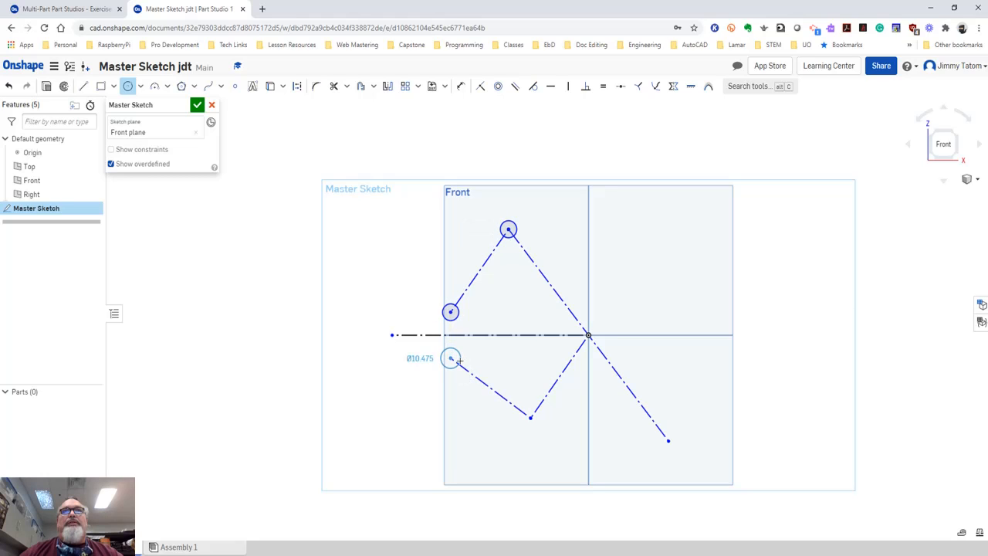
pyautogui.click(458, 364)
# - Sketch circles about 10 mm in diameter at the lower vertex, the origin and the long diagonal's lower end, and compare them with slide 3
pyautogui.click(531, 417)
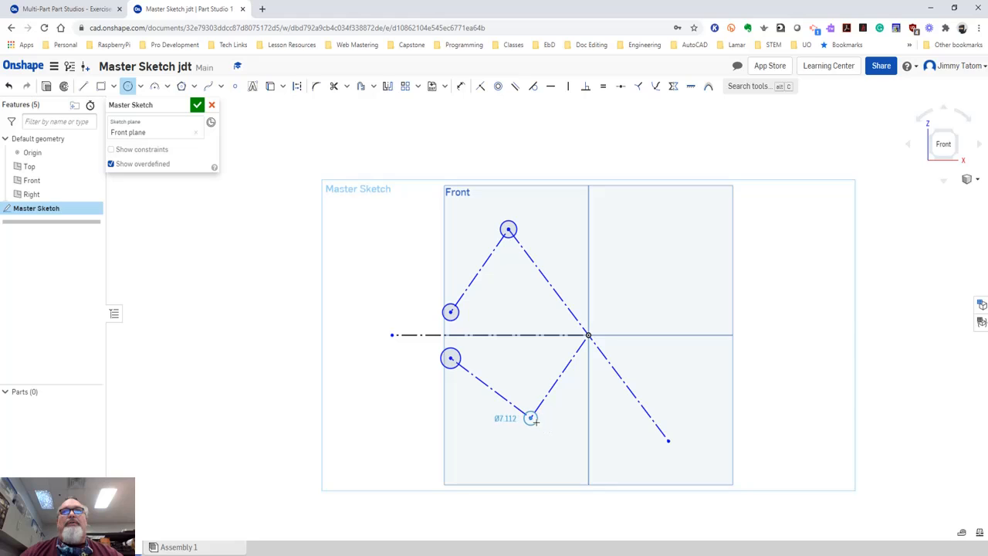
pyautogui.click(538, 425)
pyautogui.click(588, 335)
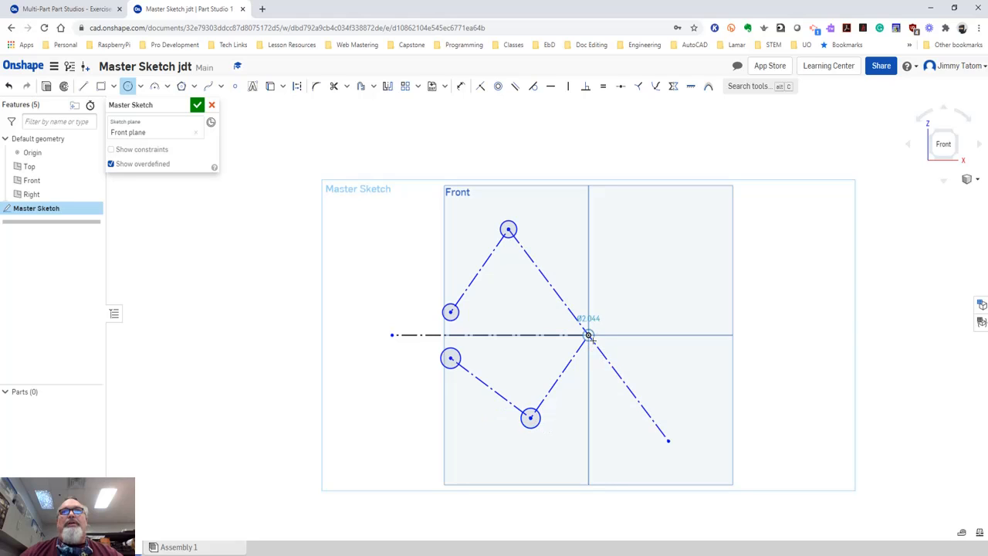
pyautogui.click(595, 341)
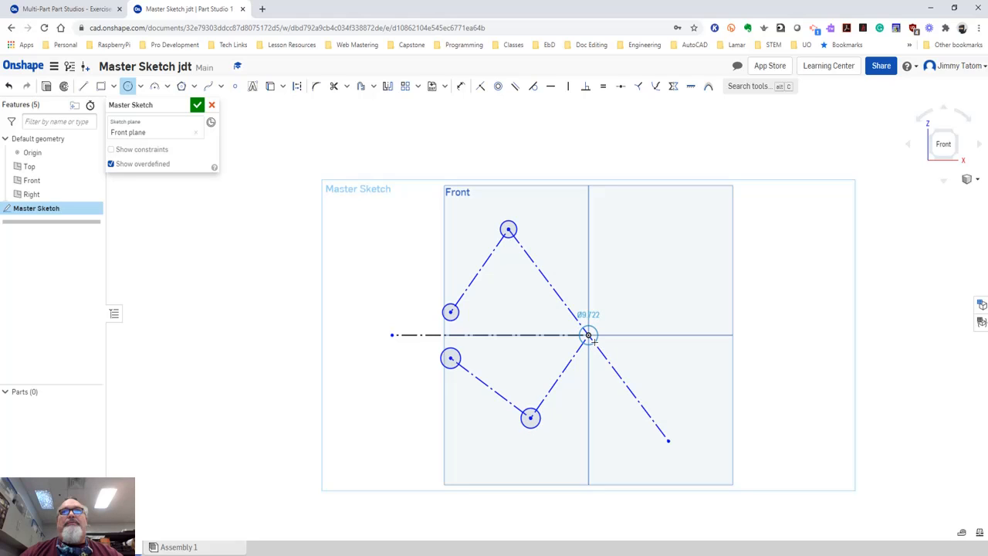
pyautogui.click(668, 441)
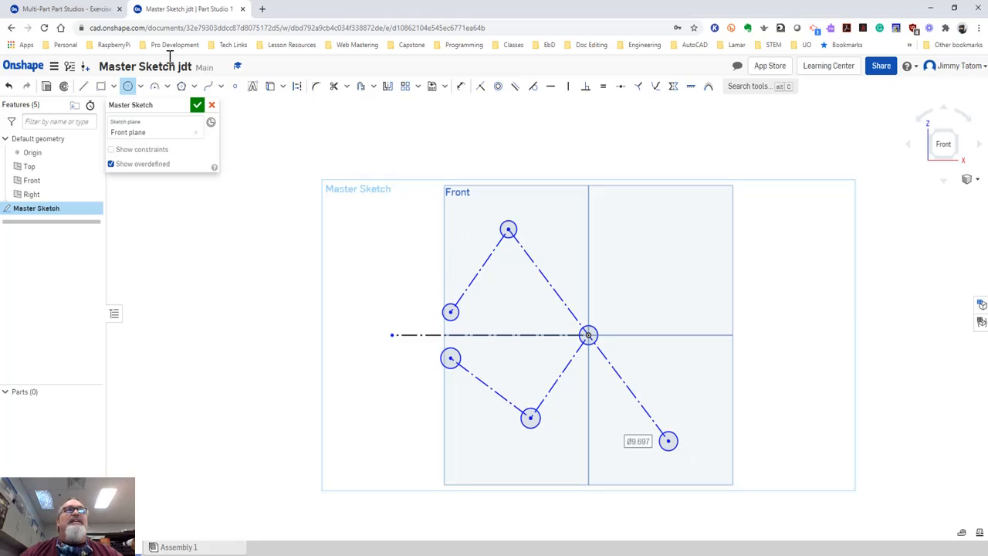
pyautogui.click(81, 10)
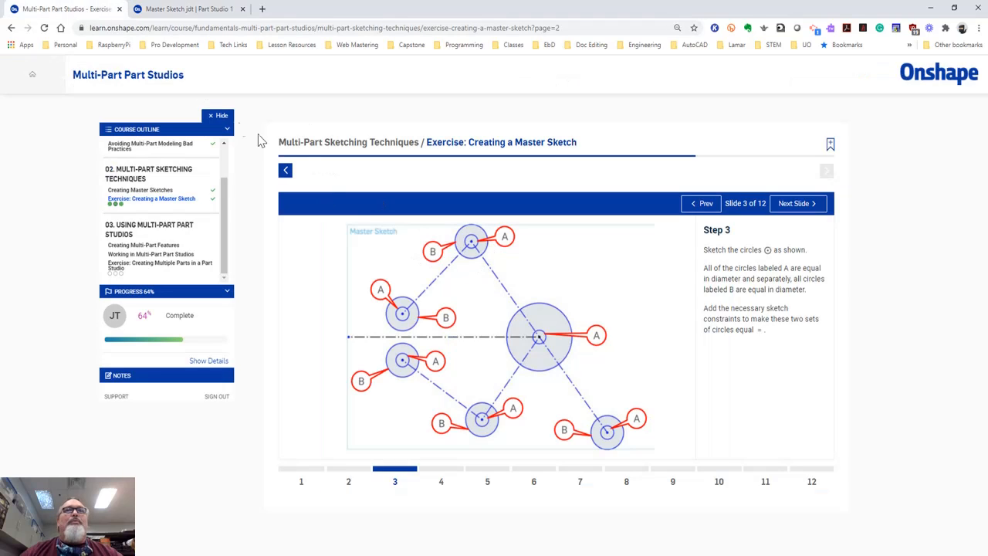
pyautogui.click(182, 9)
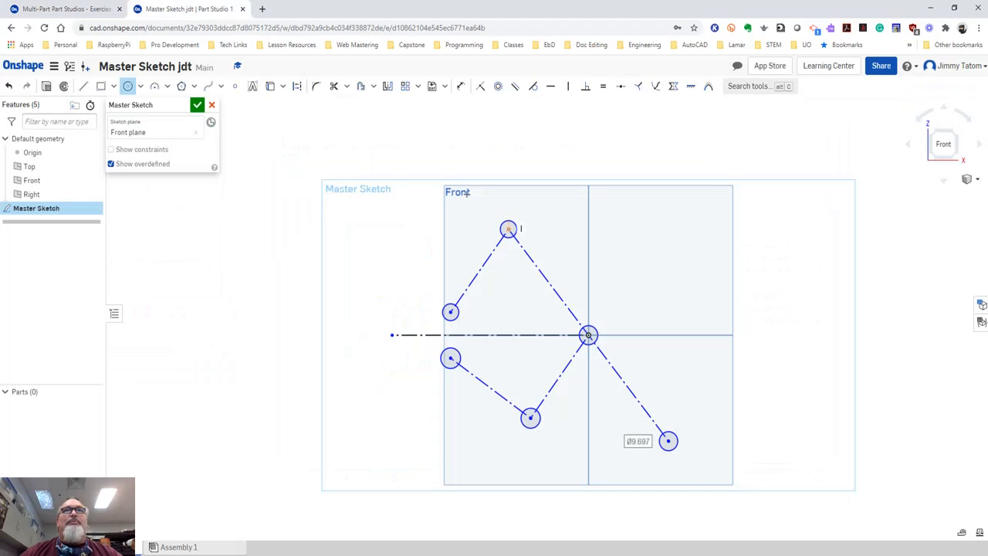
pyautogui.click(128, 86)
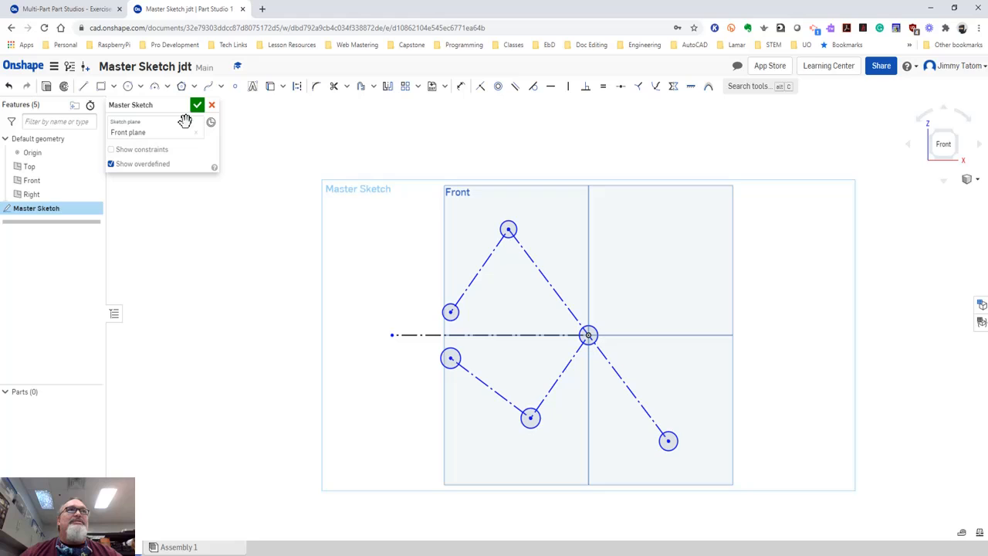
# - Apply an Equal constraint to all six small circles at the construction line ends and the origin
pyautogui.click(508, 223)
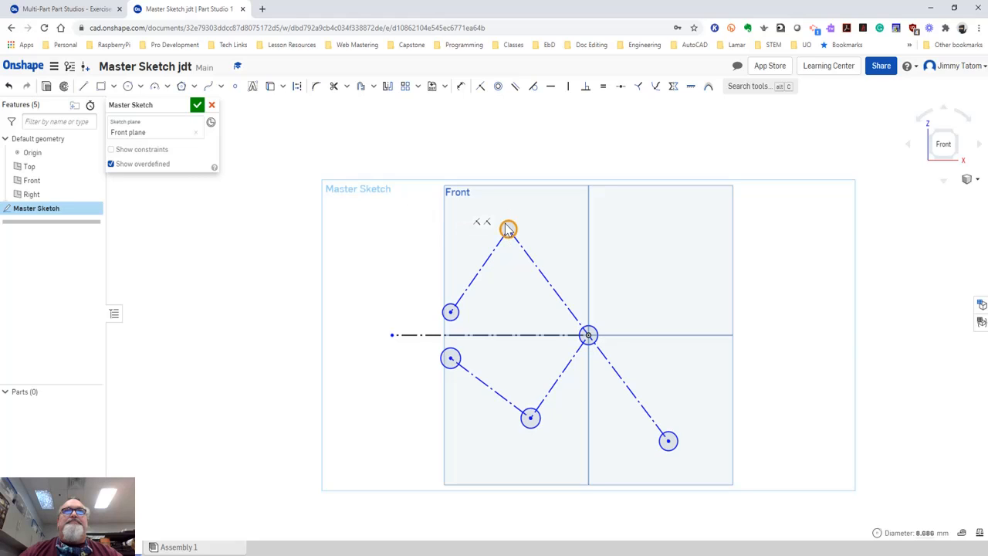
pyautogui.click(451, 312)
pyautogui.click(450, 357)
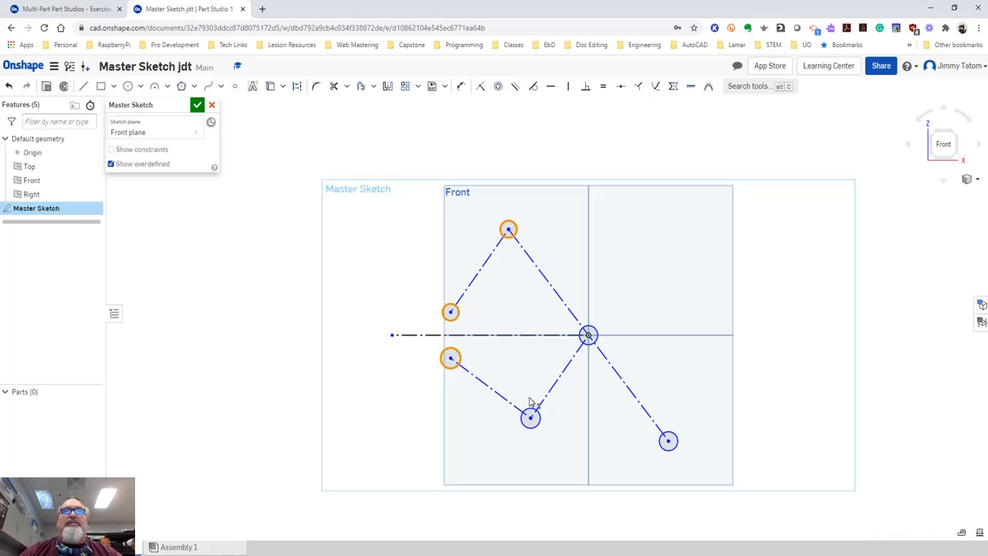
pyautogui.click(530, 411)
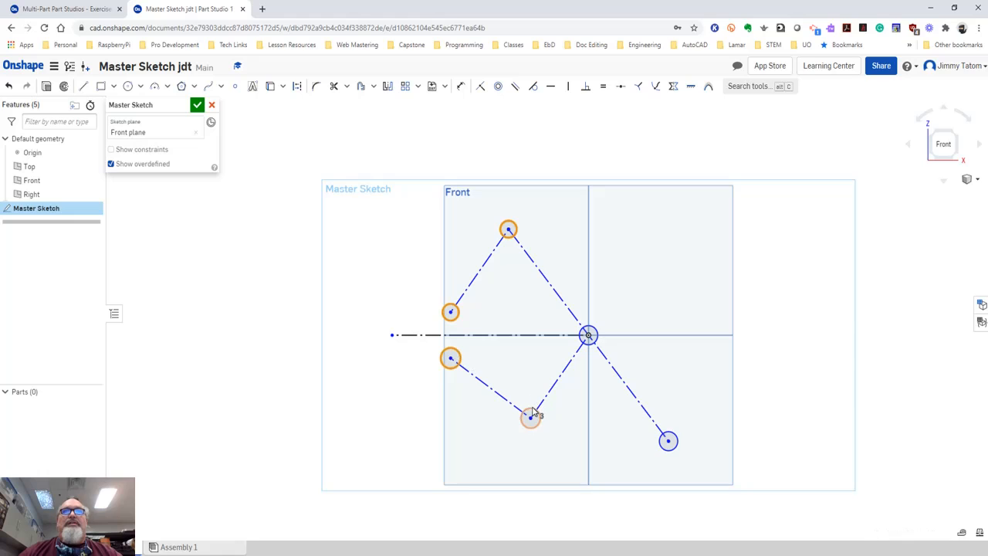
pyautogui.click(588, 332)
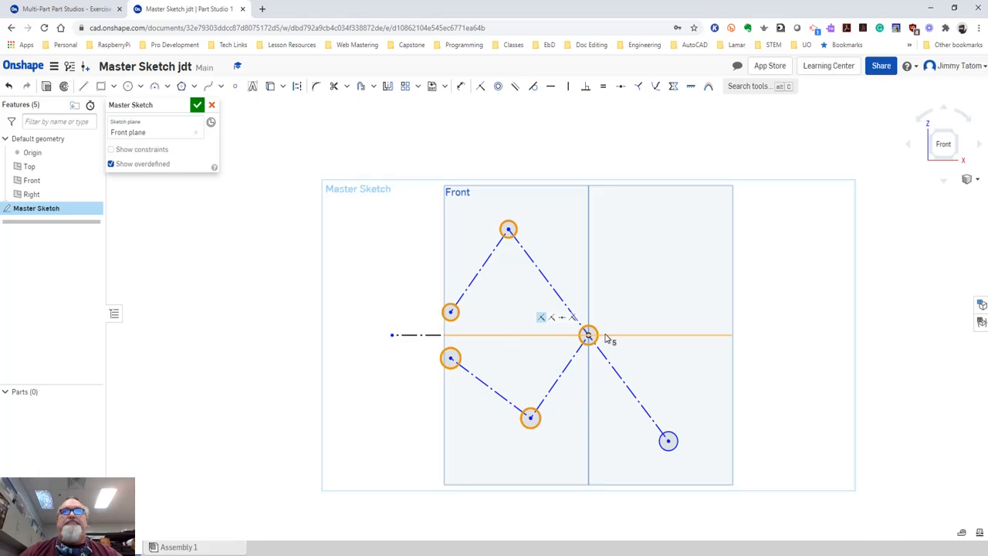
pyautogui.click(672, 437)
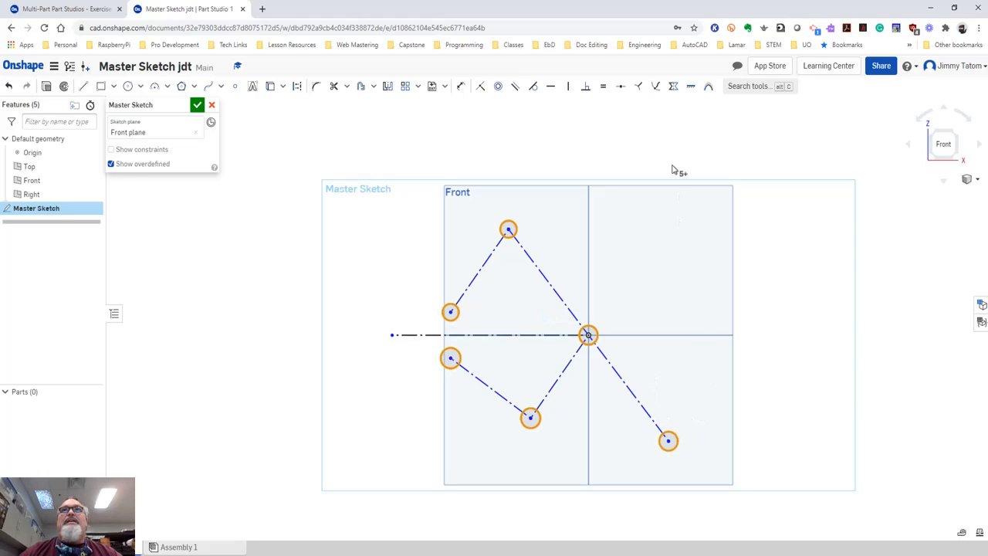
pyautogui.click(605, 88)
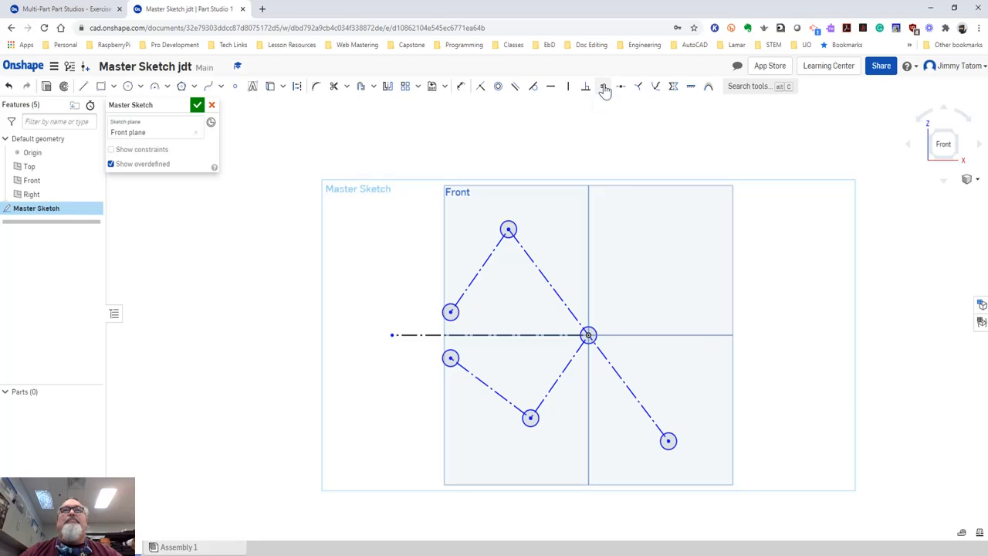
# - Following slide 3, sketch larger circles about 17 to 23 mm in diameter concentric with every small circle except the one at the origin
pyautogui.click(69, 9)
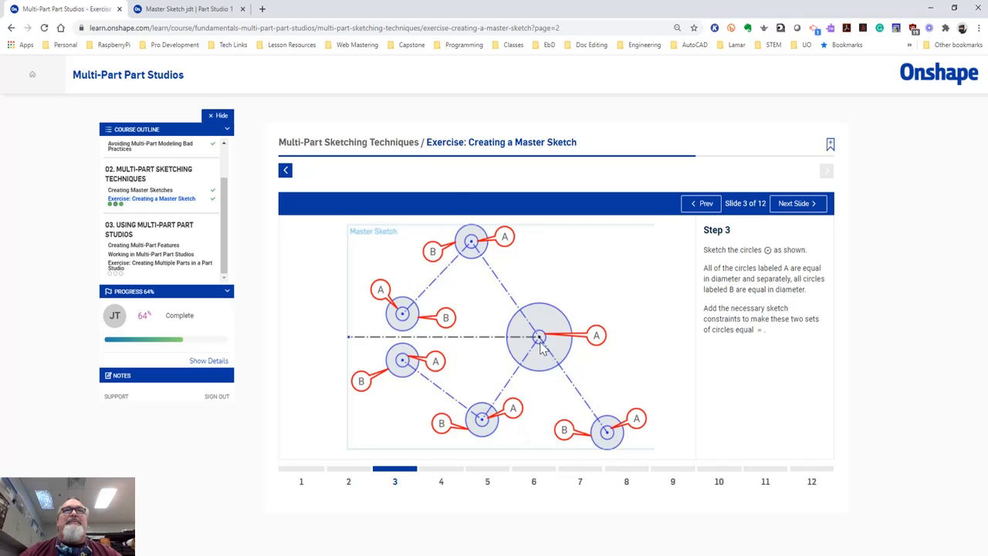
pyautogui.click(192, 11)
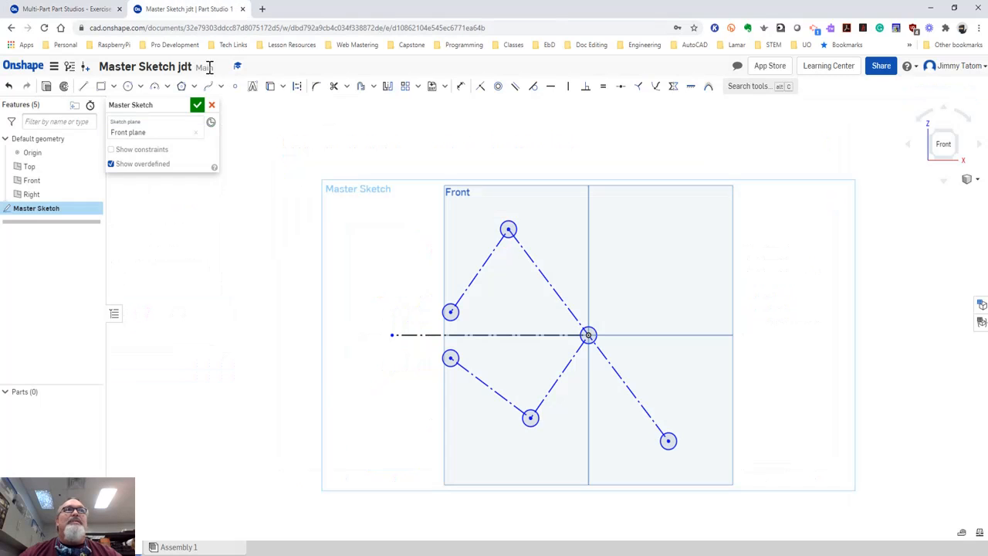
pyautogui.click(127, 87)
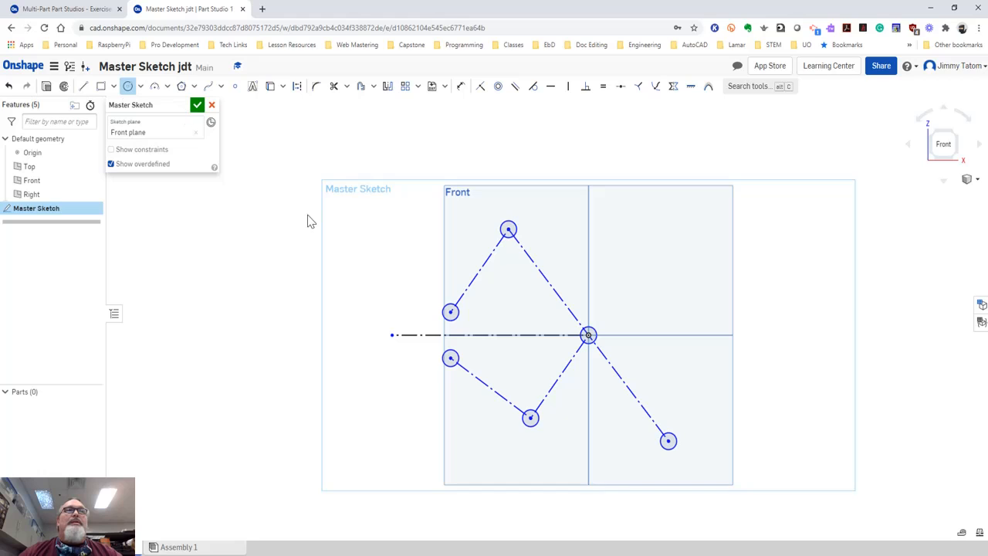
pyautogui.click(521, 243)
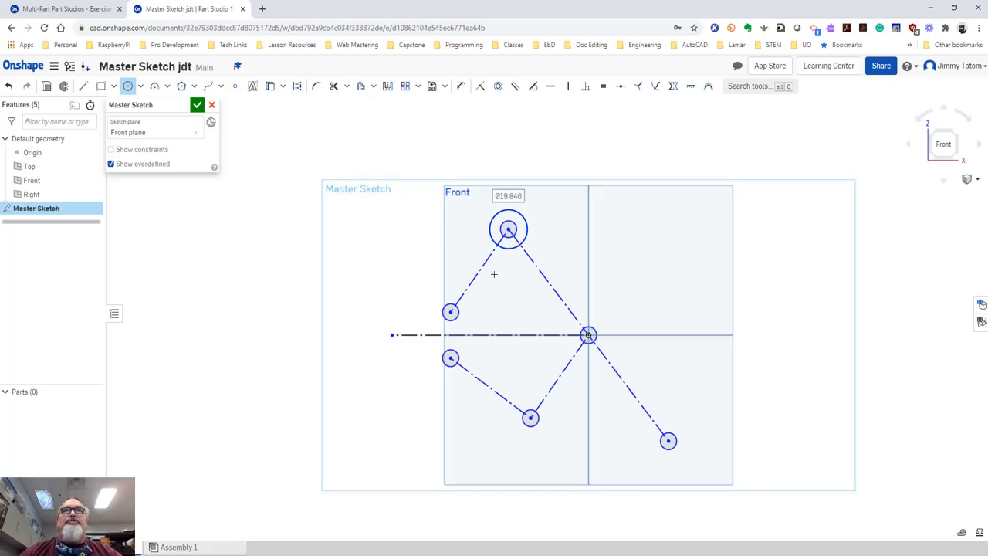
pyautogui.click(450, 312)
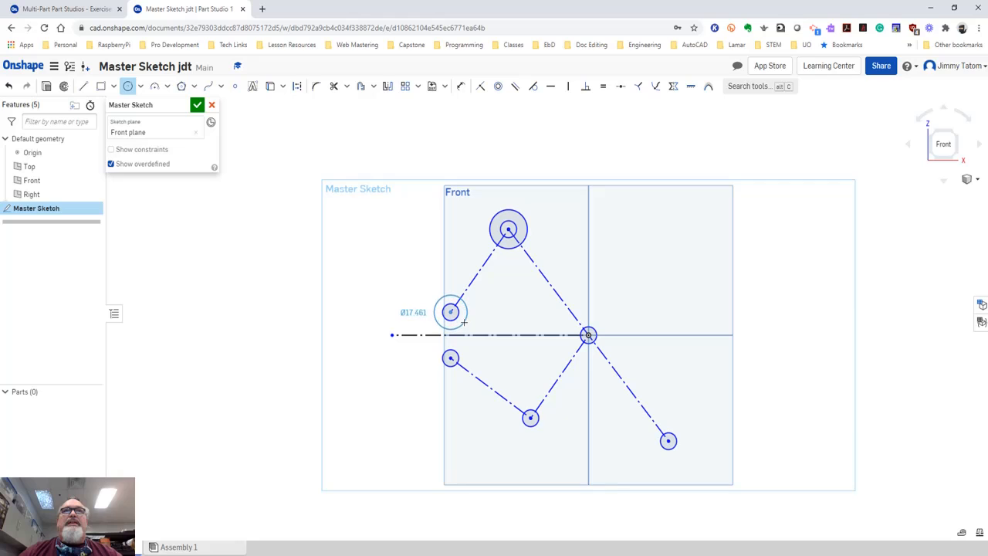
pyautogui.click(452, 329)
pyautogui.click(451, 358)
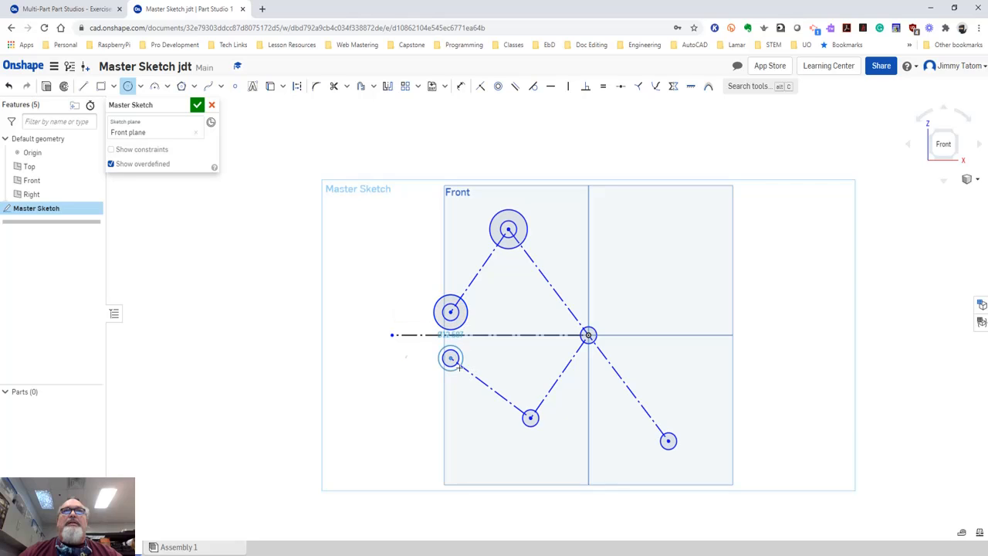
pyautogui.click(464, 372)
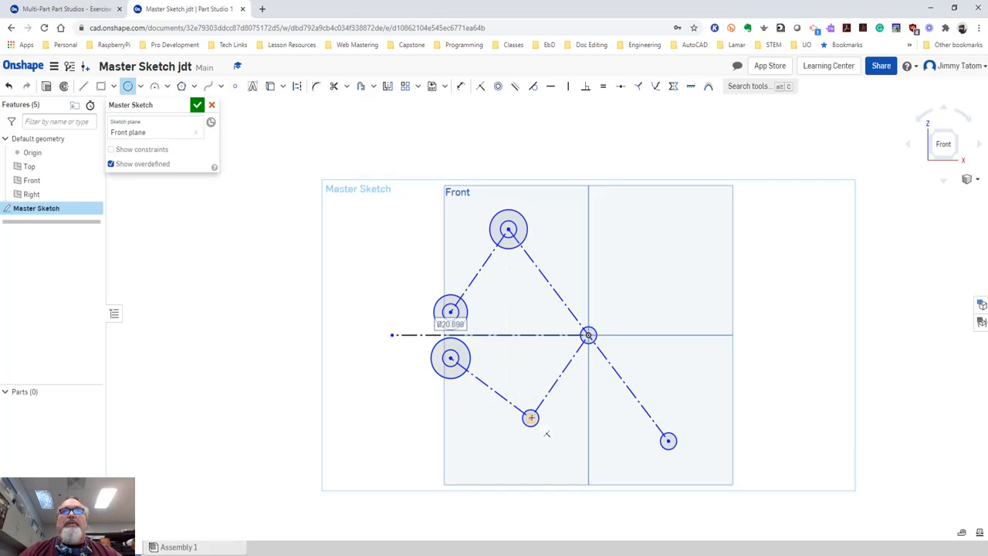
pyautogui.click(530, 418)
pyautogui.click(543, 429)
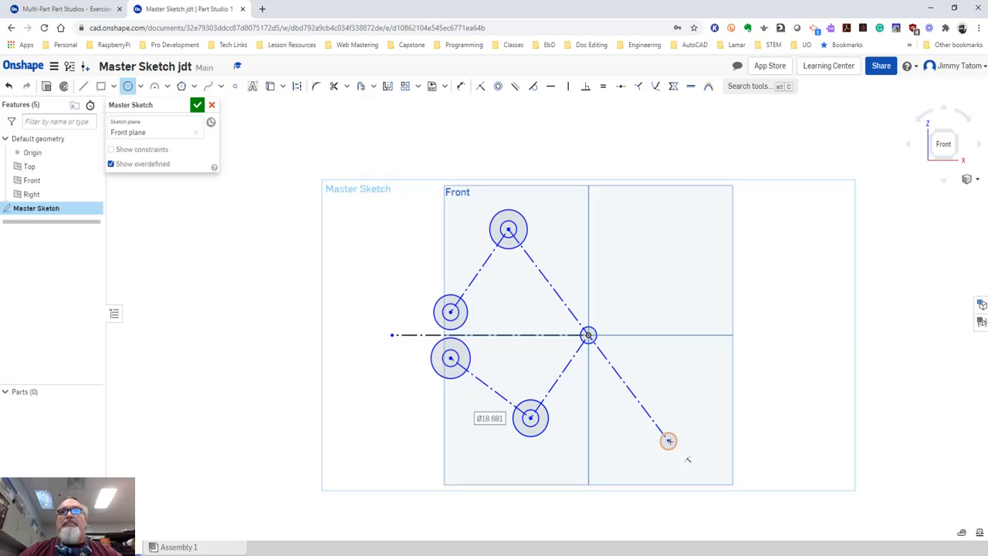
pyautogui.click(668, 440)
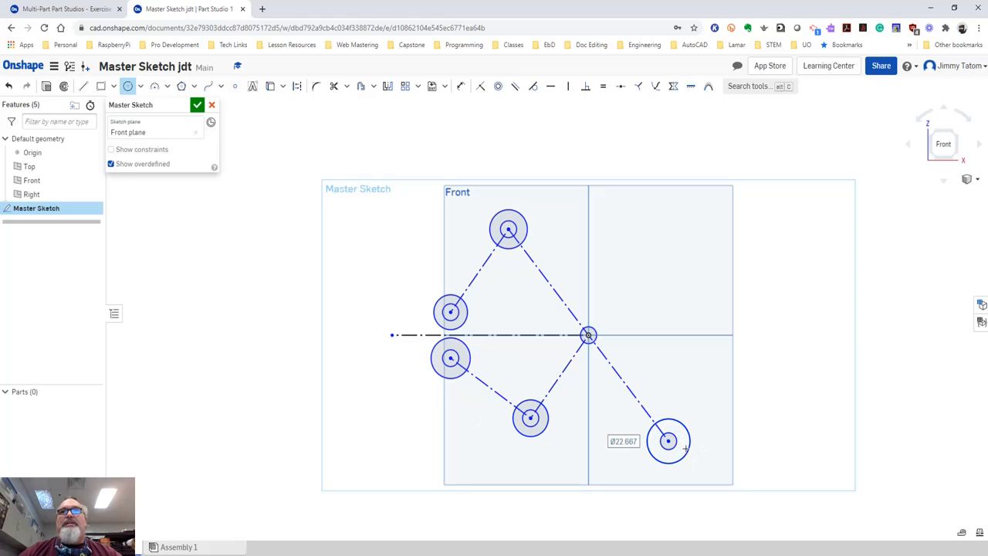
pyautogui.click(128, 86)
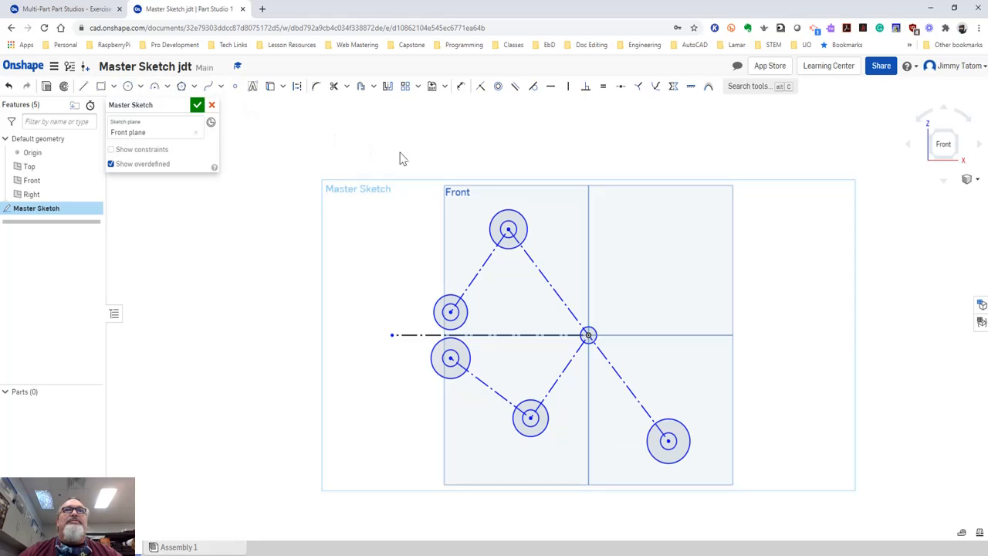
# - Apply an Equal constraint to the five larger outer circles around the construction line endpoints
pyautogui.click(507, 217)
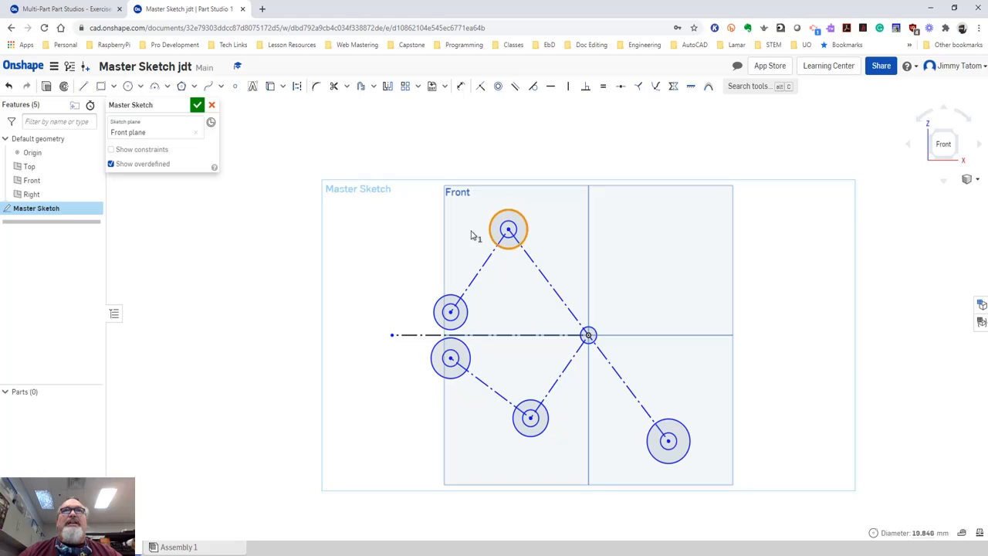
pyautogui.click(452, 298)
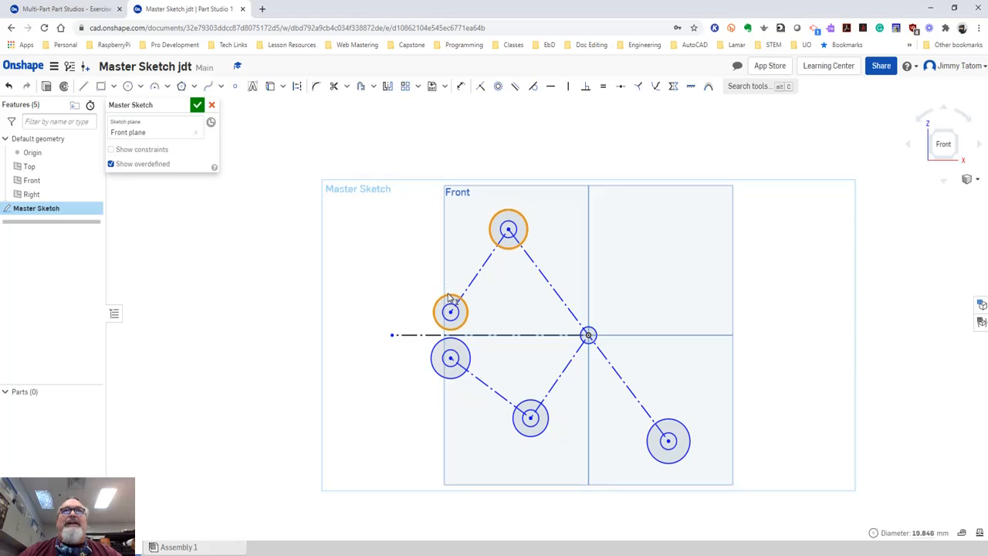
pyautogui.click(437, 348)
pyautogui.click(531, 402)
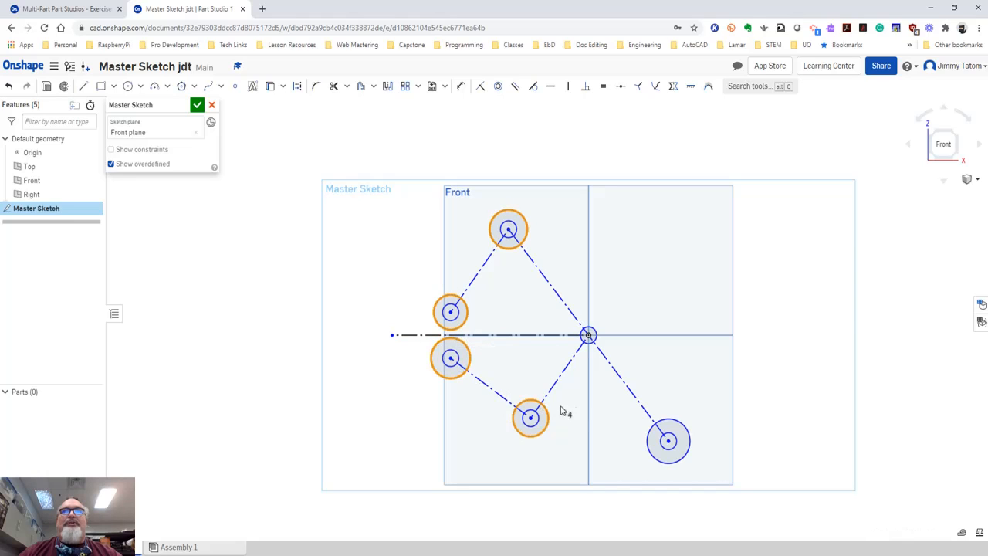
pyautogui.click(653, 436)
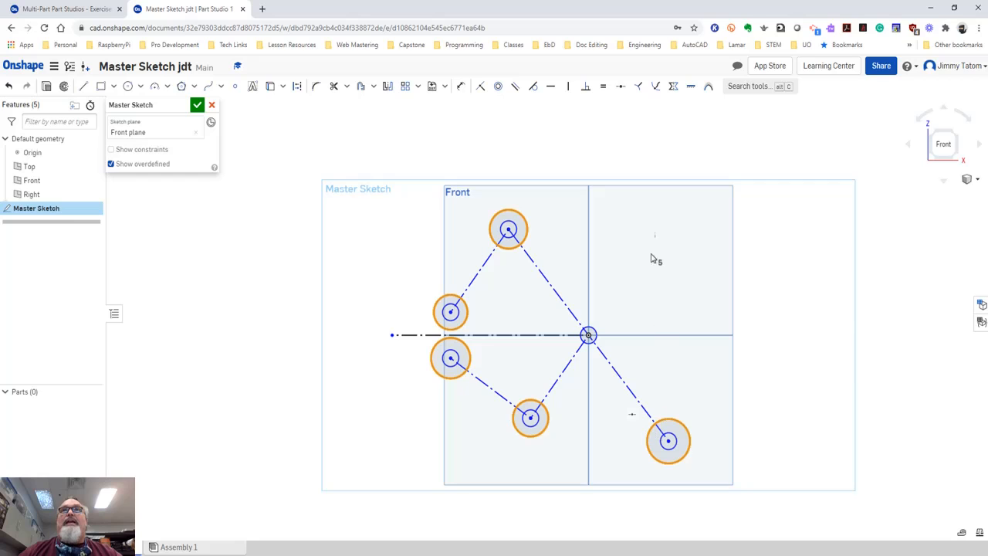
pyautogui.click(603, 86)
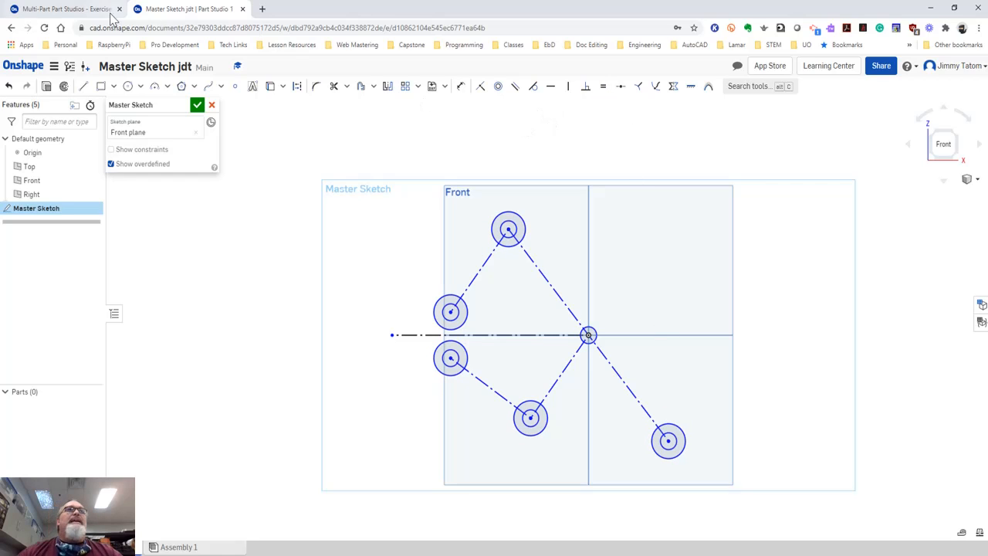
# - Sketch a circle about 41 mm in diameter around the small circle at the origin and compare it with slide 3
pyautogui.click(129, 86)
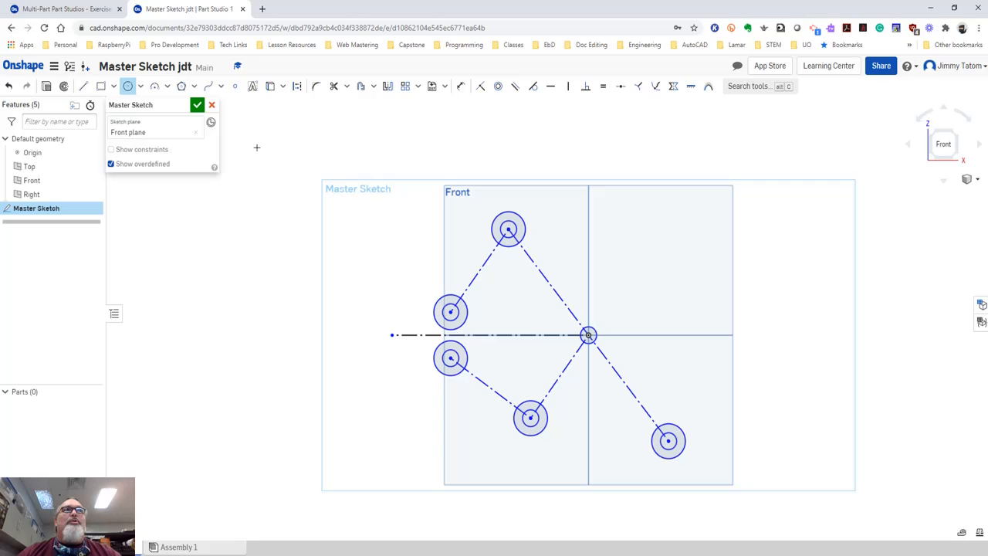
pyautogui.click(588, 334)
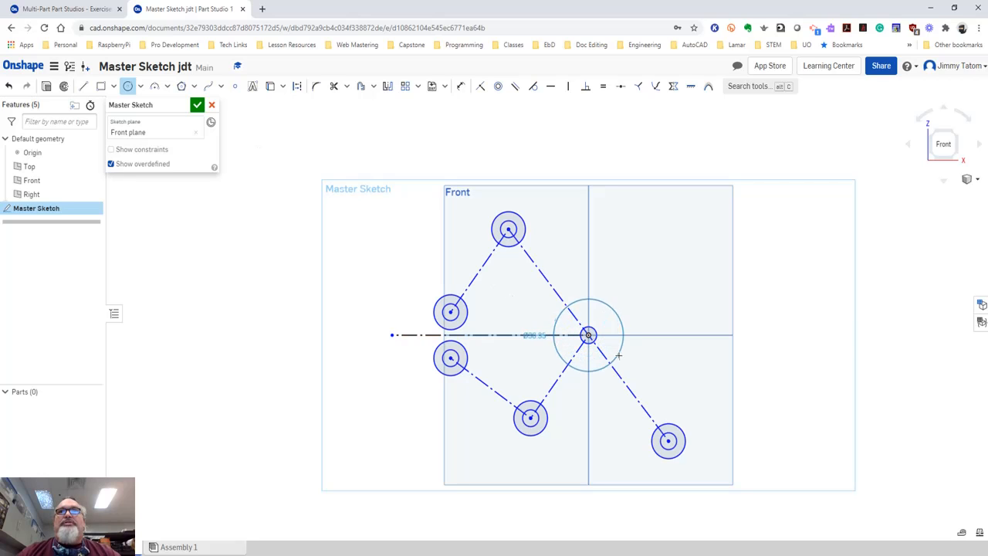
pyautogui.click(632, 348)
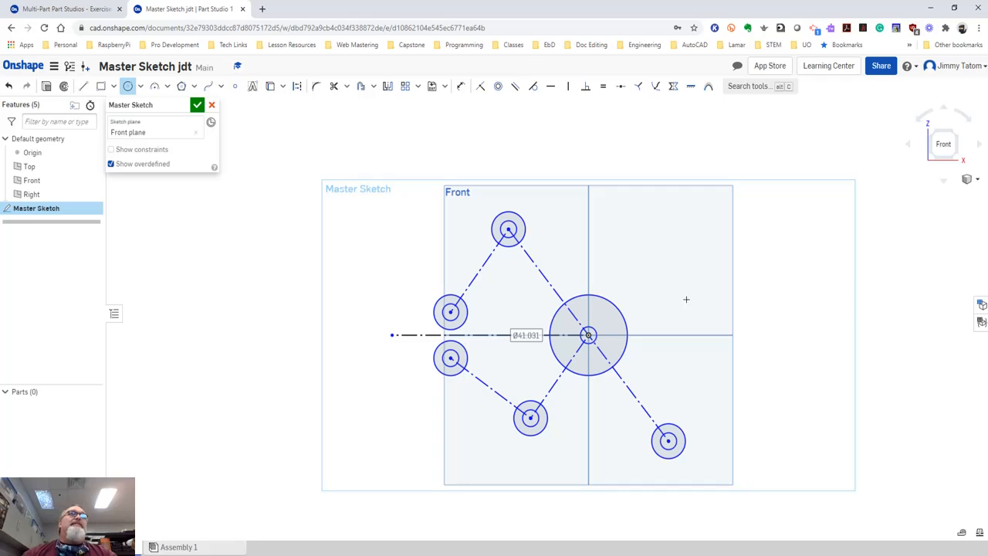
pyautogui.click(87, 11)
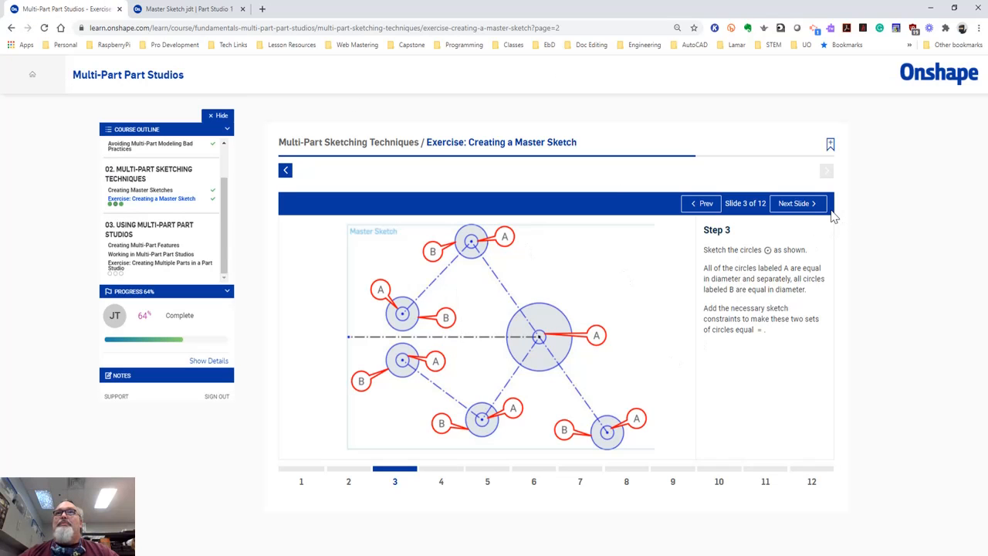
# - Following slide 4 of the exercise, dimension the small circle at the upper vertex to 10 mm in diameter
pyautogui.click(807, 210)
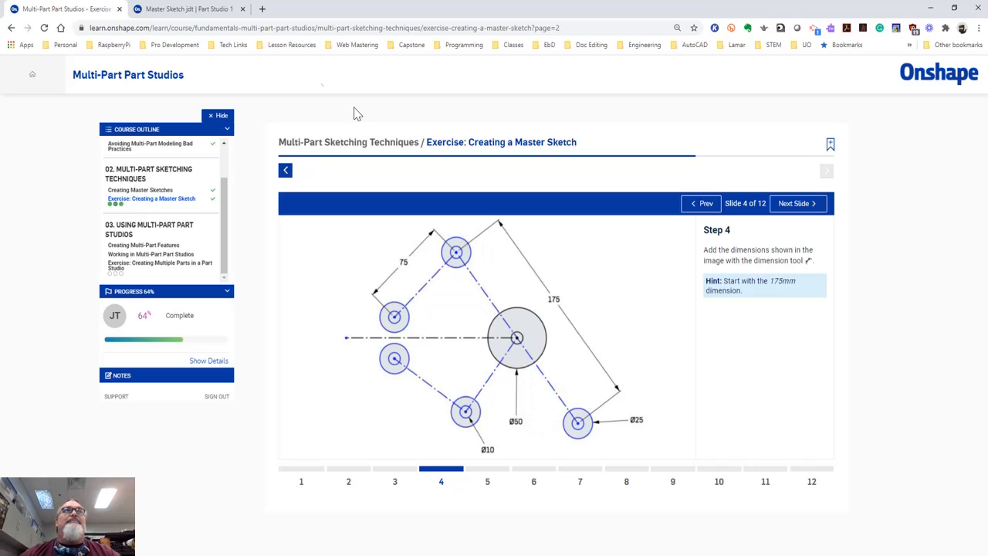
pyautogui.click(189, 9)
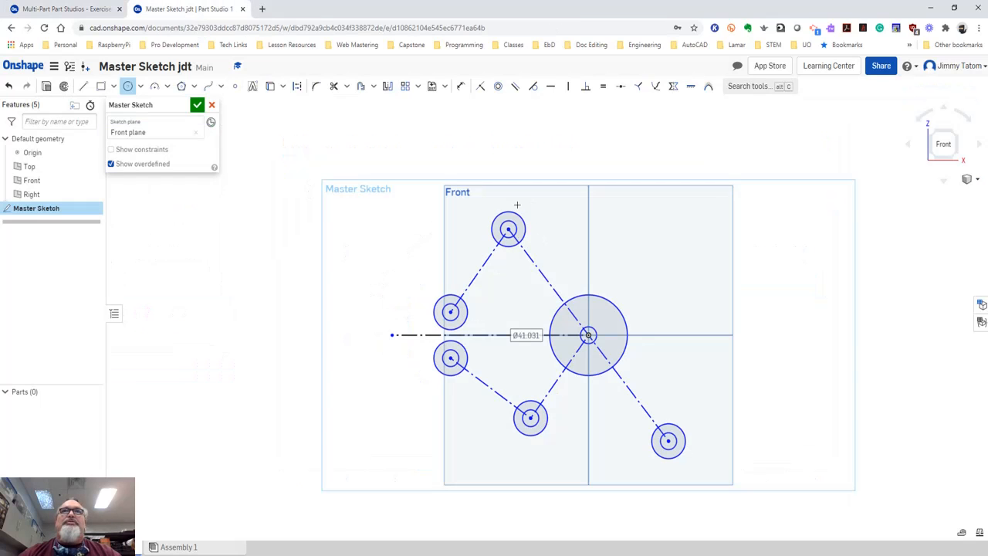
pyautogui.click(460, 86)
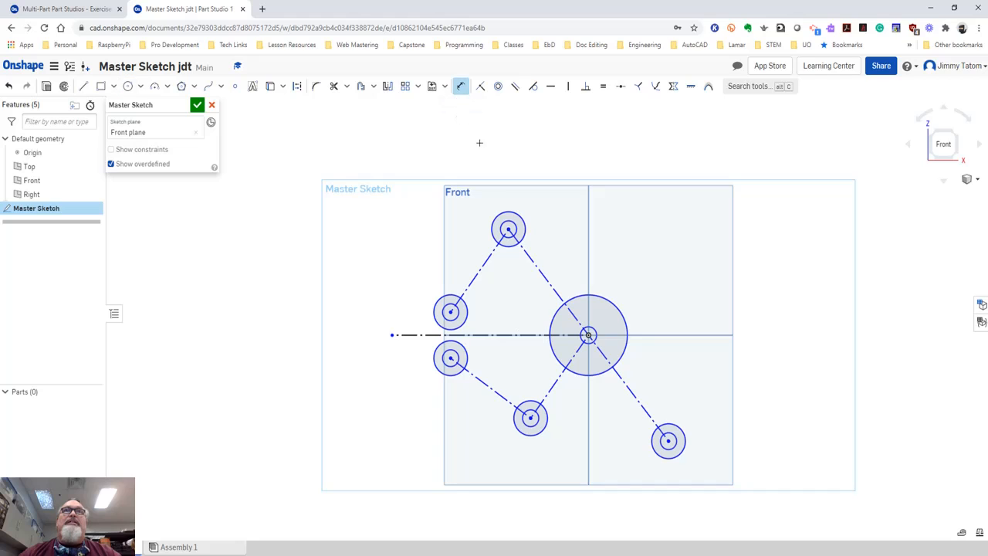
pyautogui.click(510, 227)
pyautogui.click(570, 191)
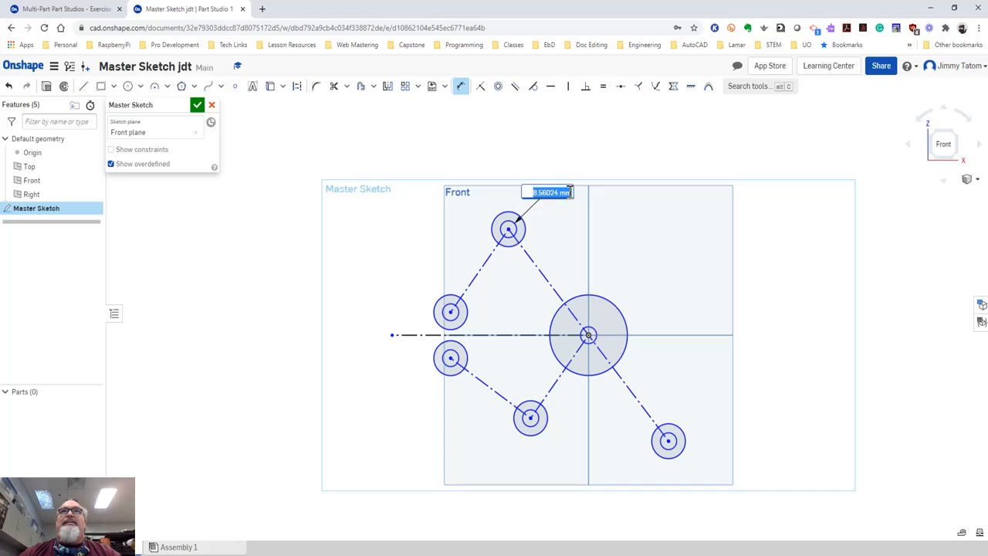
pyautogui.write('1')
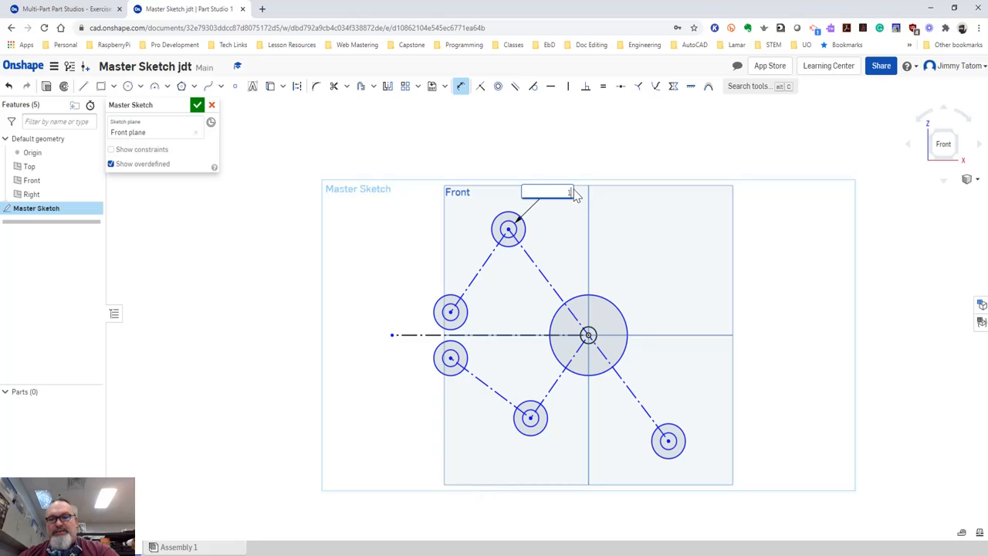
pyautogui.write('0')
pyautogui.press('Escape')
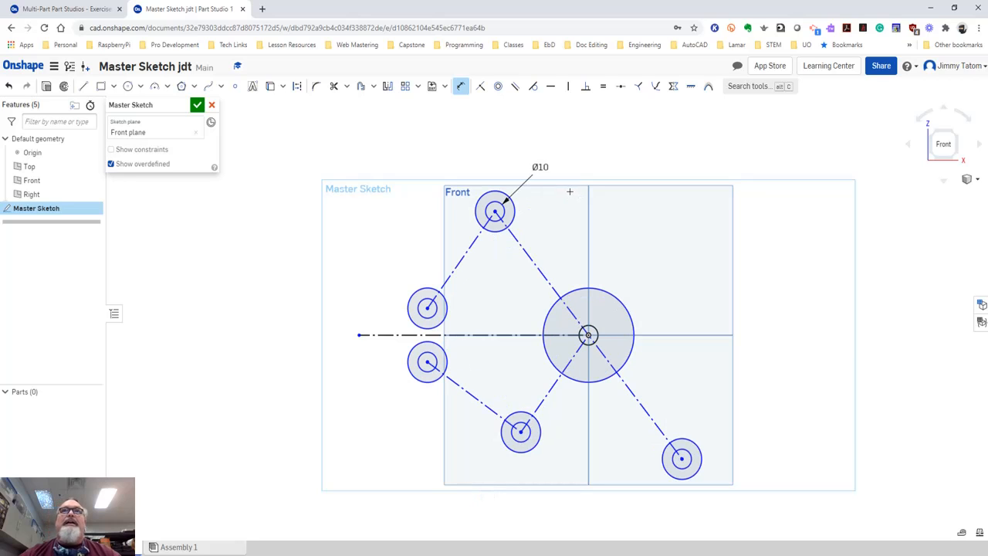
# - Dimension the outer circle at the upper vertex to 25 mm in diameter
pyautogui.click(493, 190)
pyautogui.click(509, 141)
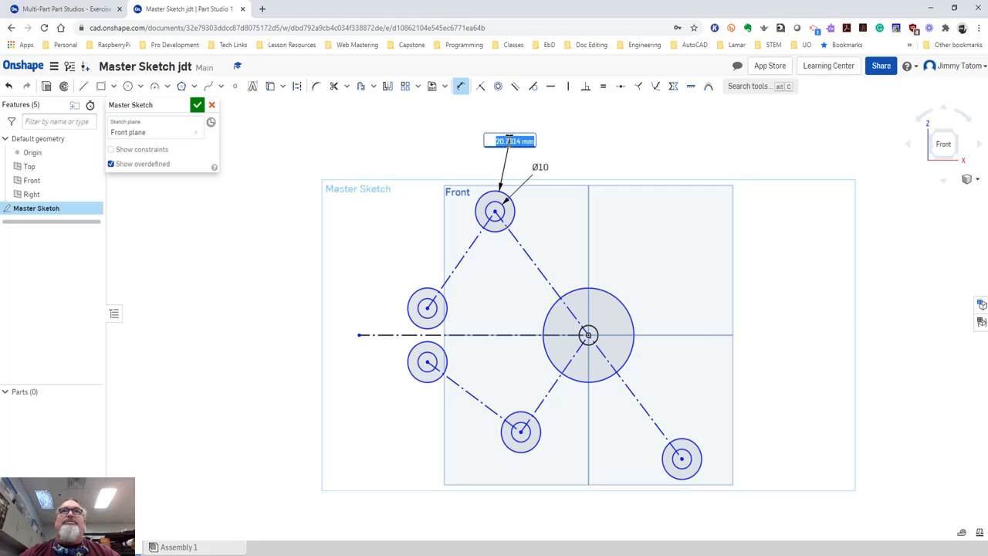
pyautogui.write('25')
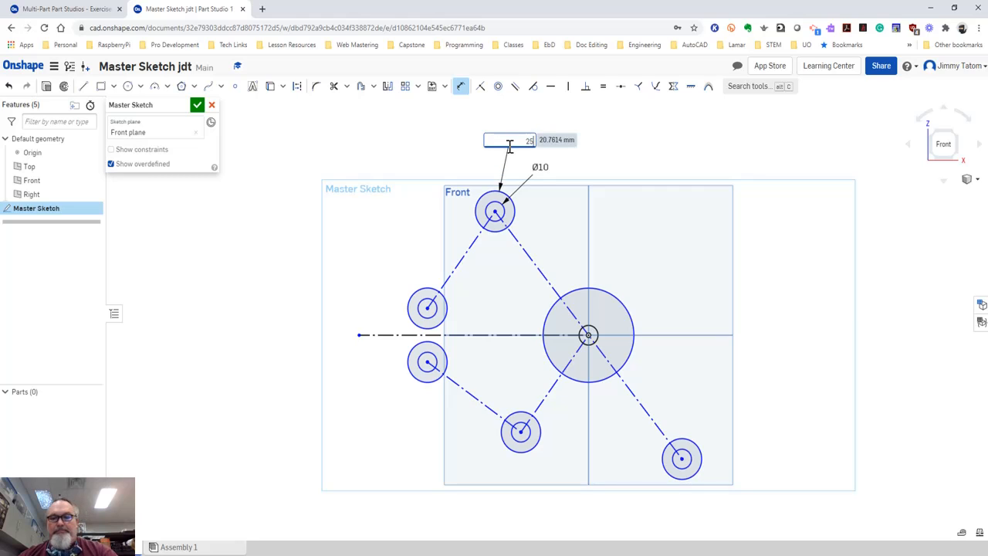
pyautogui.press('Return')
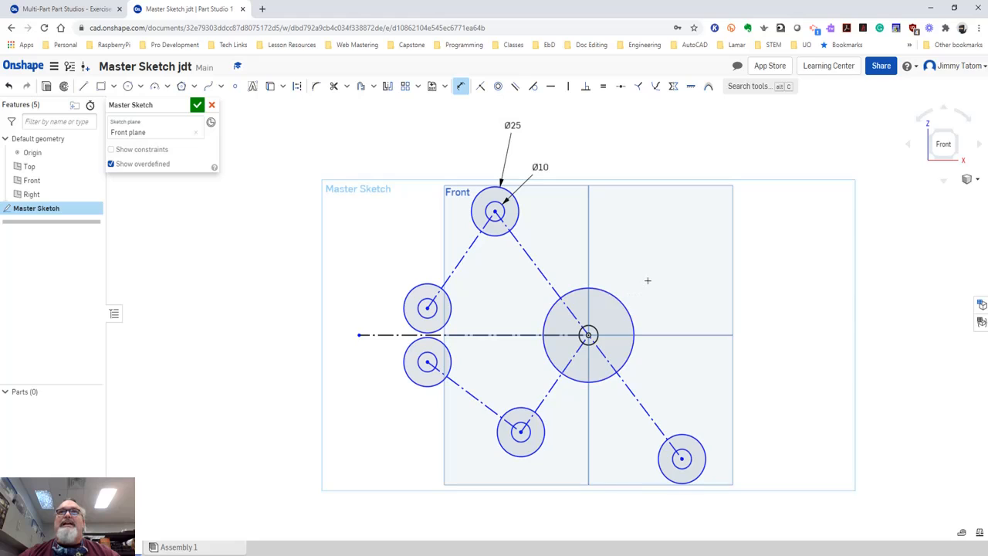
# - Dimension the large circle around the origin to 50 mm in diameter
pyautogui.click(620, 300)
pyautogui.click(692, 266)
pyautogui.write('50')
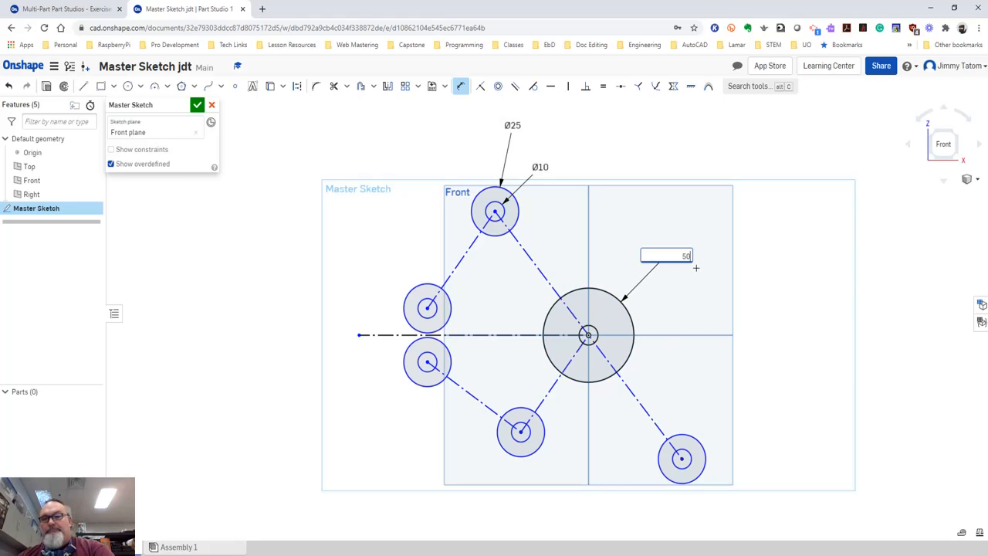
pyautogui.press('Return')
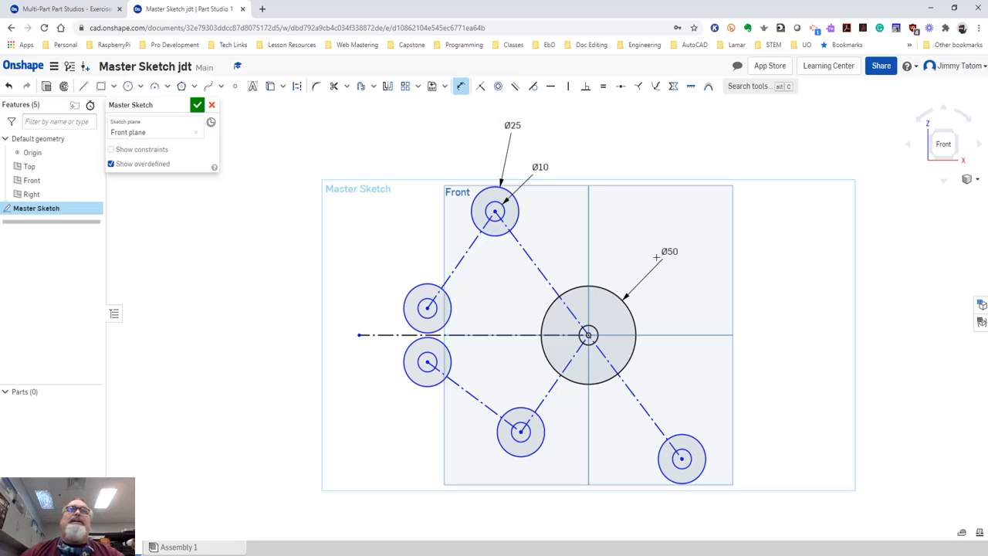
# - As slide 4 shows, dimension the upper short construction line to a length of 75 mm
pyautogui.click(53, 11)
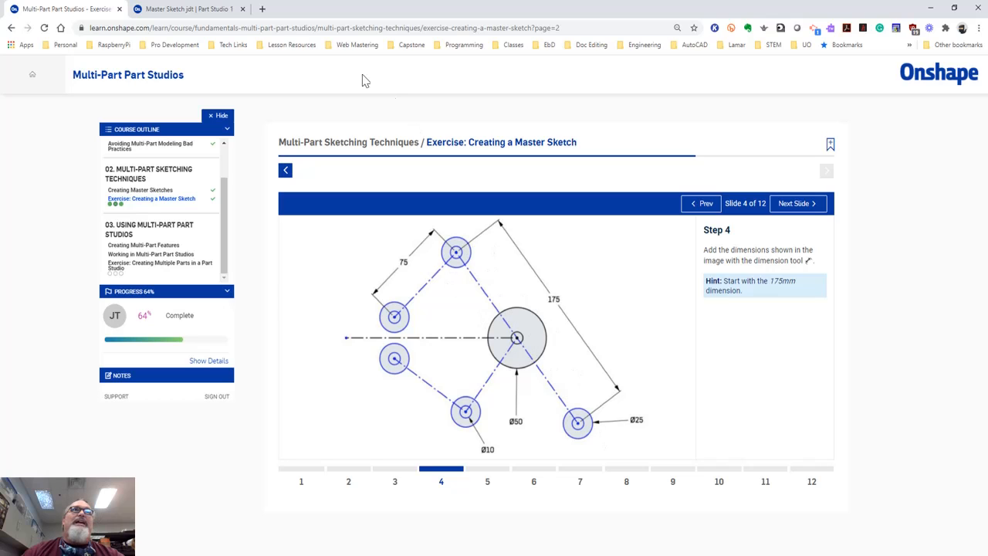
pyautogui.click(191, 8)
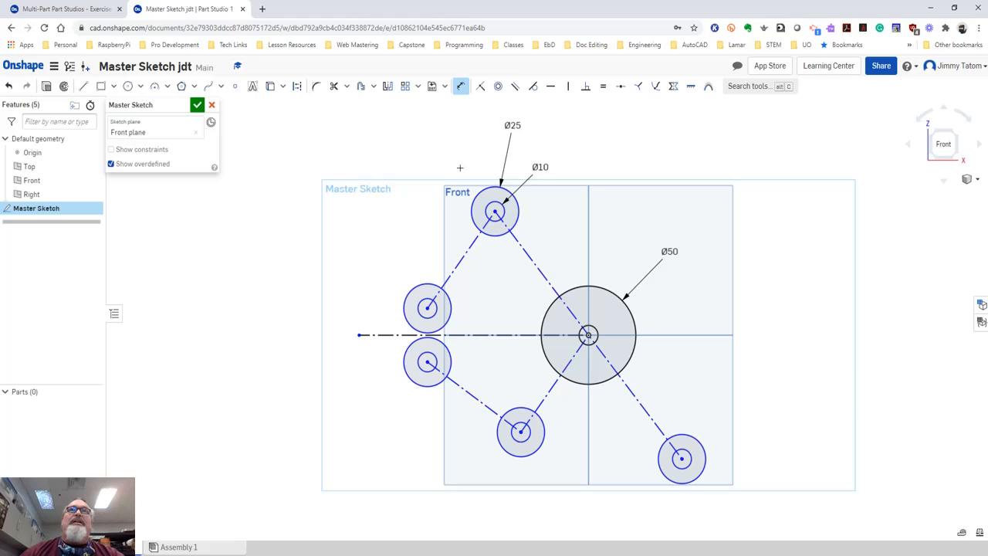
pyautogui.press('d')
pyautogui.click(461, 258)
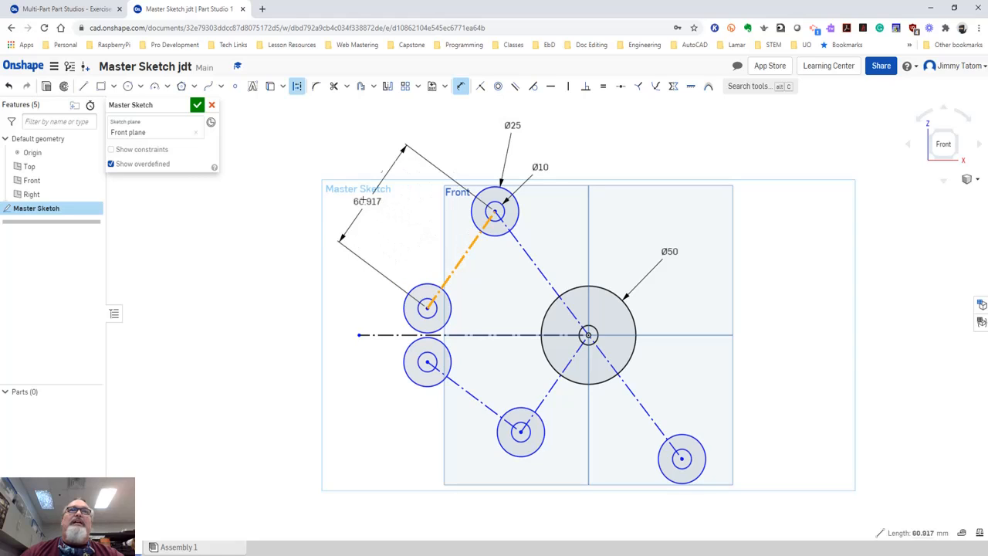
pyautogui.click(353, 176)
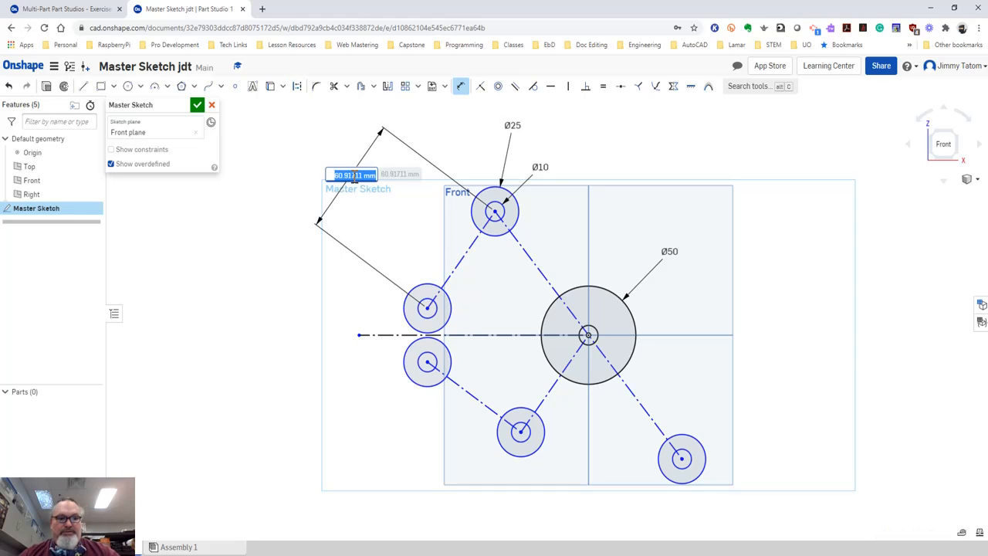
pyautogui.write('75')
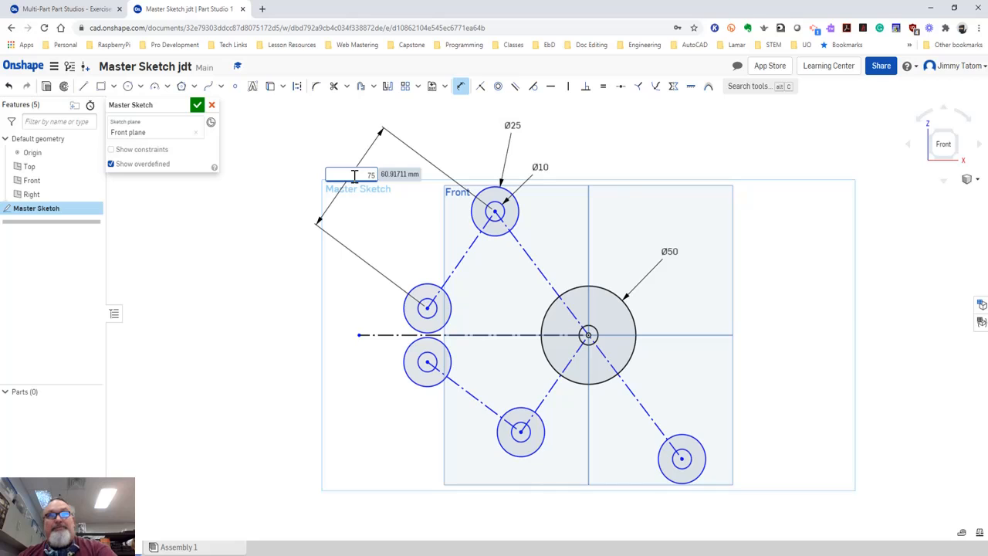
pyautogui.press('Return')
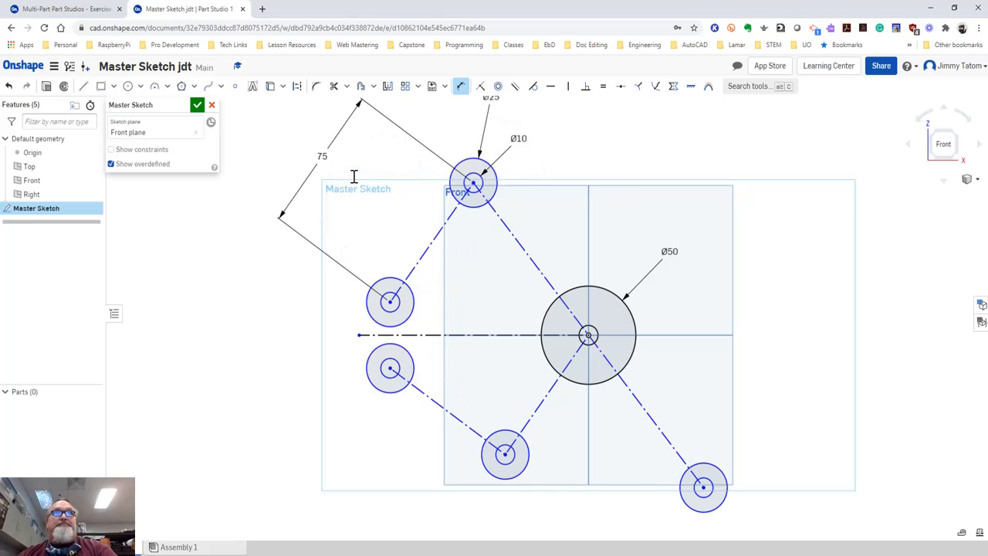
# - Dimension the long diagonal construction line through the origin to 175 mm, and end dimensioning
pyautogui.click(548, 282)
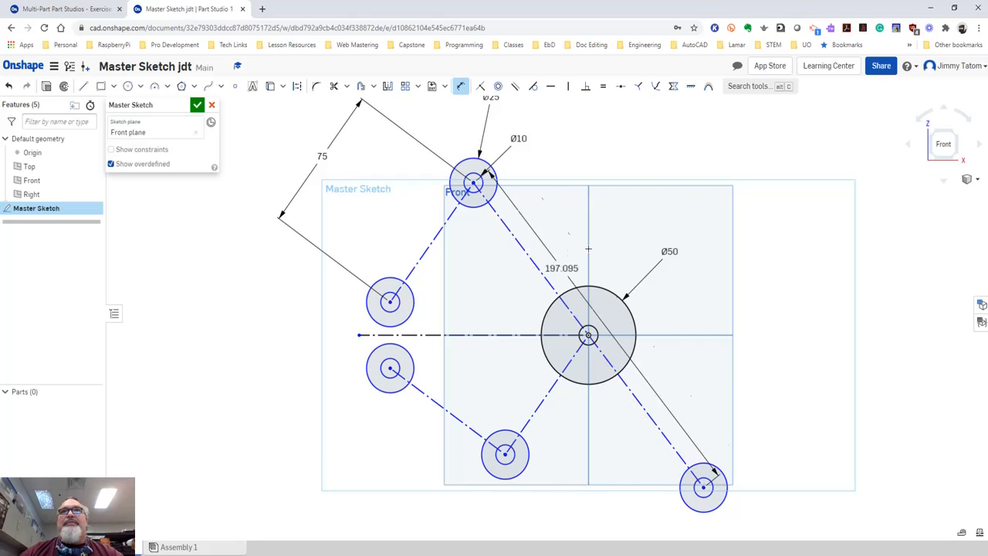
pyautogui.click(743, 199)
pyautogui.write('1')
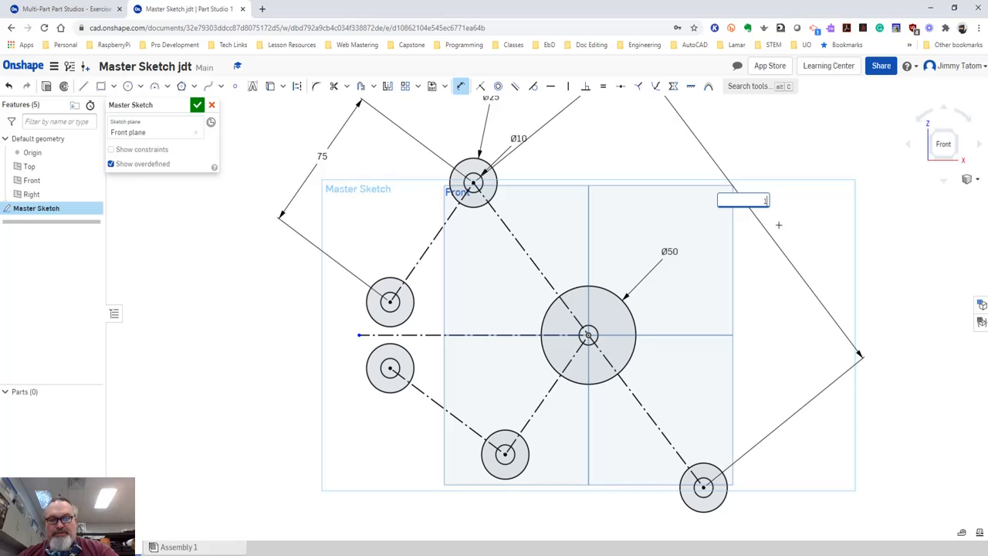
pyautogui.write('75')
pyautogui.press('Return')
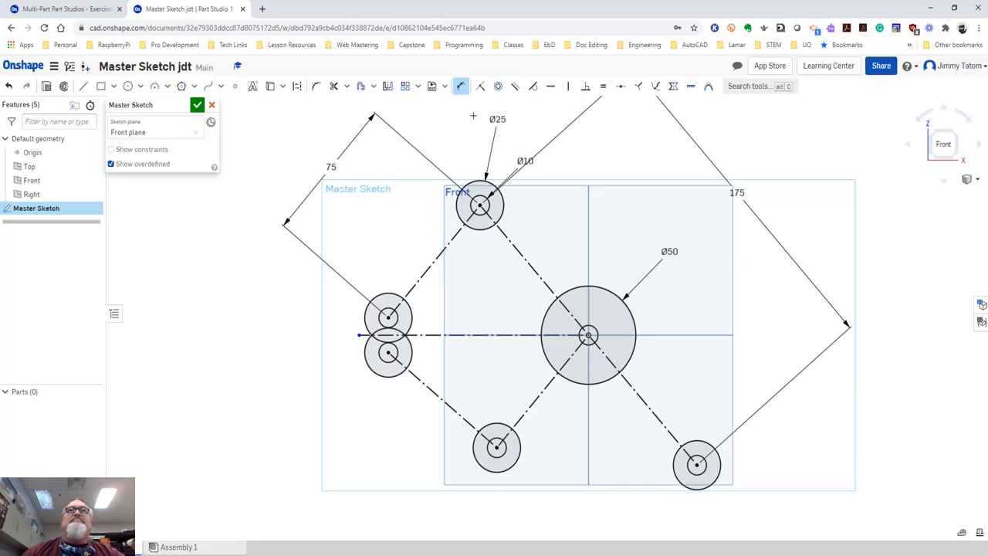
pyautogui.click(460, 85)
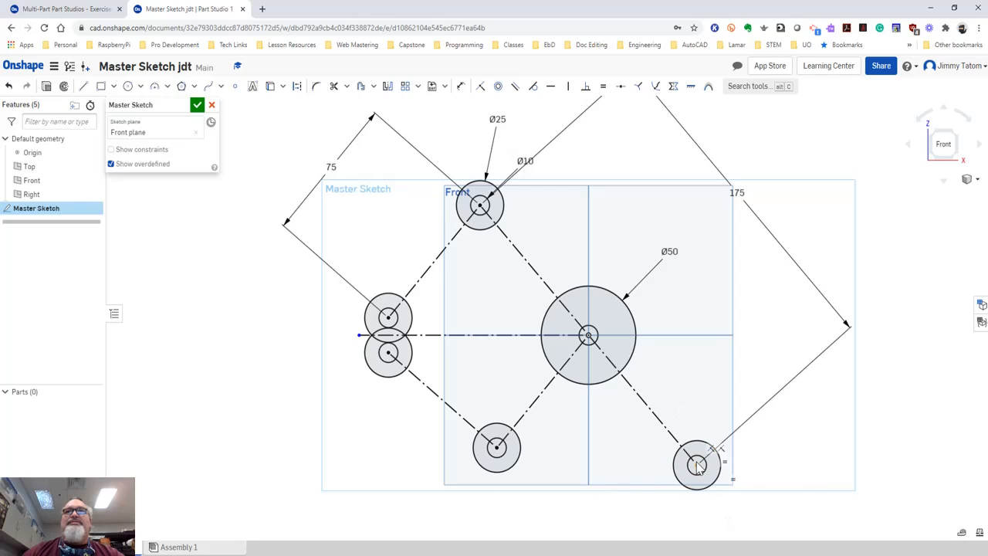
# - Following slide 5, sketch a Large Arm line about 70 mm long joining the two outer circles along the outer side of the 75 mm construction line
pyautogui.hotkey('ctrl', 'pageup')
pyautogui.click(802, 203)
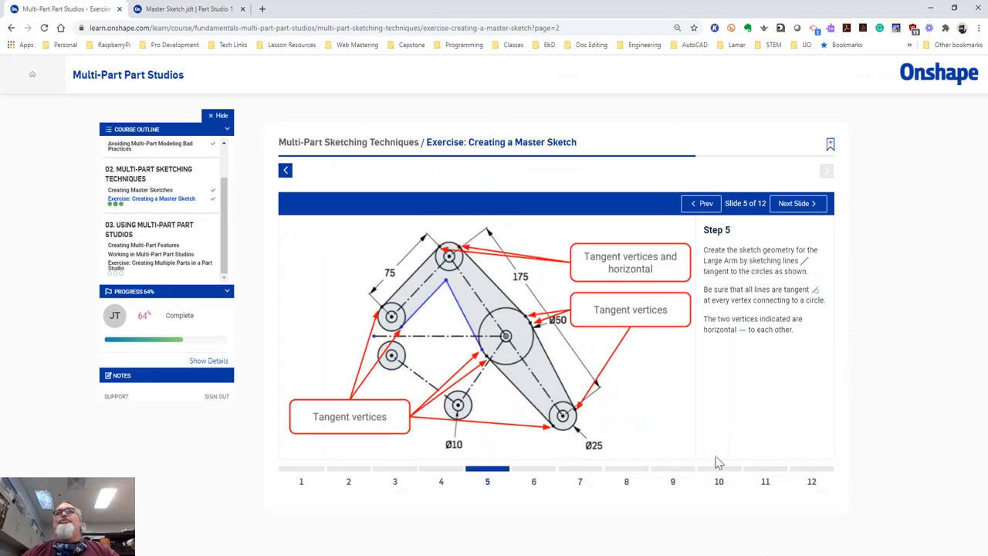
pyautogui.hotkey('ctrl', 'pagedown')
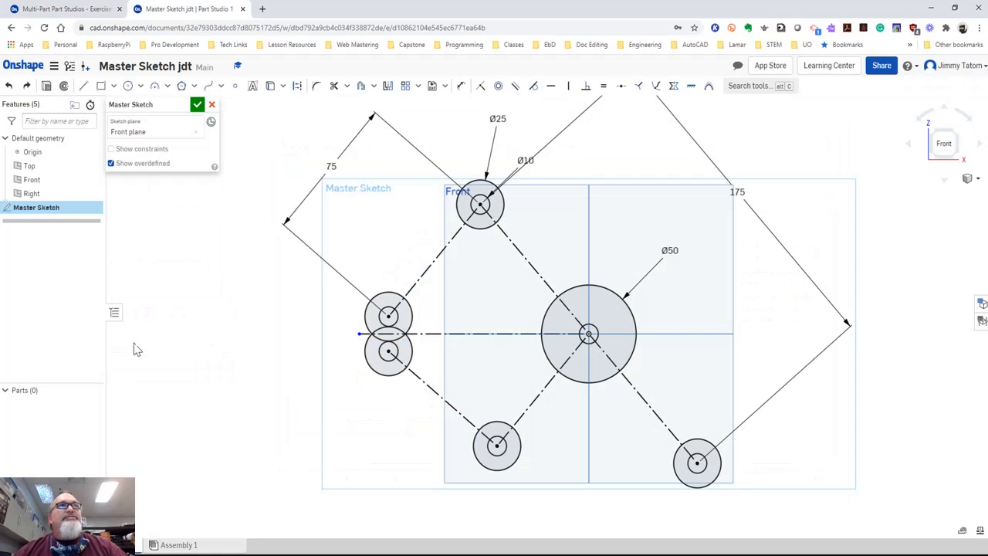
pyautogui.click(89, 12)
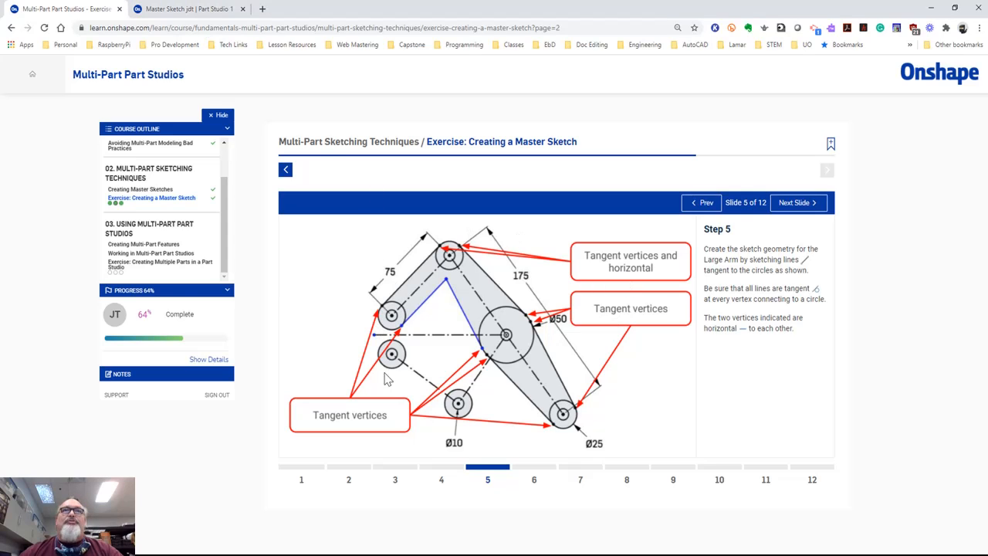
pyautogui.click(187, 9)
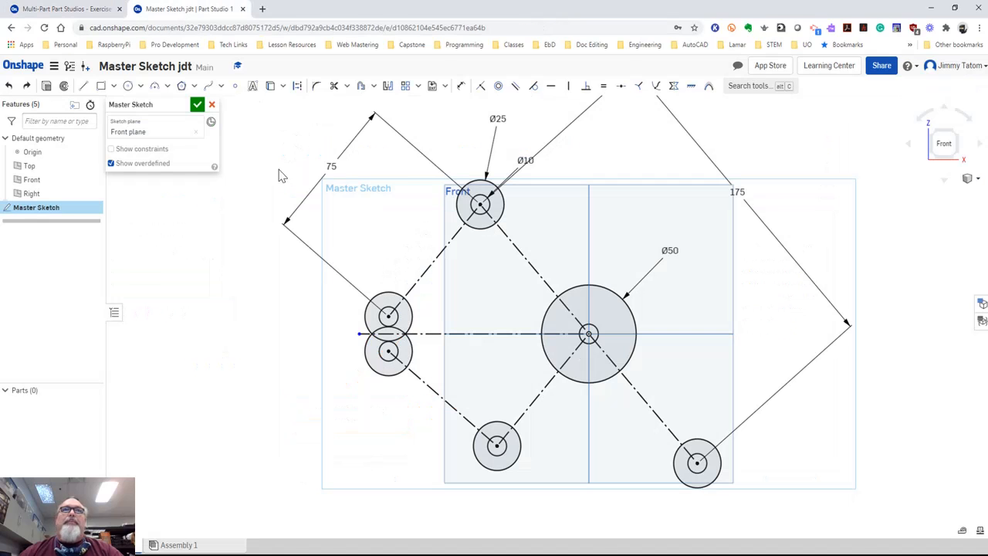
pyautogui.click(82, 87)
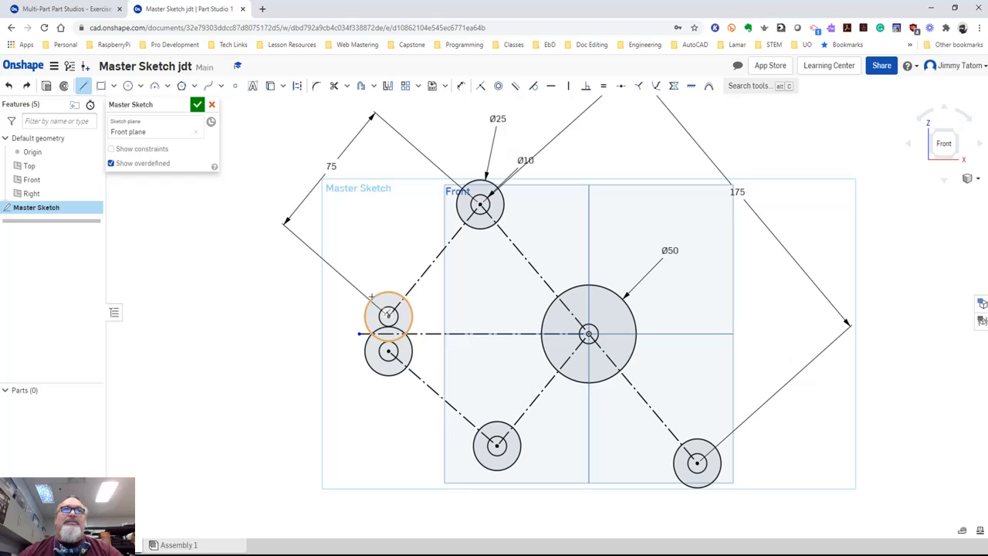
pyautogui.moveTo(403, 249)
pyautogui.mouseDown(button='right')
pyautogui.moveTo(342, 311)
pyautogui.moveTo(437, 286)
pyautogui.moveTo(426, 273)
pyautogui.moveTo(385, 319)
pyautogui.mouseUp(button='right')
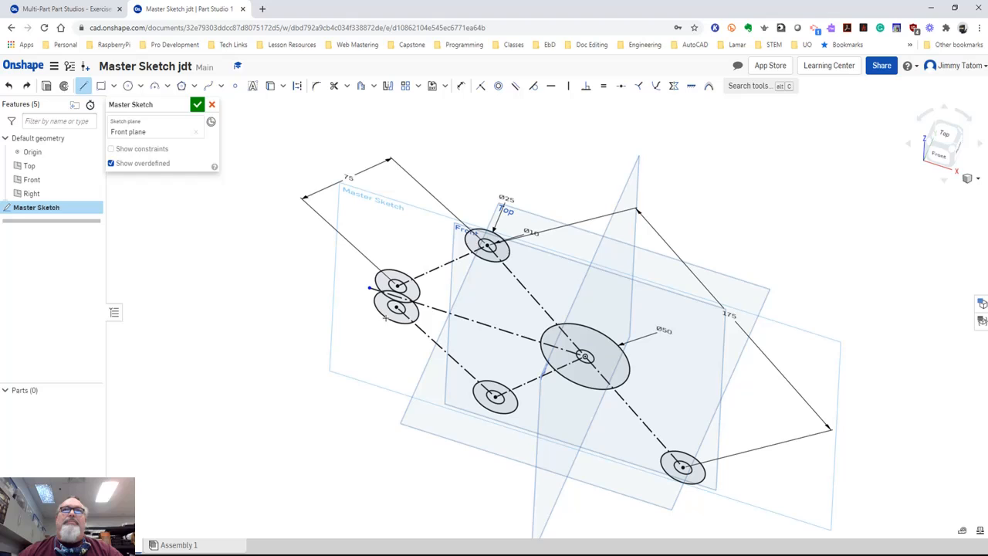
pyautogui.click(939, 154)
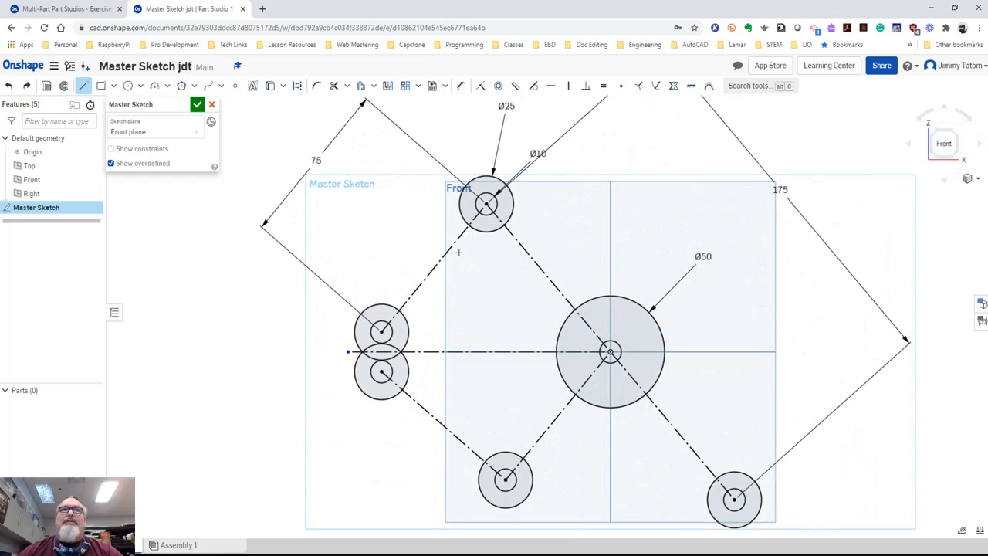
pyautogui.click(381, 330)
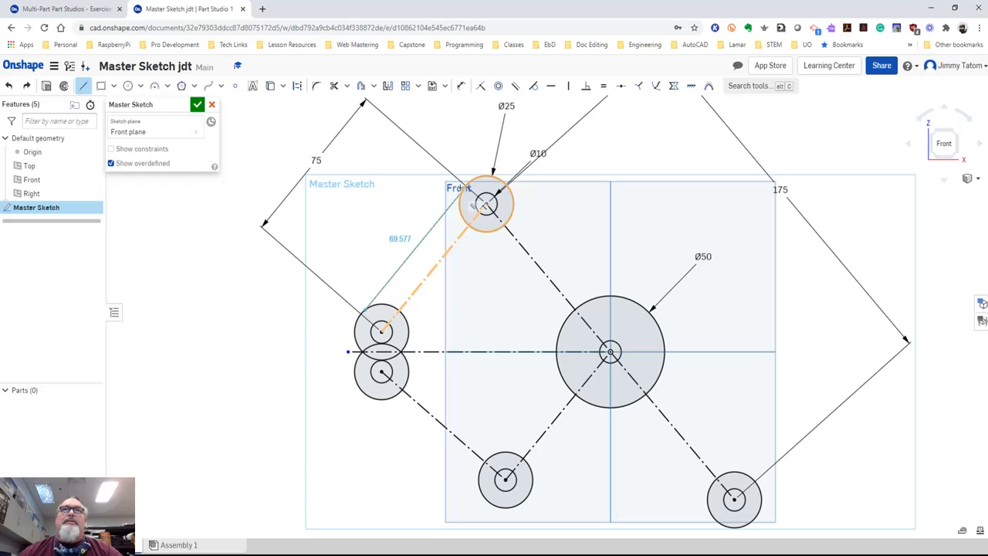
pyautogui.click(465, 195)
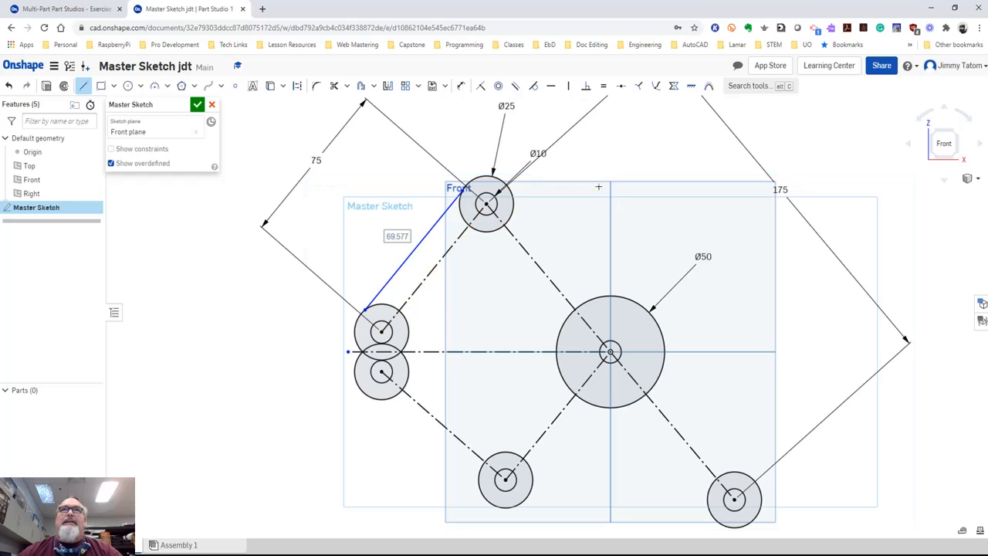
# - Sketch Large Arm lines from the top outer circle to the 50 mm circle, about 78 mm, and along both sides to the lower end circle, about 81 and 79 mm
pyautogui.click(508, 184)
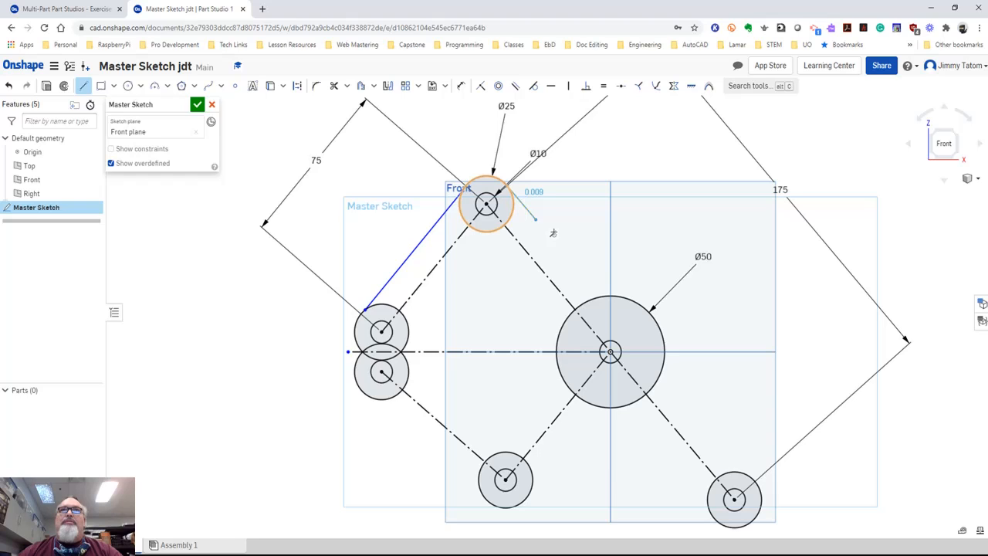
pyautogui.click(634, 300)
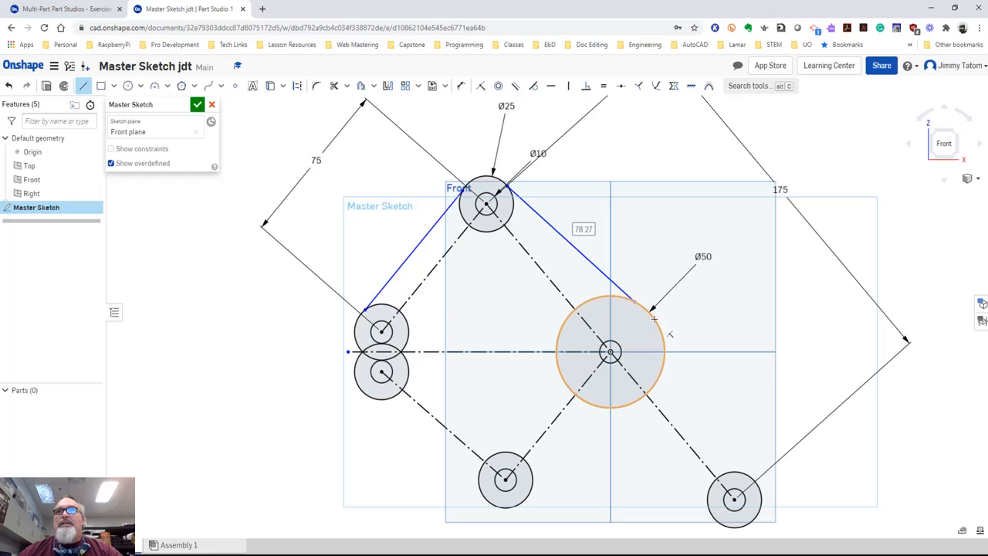
pyautogui.click(659, 324)
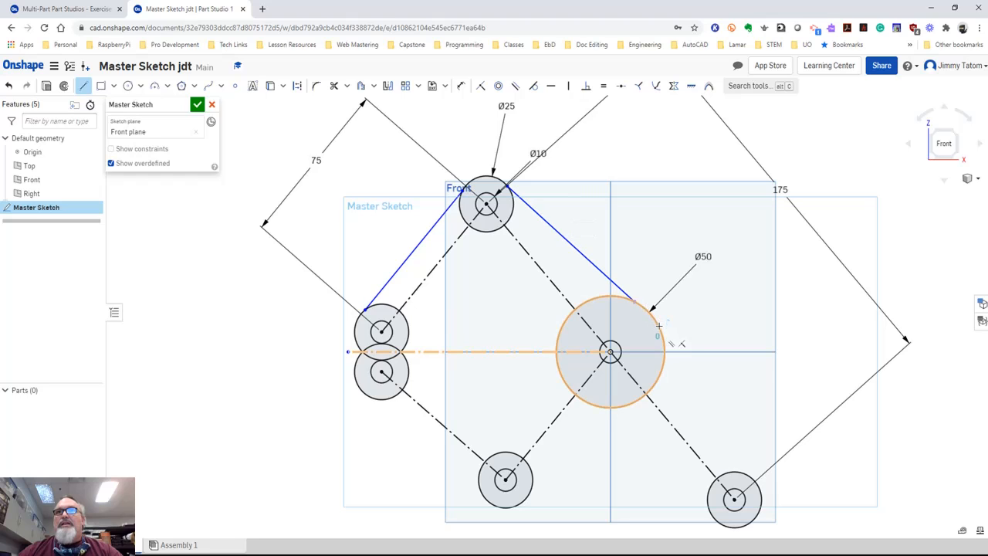
pyautogui.click(750, 476)
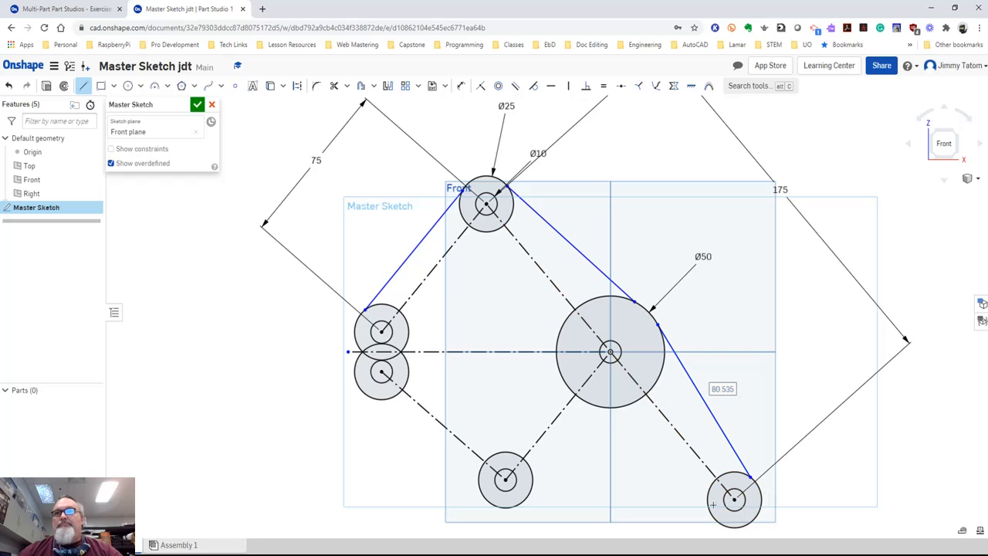
pyautogui.click(711, 516)
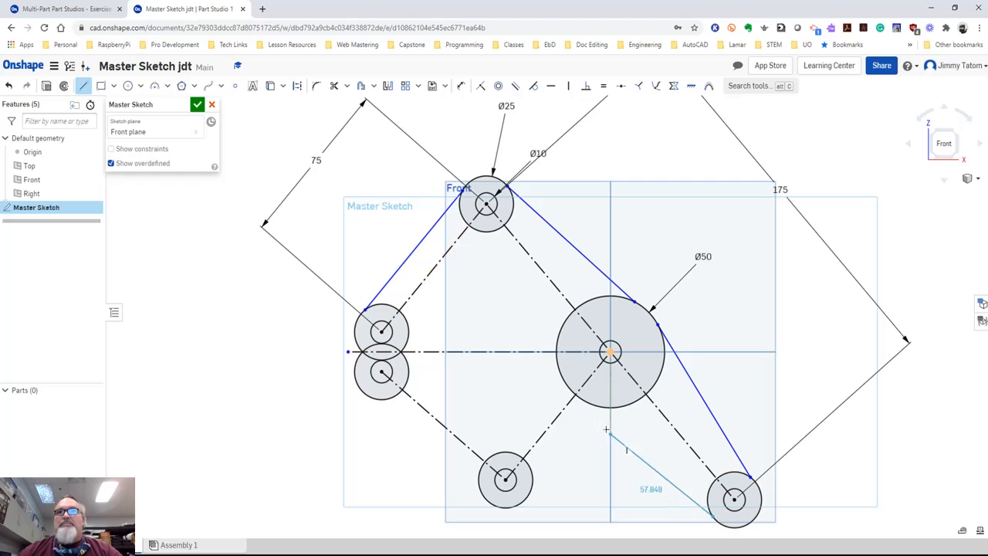
pyautogui.click(584, 401)
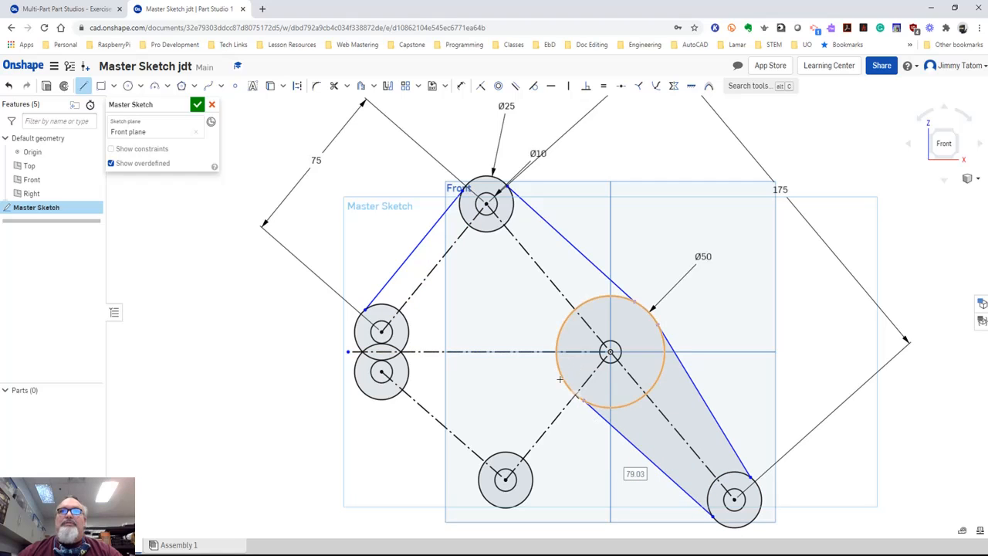
# - Sketch the arm's inner corner with a line about 57 mm long from the 50 mm circle and a second line to the 75 mm segment's end circle
pyautogui.click(561, 378)
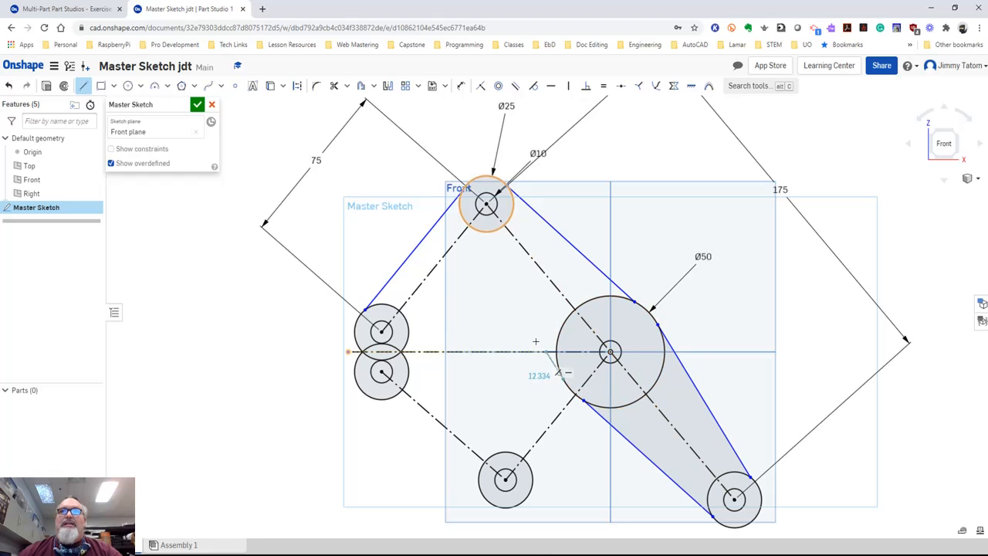
pyautogui.click(490, 276)
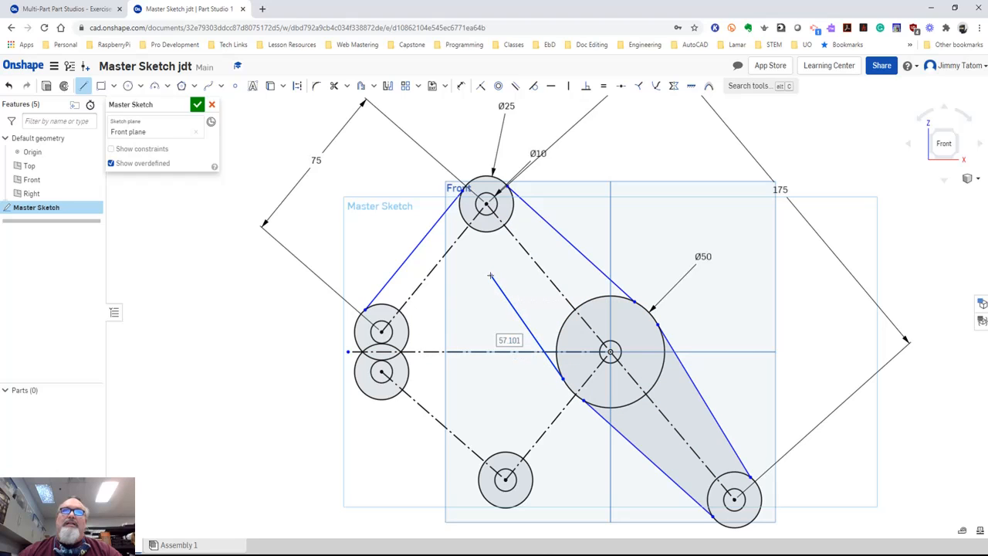
pyautogui.click(489, 276)
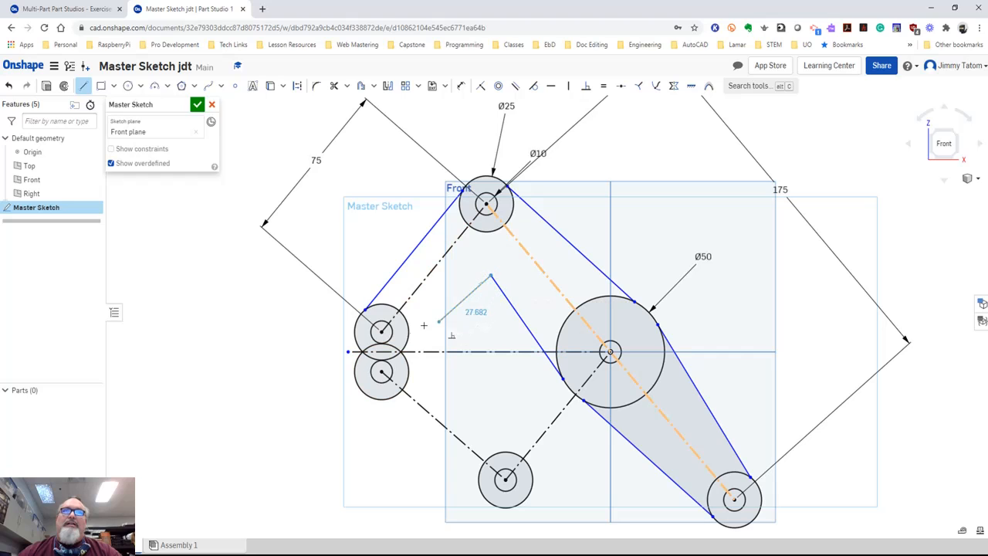
pyautogui.click(397, 355)
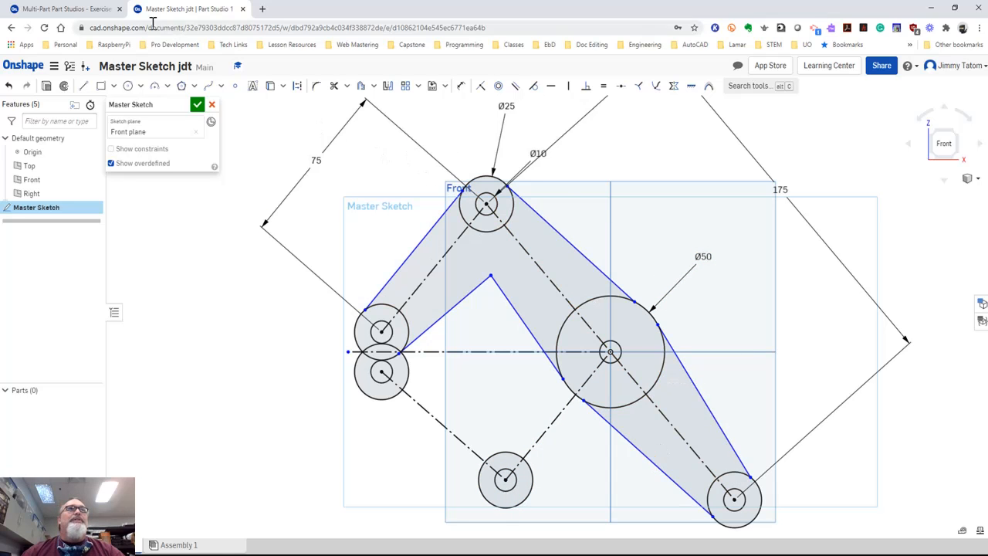
# - As slide 5 shows, constrain the two line endpoints on the top outer circle to be horizontal to each other
pyautogui.click(69, 10)
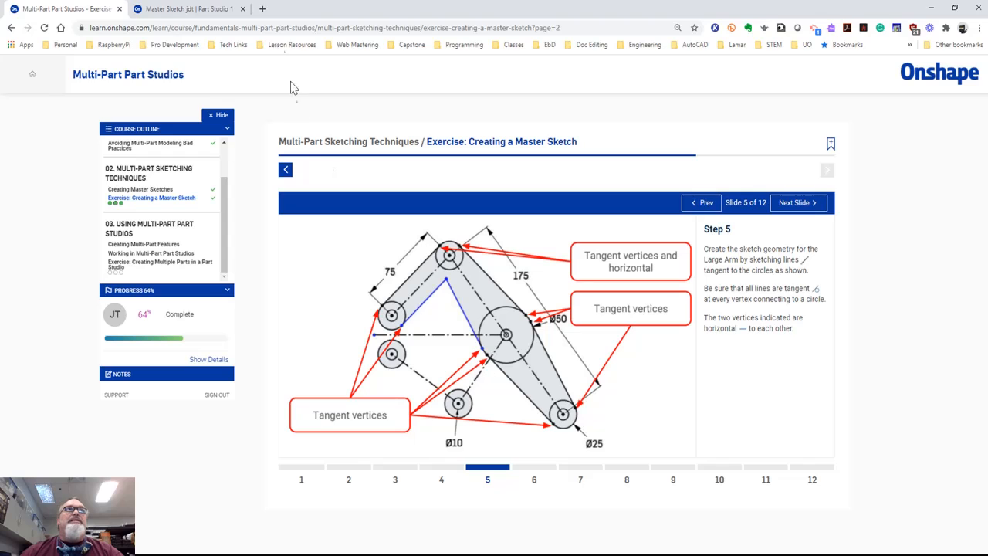
pyautogui.click(189, 9)
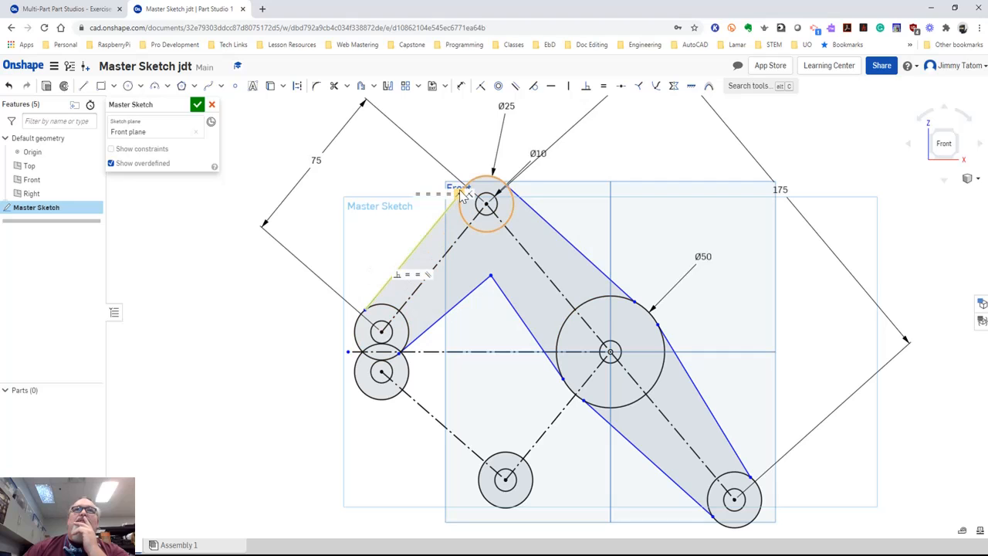
pyautogui.click(507, 188)
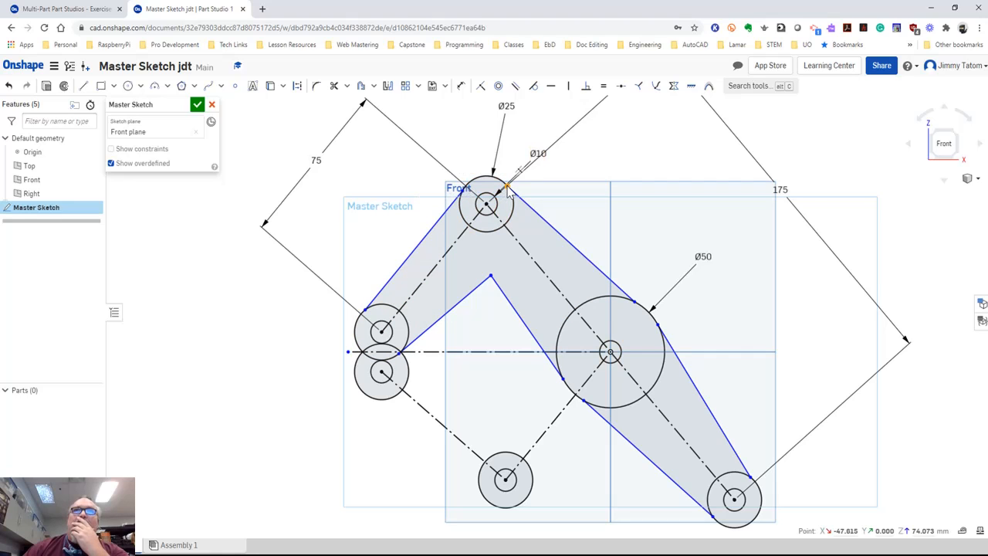
pyautogui.click(461, 191)
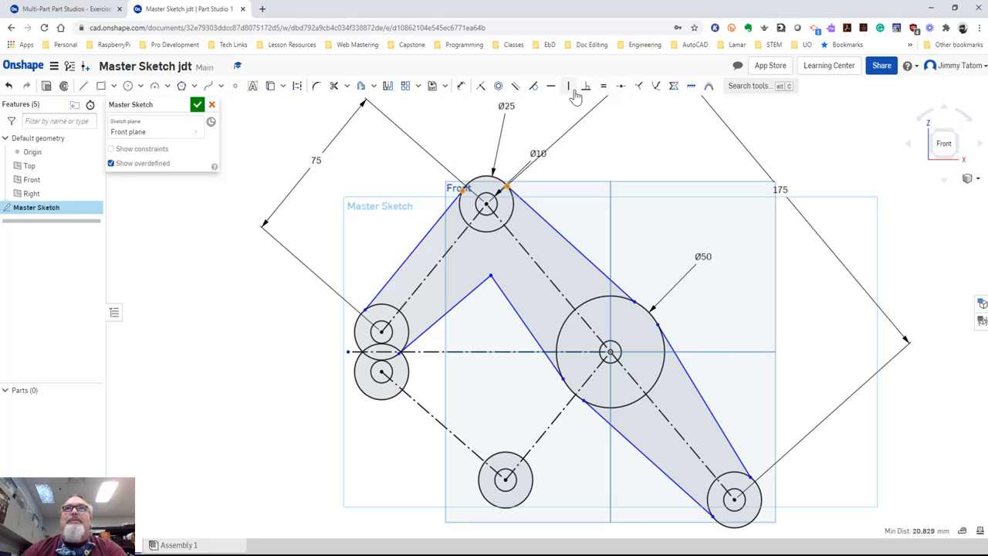
pyautogui.click(550, 86)
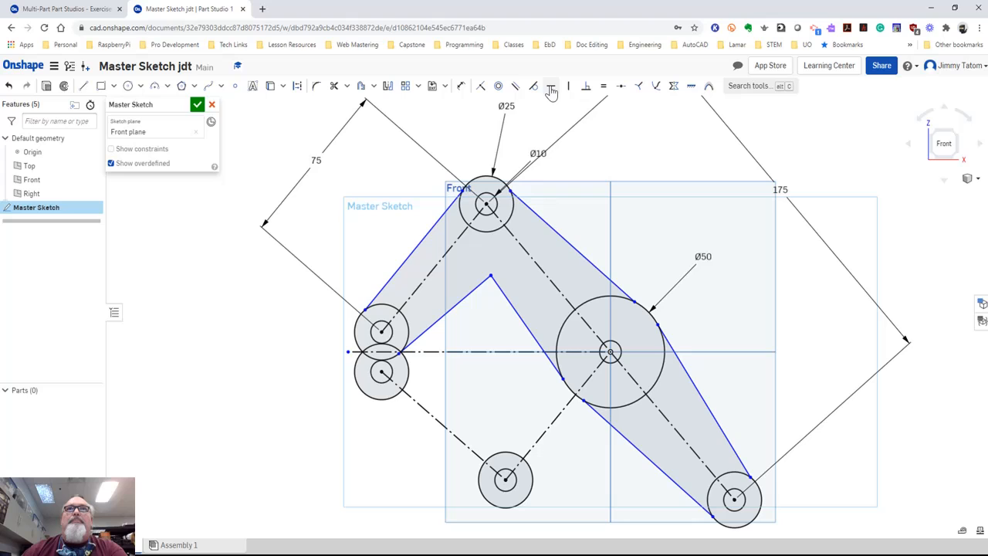
# - Make the outer line along the 75 mm segment tangent to the outer circles at both of its ends
pyautogui.click(396, 276)
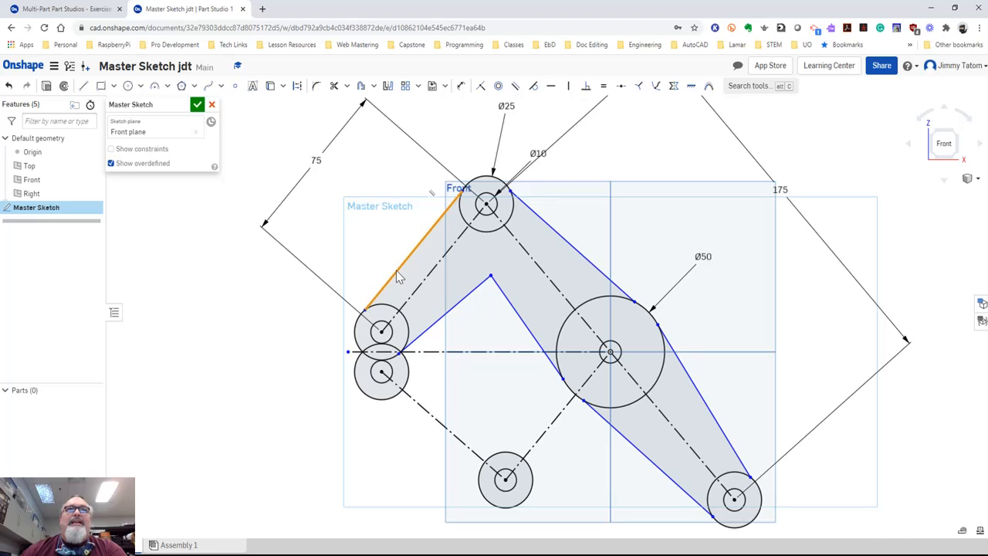
pyautogui.click(357, 327)
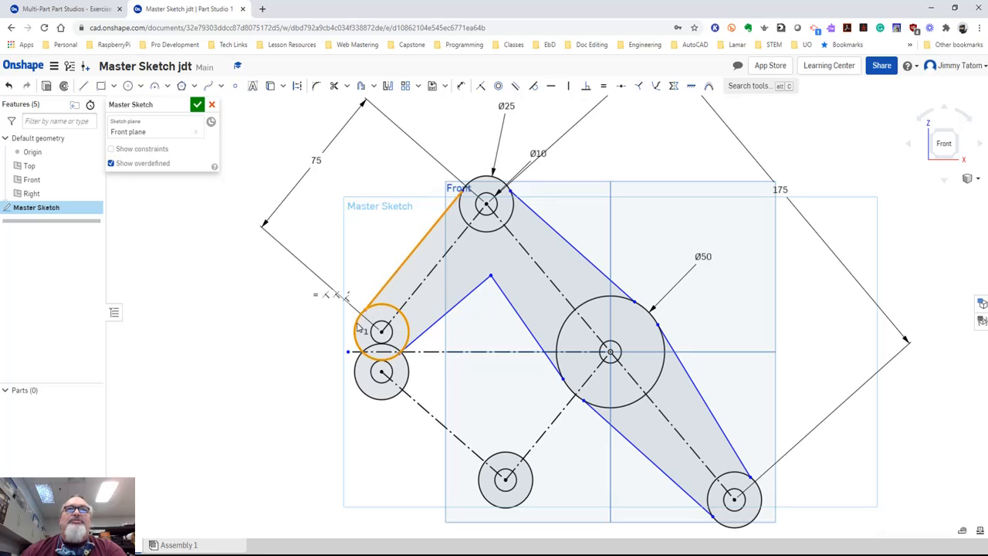
pyautogui.click(533, 85)
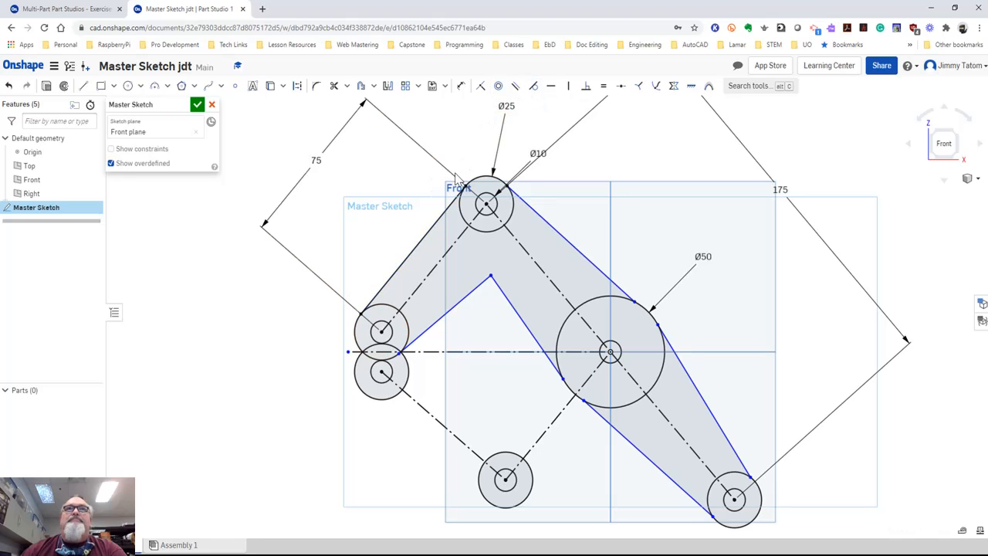
pyautogui.click(439, 218)
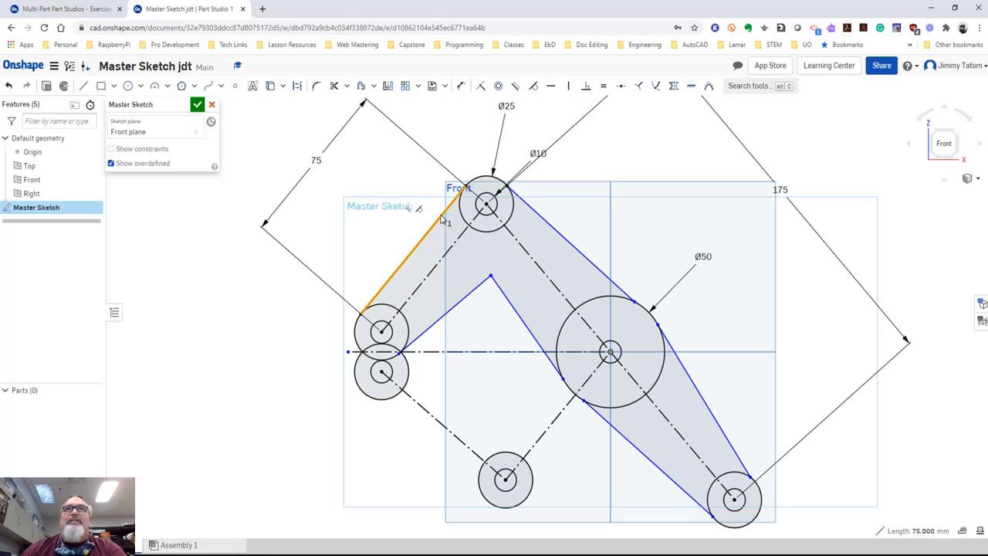
pyautogui.click(461, 207)
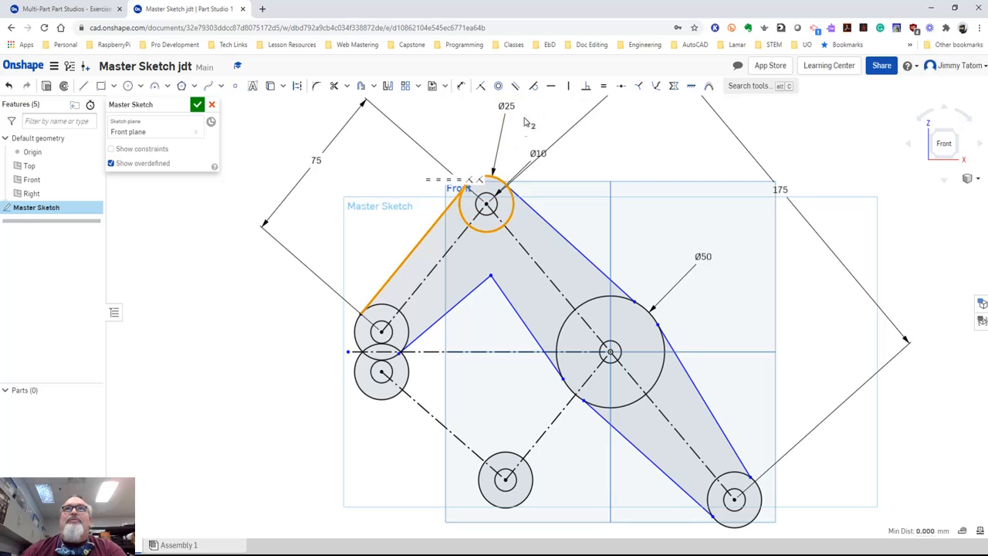
pyautogui.click(534, 88)
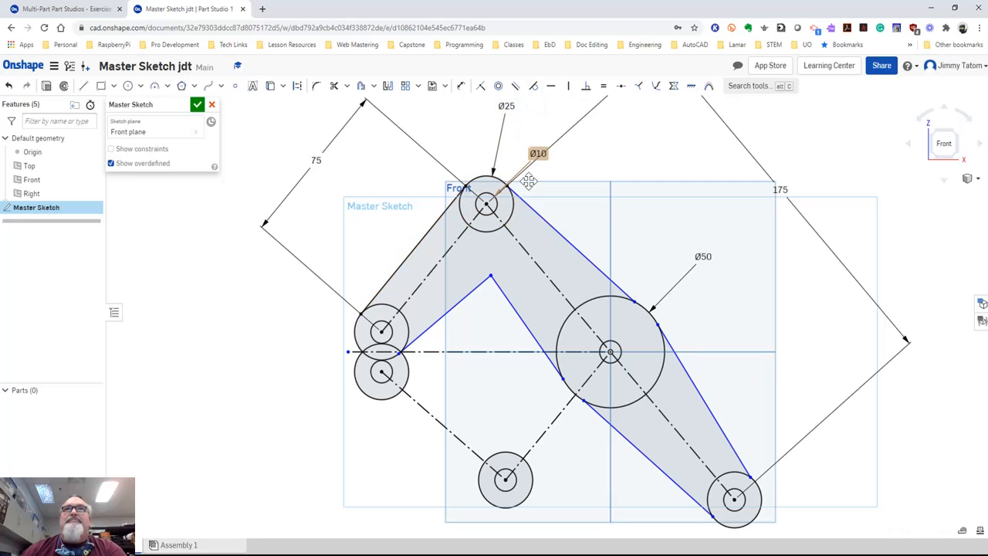
# - Try to make the outer line between the top circle and the 50 mm circle tangent to both, and undo both constraints
pyautogui.click(540, 216)
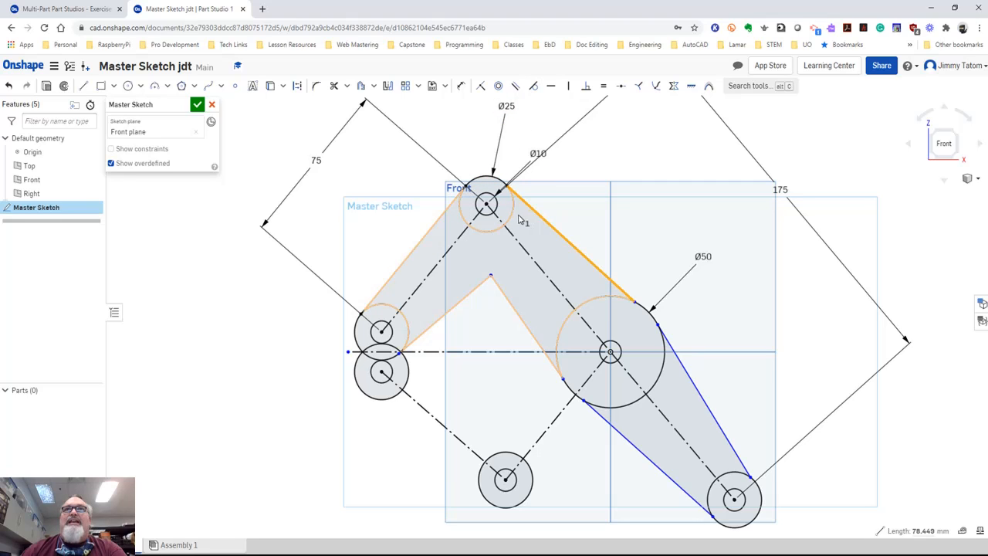
pyautogui.click(511, 220)
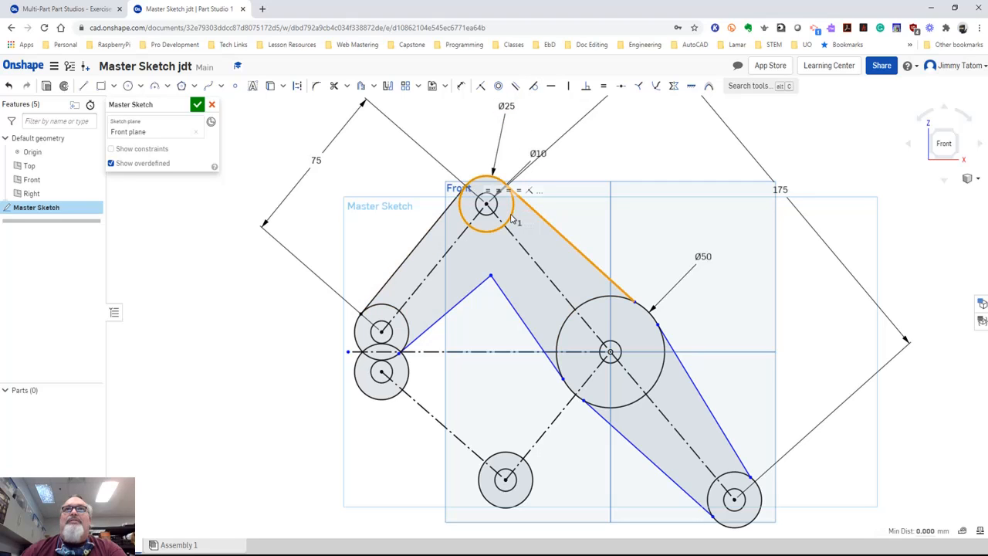
pyautogui.click(534, 88)
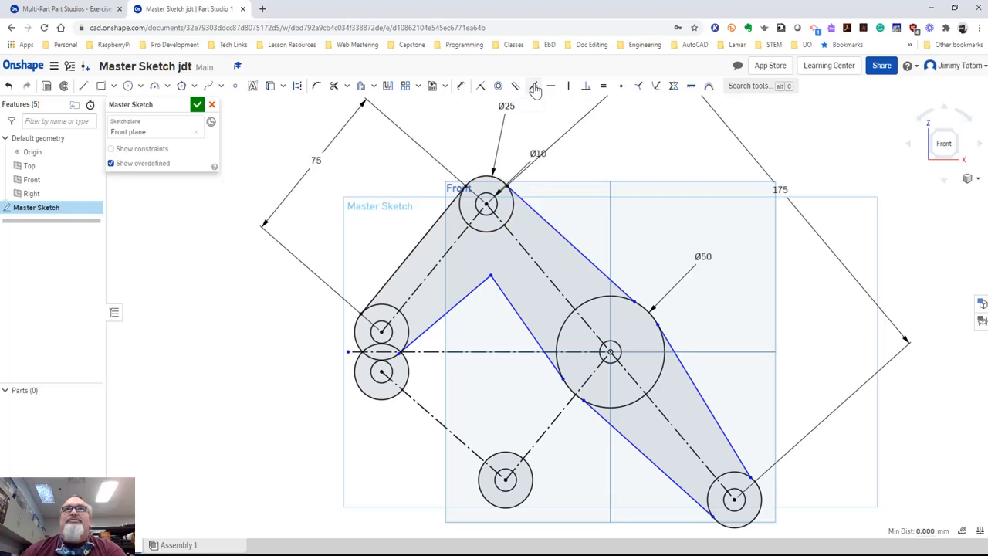
pyautogui.click(574, 262)
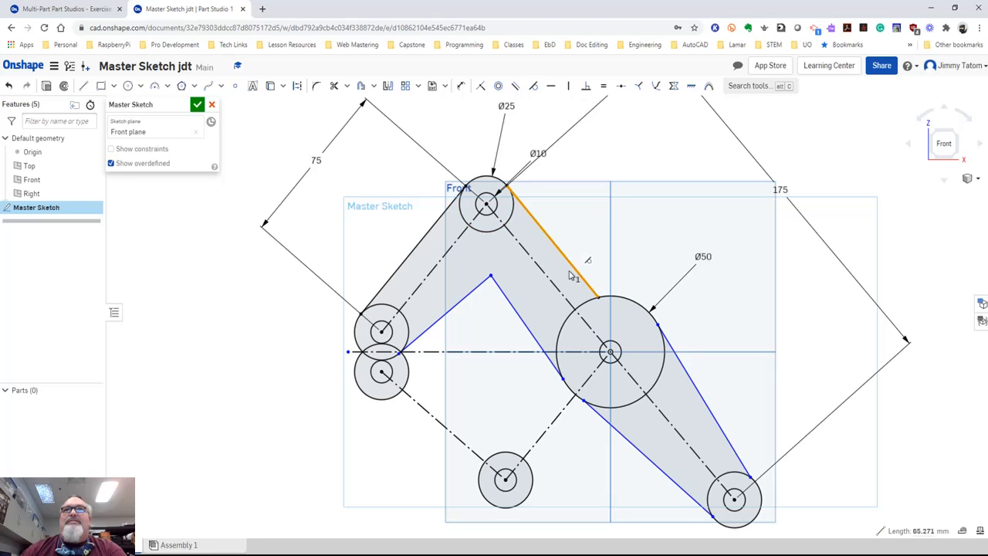
pyautogui.click(635, 306)
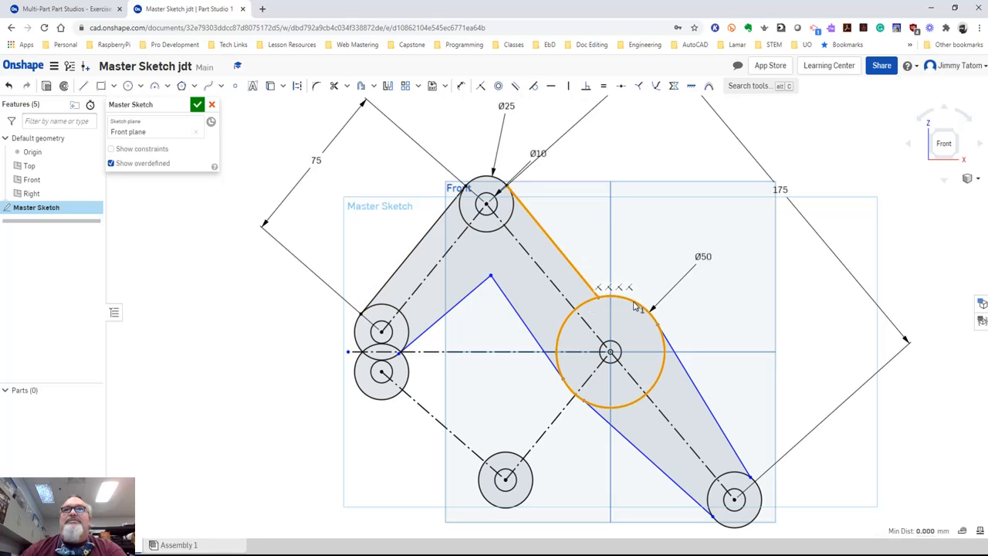
pyautogui.click(532, 87)
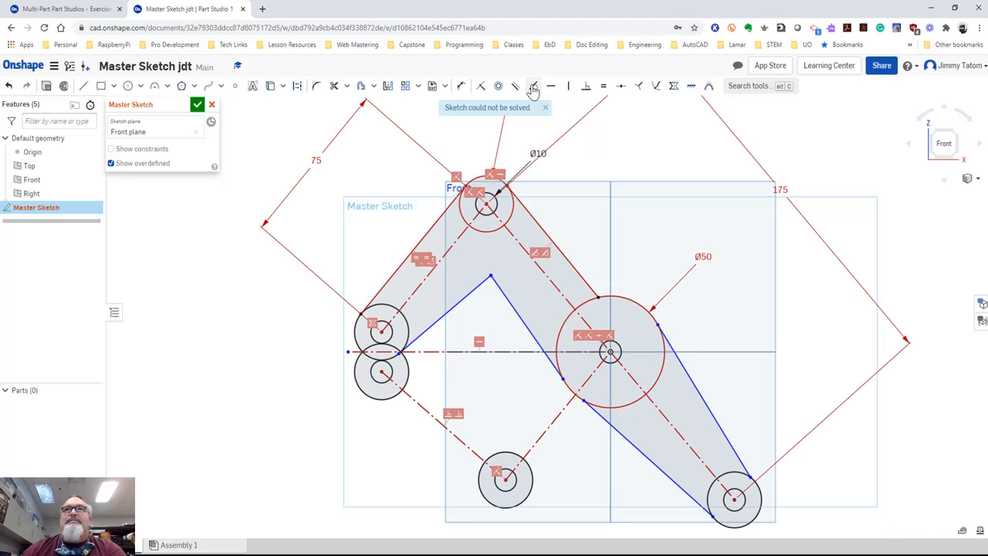
pyautogui.click(9, 86)
pyautogui.click(9, 86)
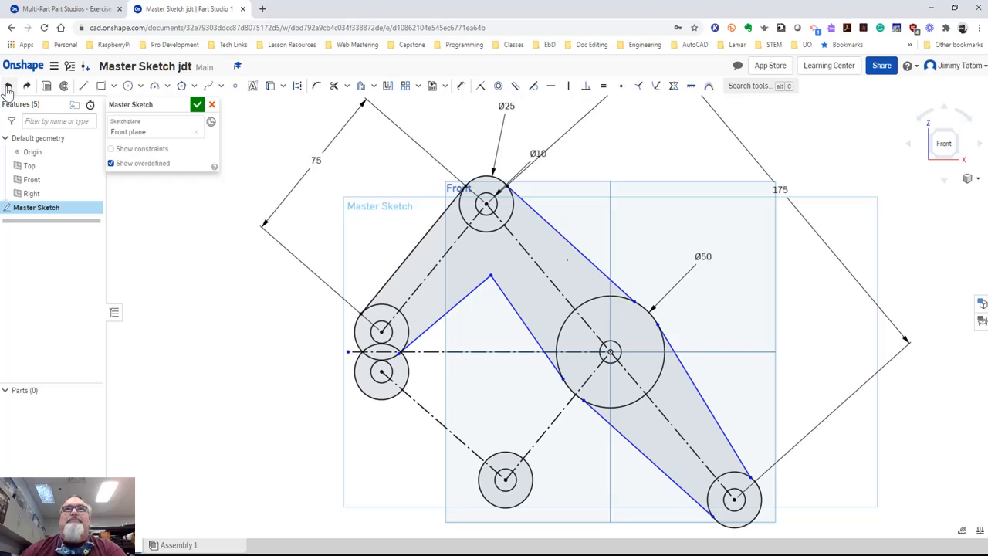
# - Make the outer line from the top circle tangent to the 50 mm circle around the origin
pyautogui.click(584, 258)
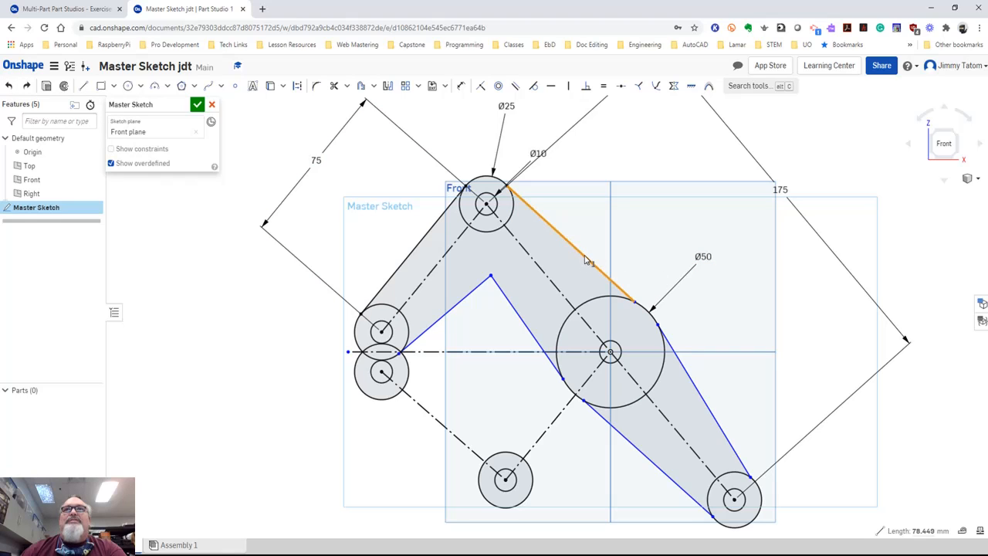
pyautogui.click(615, 301)
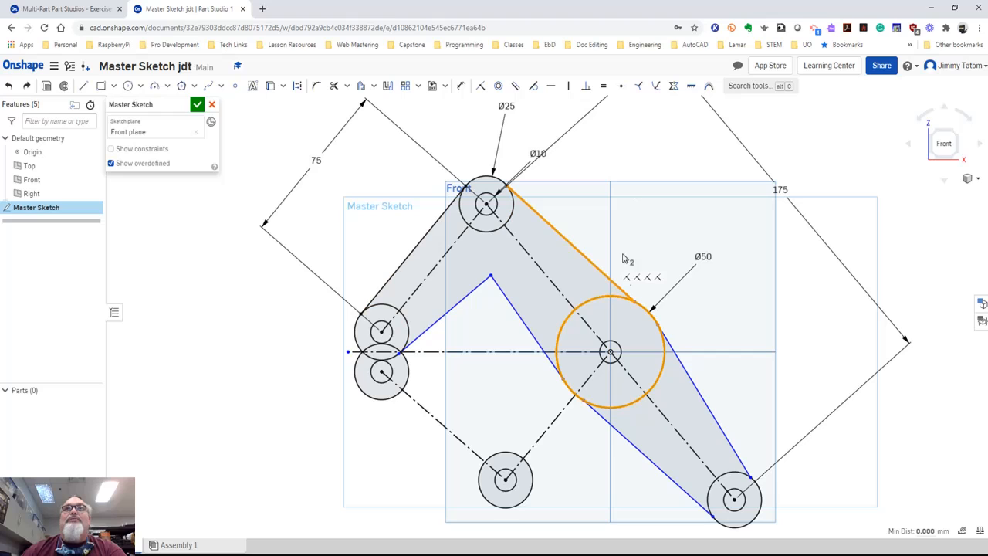
pyautogui.click(533, 86)
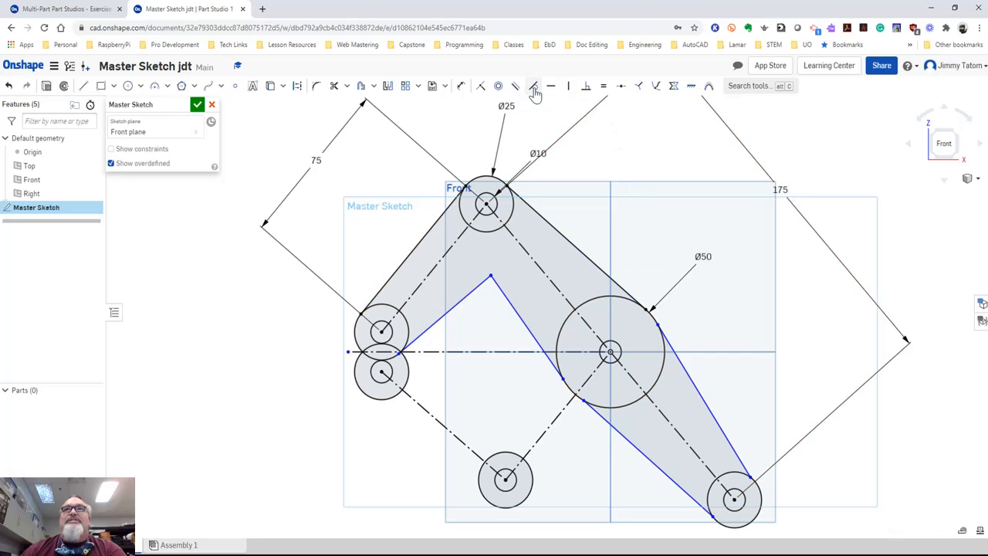
# - Try to make the same outer line tangent to the top 25 mm circle, and dismiss the notification
pyautogui.click(525, 203)
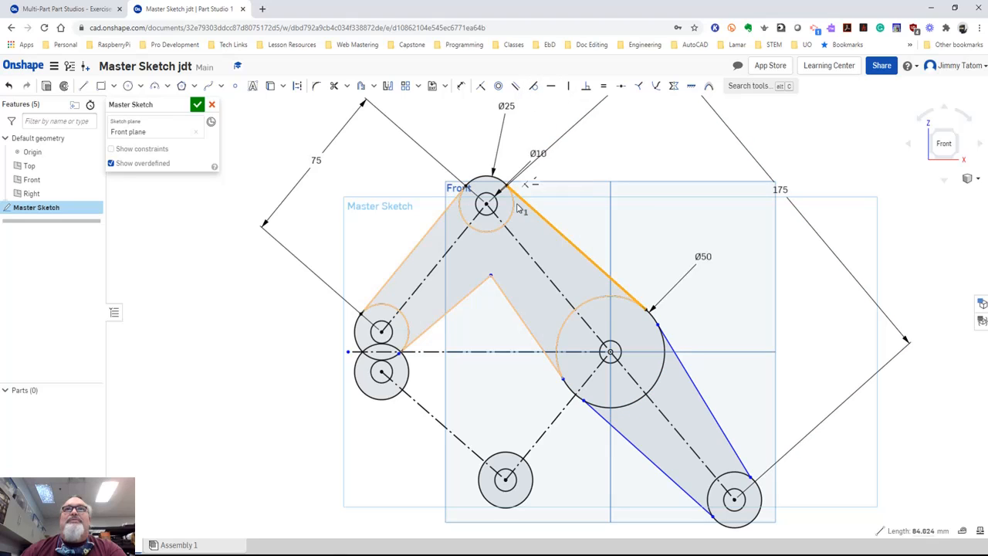
pyautogui.click(512, 211)
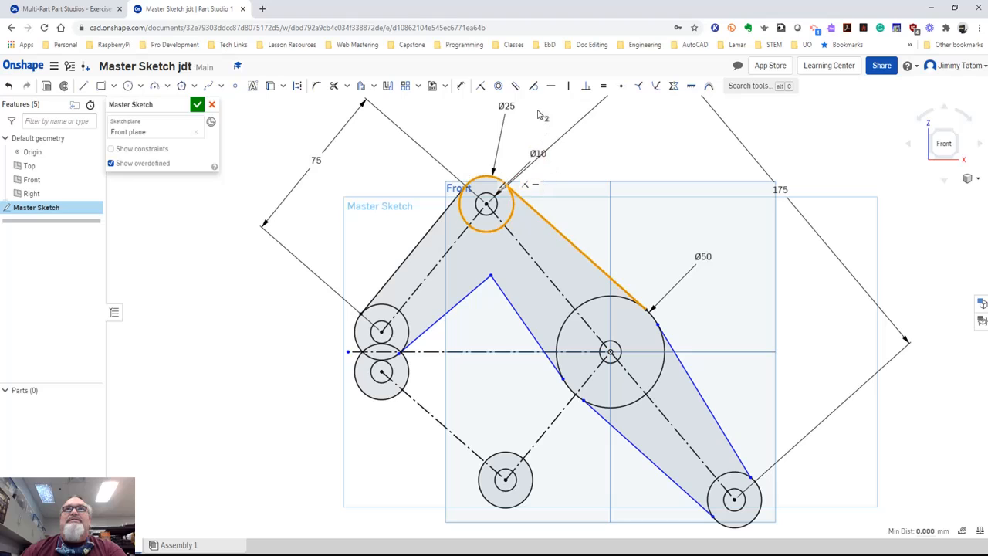
pyautogui.click(533, 86)
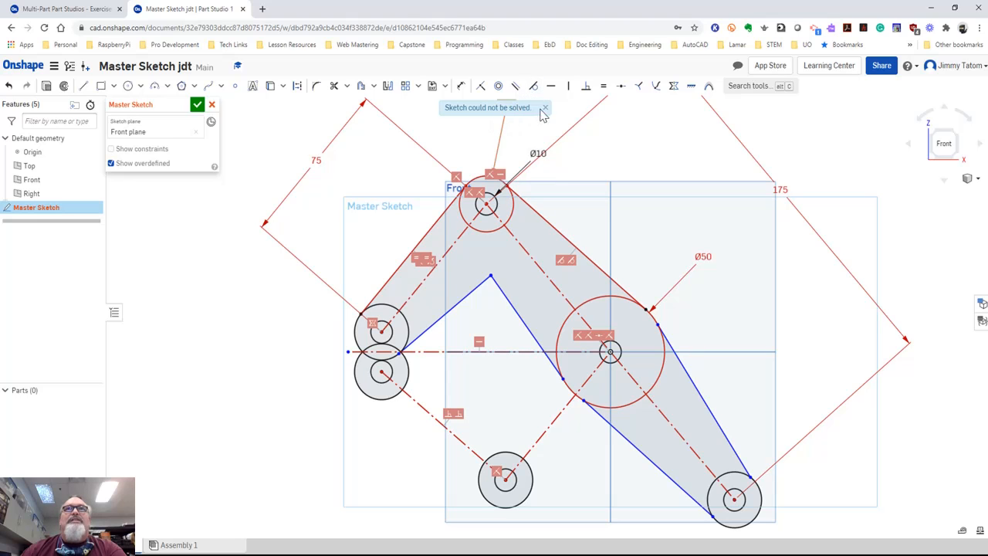
pyautogui.click(546, 108)
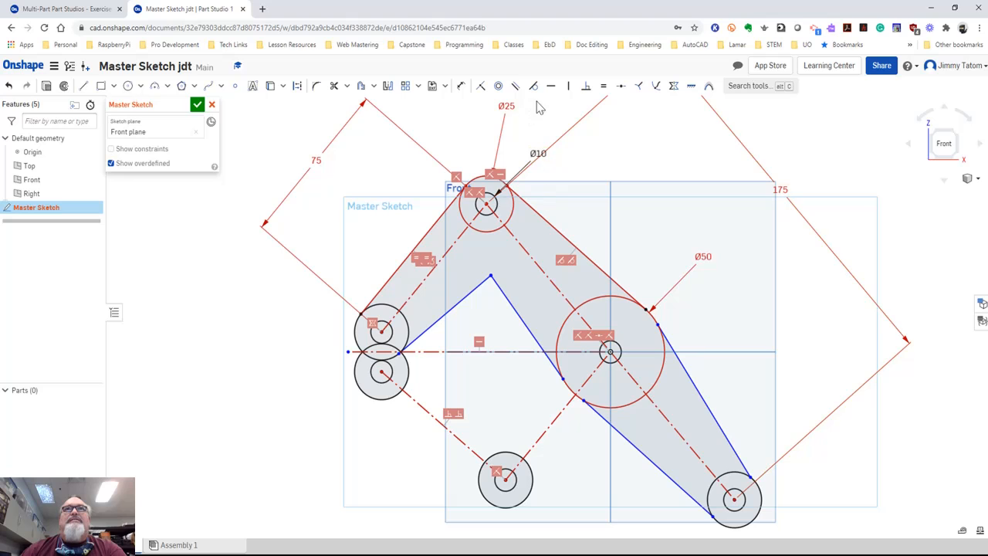
# - Undo the last tangent constraint between the outer line and the top 25 mm circle
pyautogui.click(9, 86)
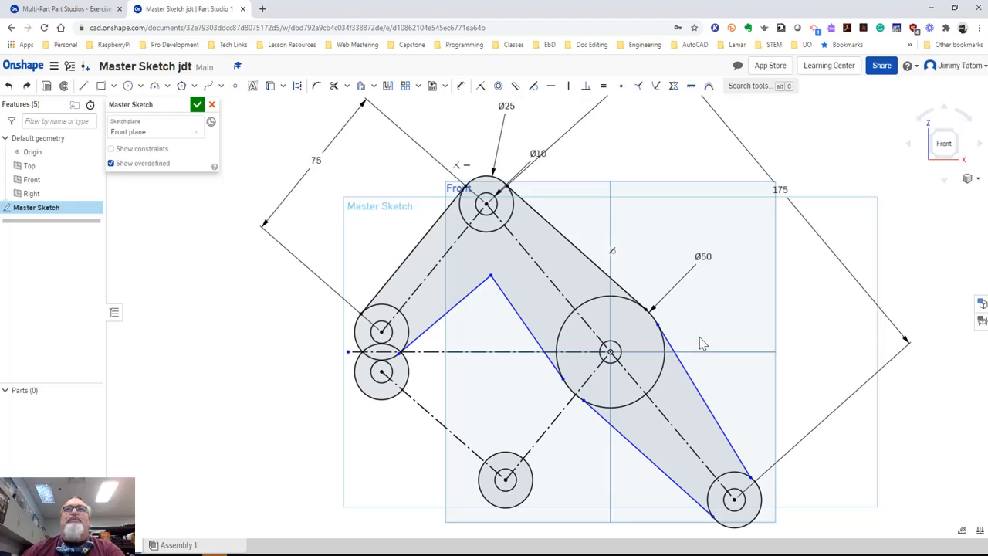
# - Make the upper outer line from the 50 mm circle to the Large Arm's lower end circle tangent to both circles
pyautogui.click(708, 411)
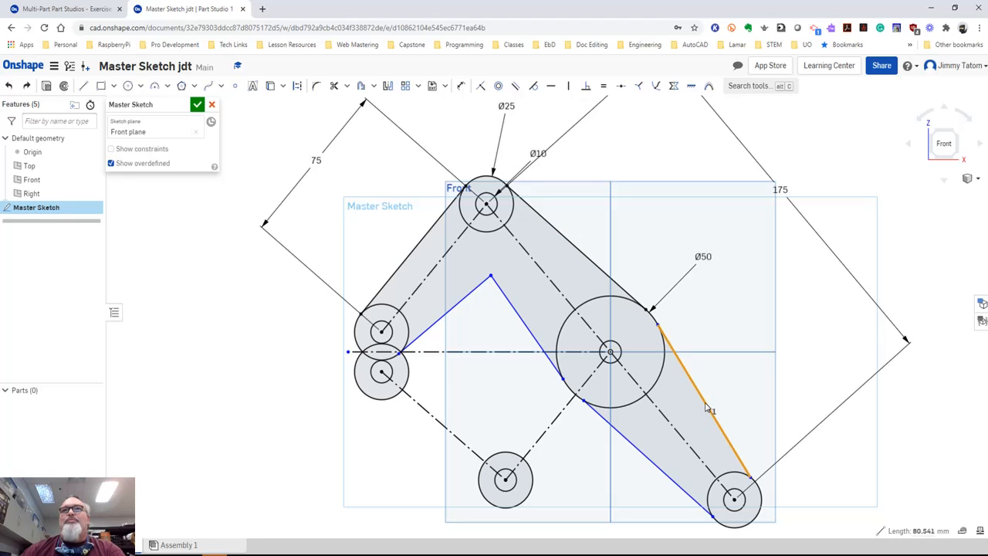
pyautogui.click(660, 378)
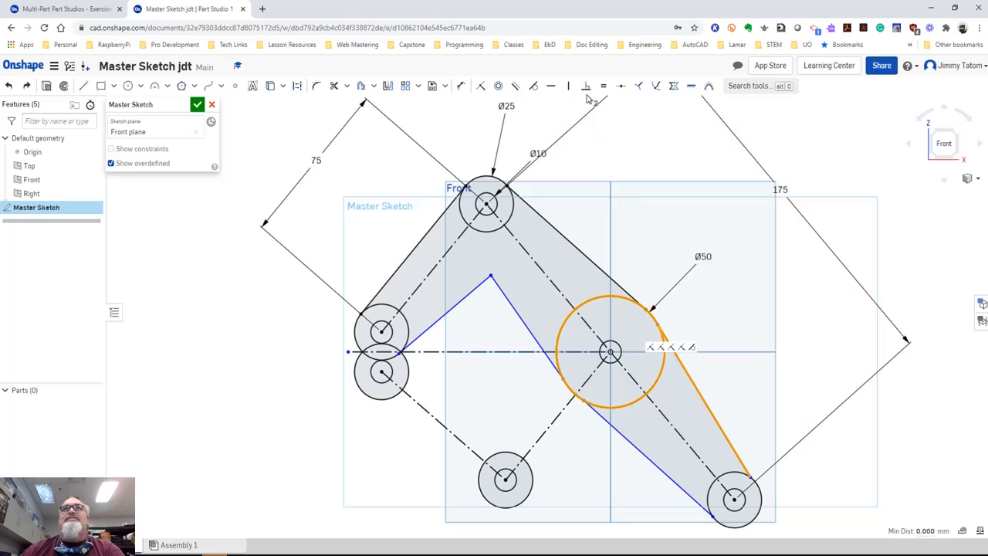
pyautogui.click(532, 88)
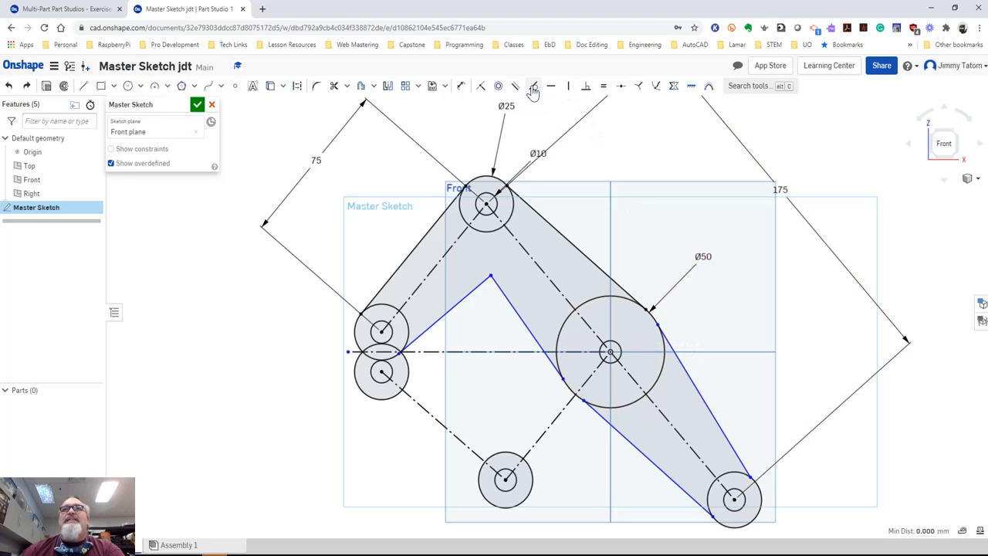
pyautogui.click(716, 420)
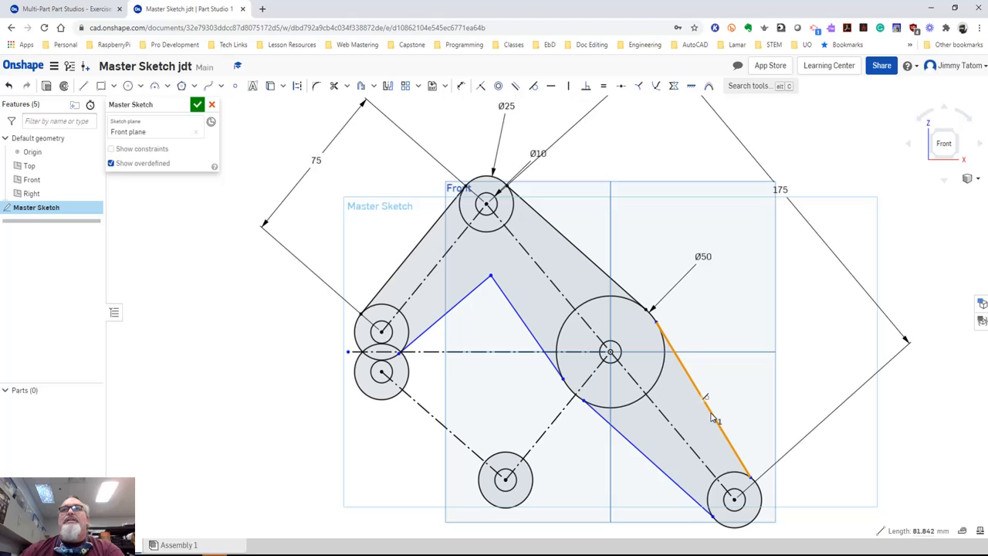
pyautogui.click(731, 478)
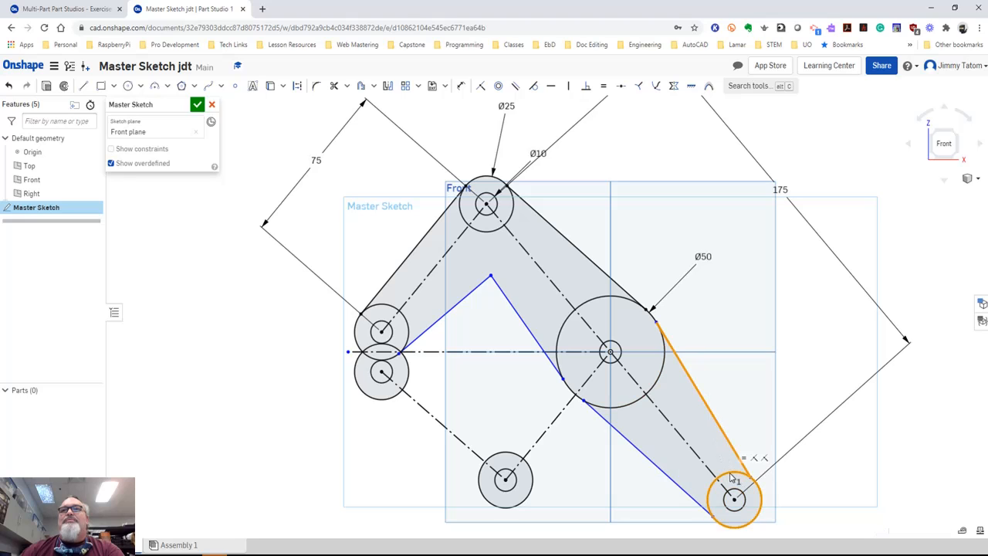
pyautogui.click(532, 88)
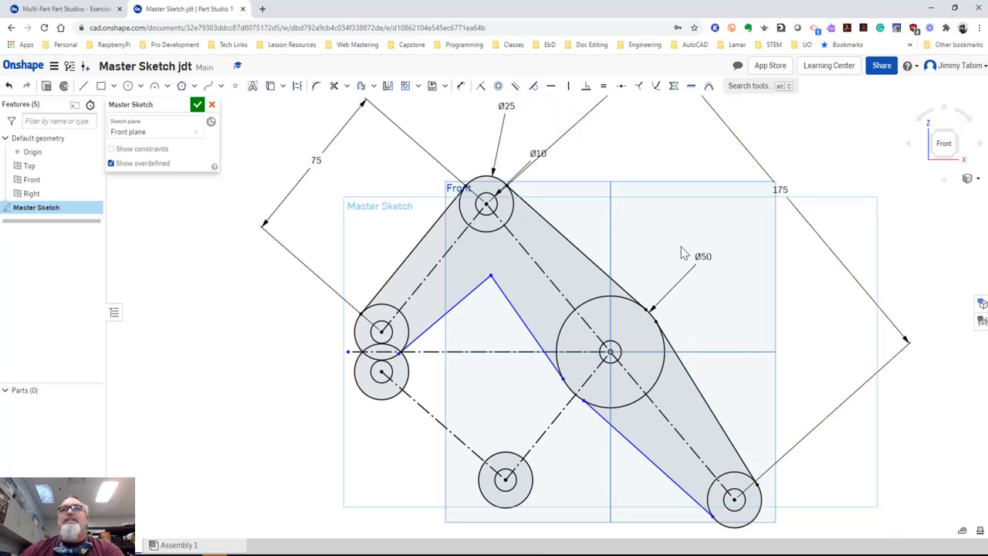
# - Make the lower outer line between the Large Arm's lower end circle and the 50 mm circle tangent to both circles
pyautogui.click(655, 469)
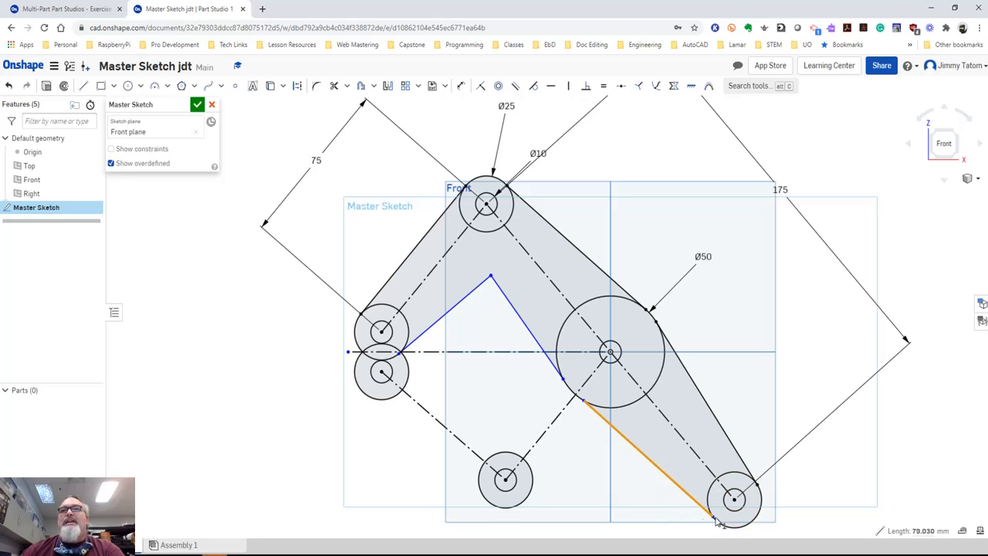
pyautogui.click(736, 528)
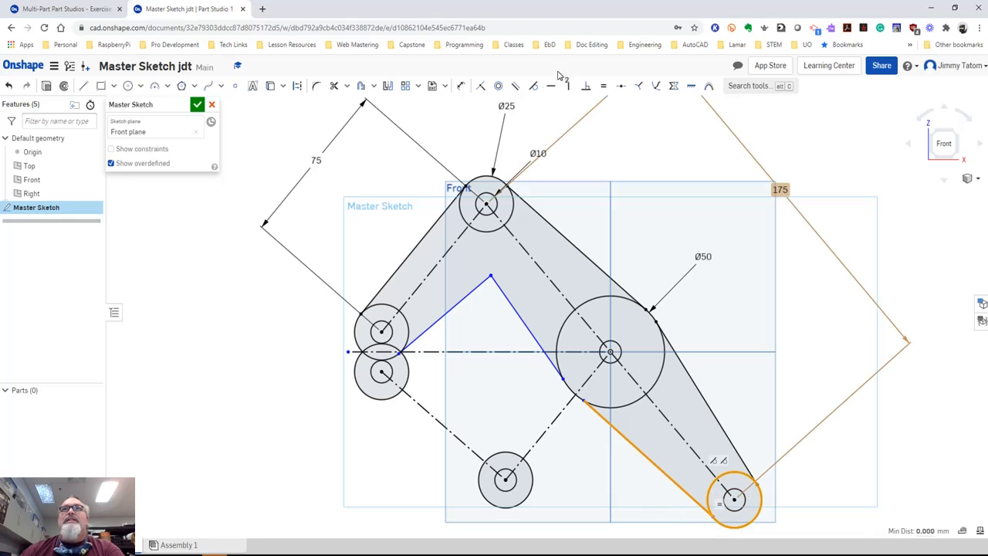
pyautogui.click(532, 86)
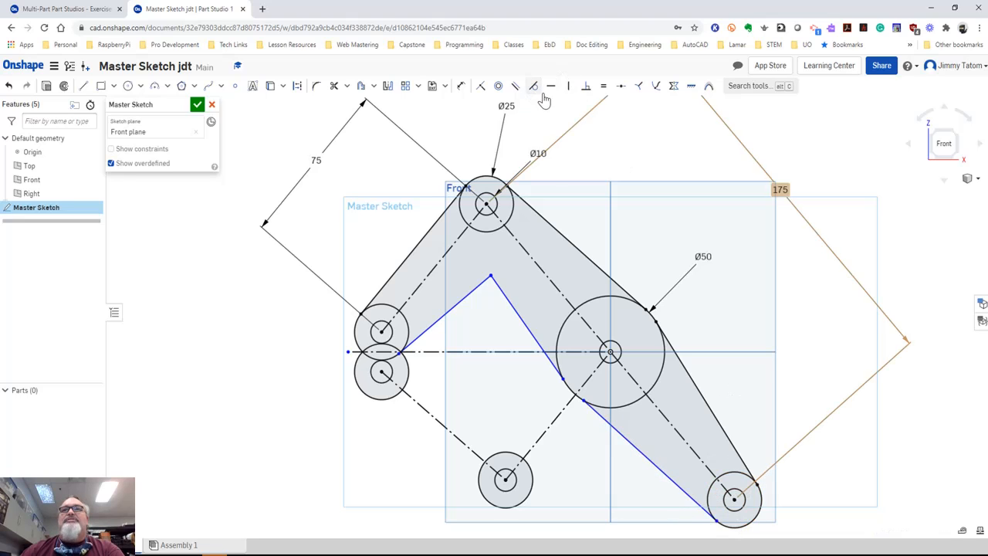
pyautogui.click(643, 459)
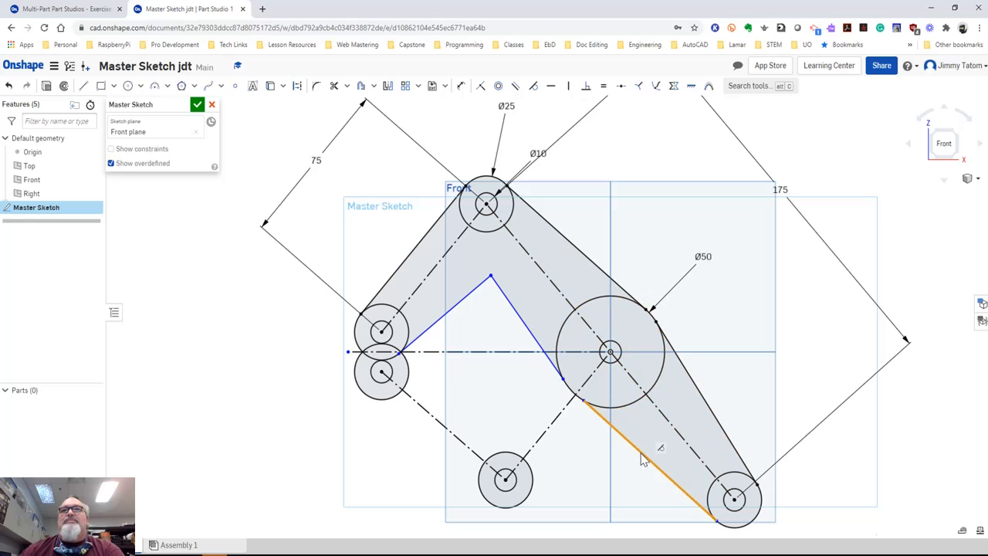
pyautogui.click(606, 406)
pyautogui.click(532, 86)
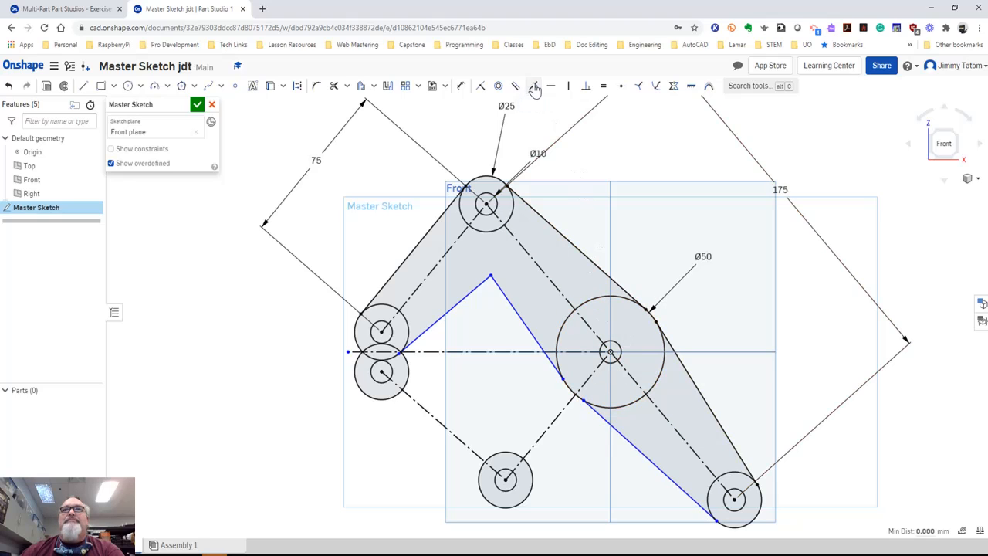
# - Make the two inner lines of the Large Arm tangent, one to the 50 mm circle, the other to the 75 mm segment's end circle
pyautogui.click(525, 327)
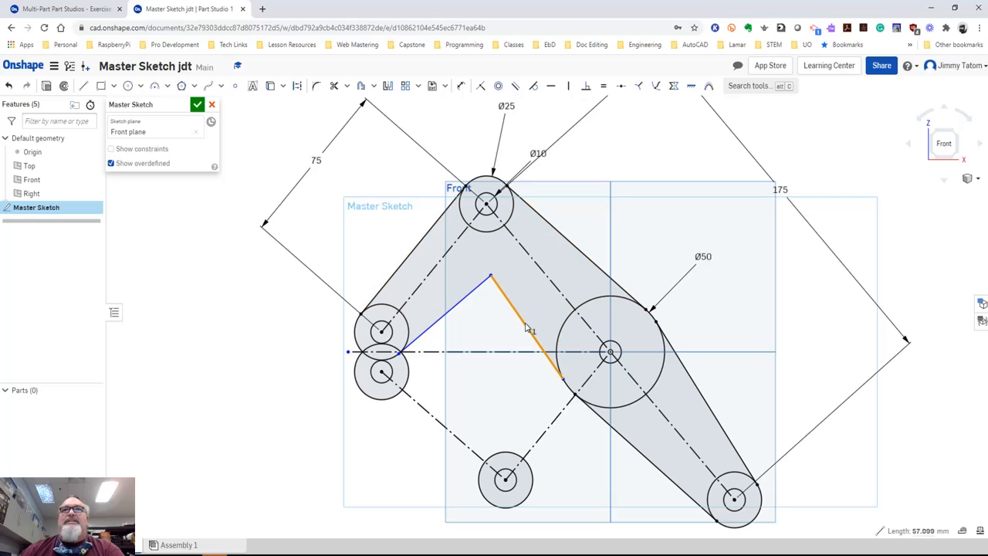
pyautogui.click(556, 352)
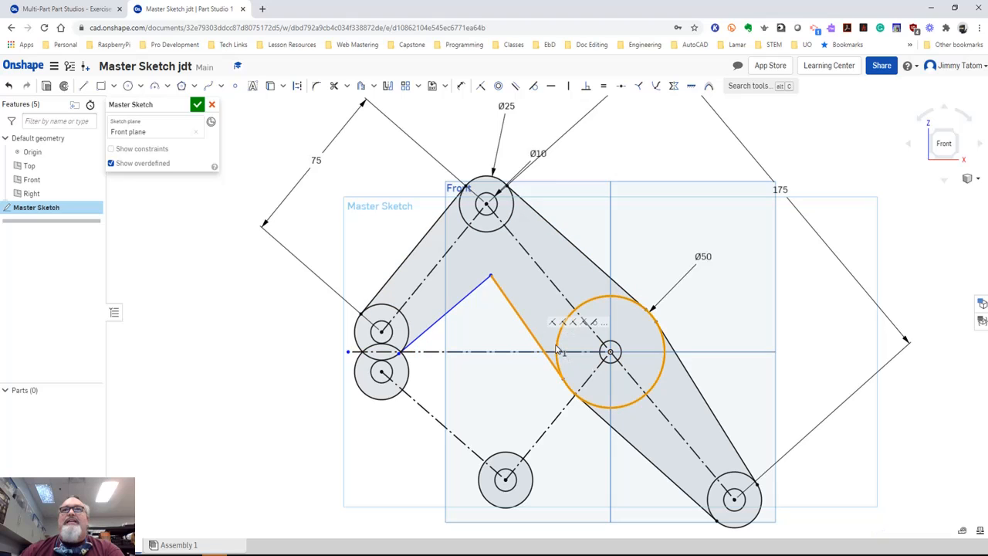
pyautogui.click(533, 86)
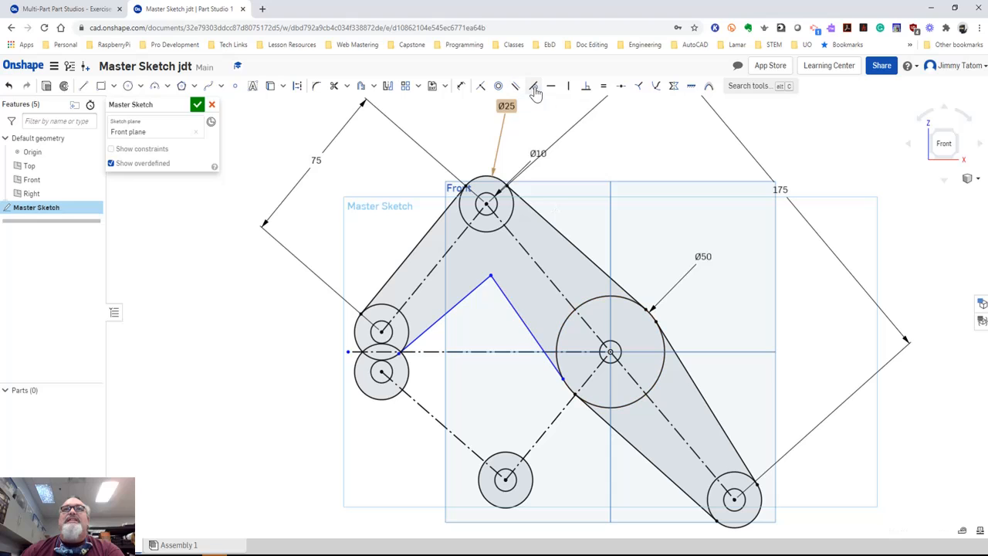
pyautogui.click(451, 309)
pyautogui.click(388, 357)
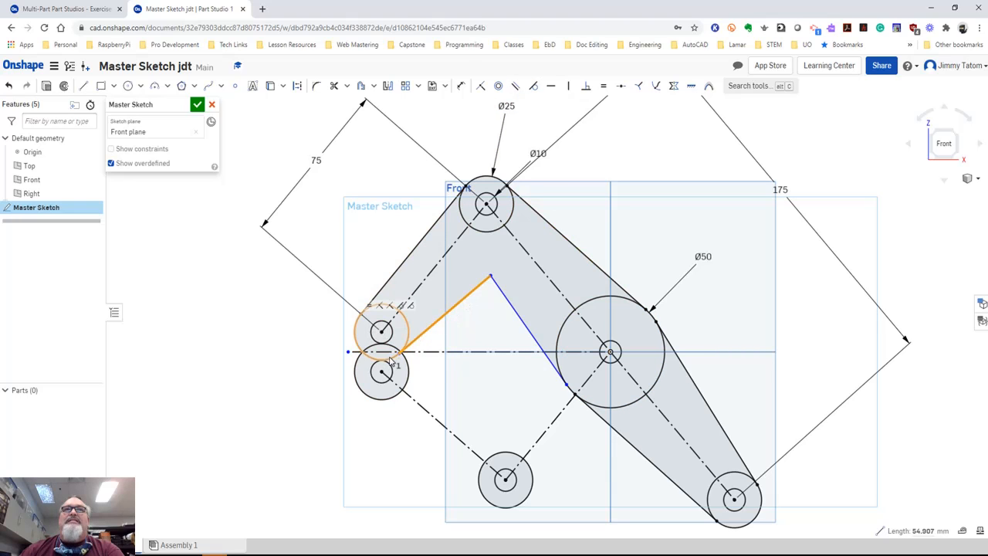
pyautogui.click(533, 87)
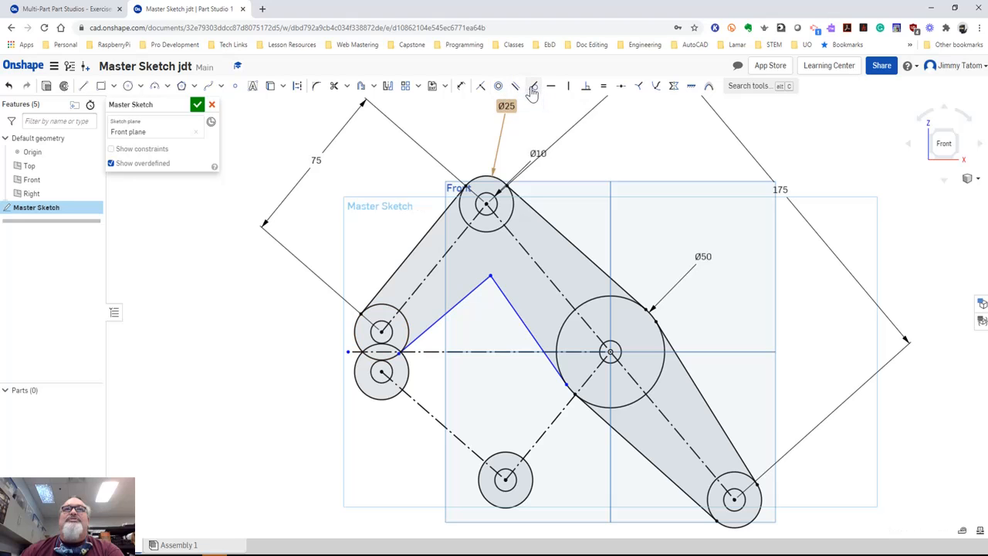
# - Advance the exercise in the course tab to slide 6, read its constraint instructions, and return to the Master Sketch
pyautogui.click(90, 10)
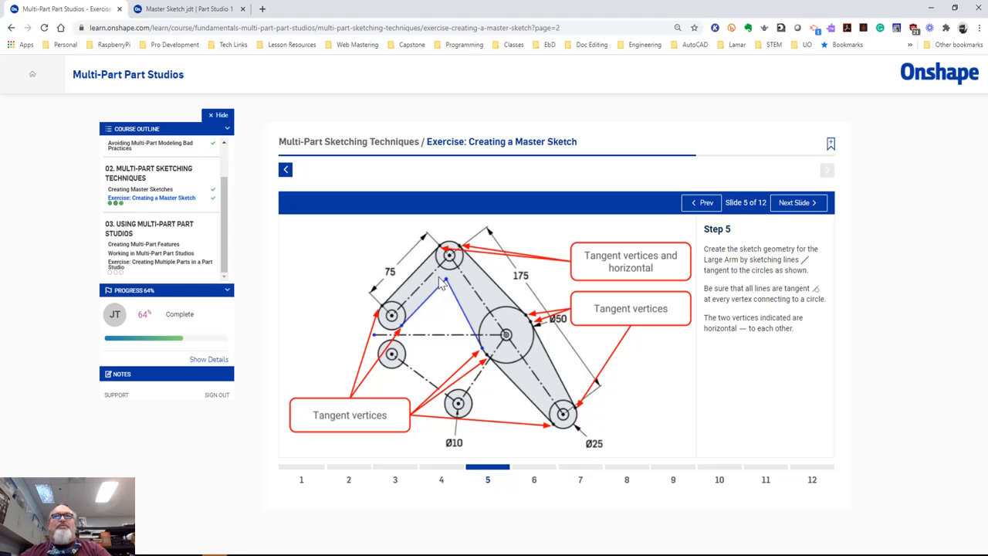
pyautogui.click(802, 203)
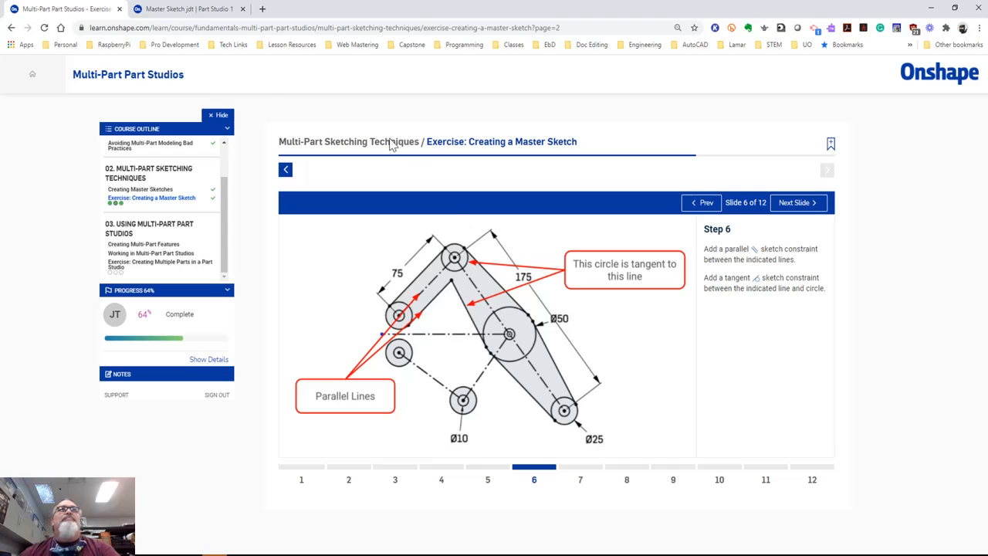
pyautogui.click(175, 11)
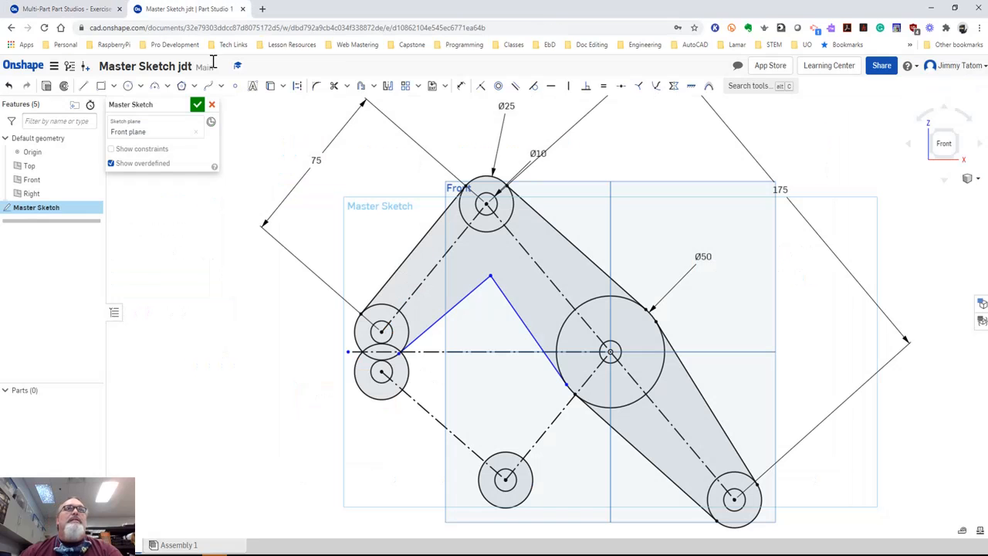
# - Make the short inner line of the Large Arm parallel to the 75 mm construction centerline
pyautogui.click(444, 322)
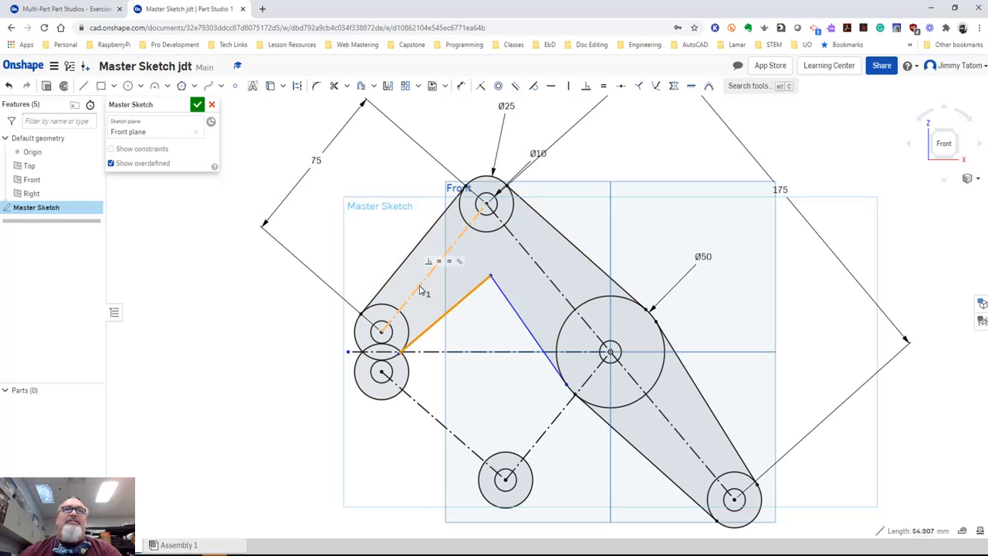
pyautogui.click(421, 288)
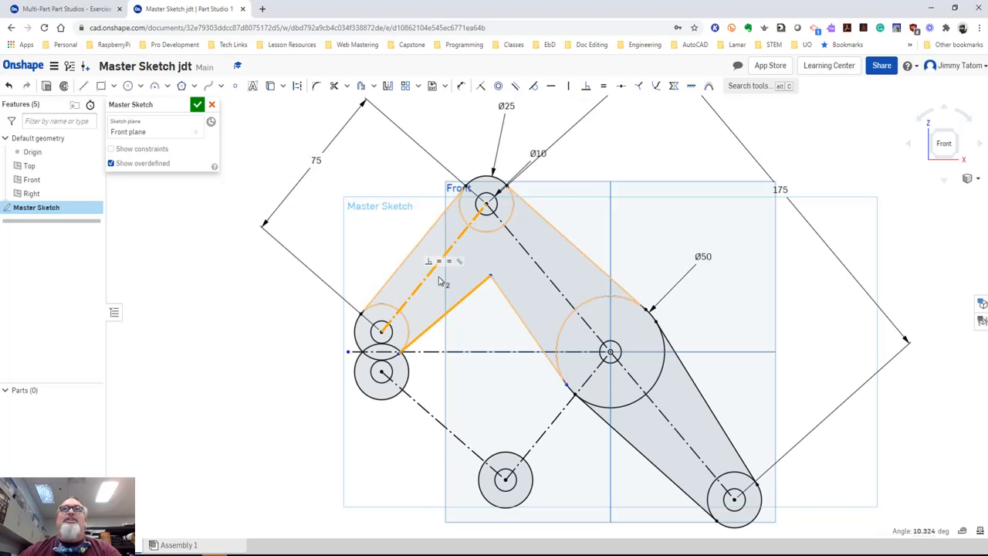
pyautogui.click(517, 91)
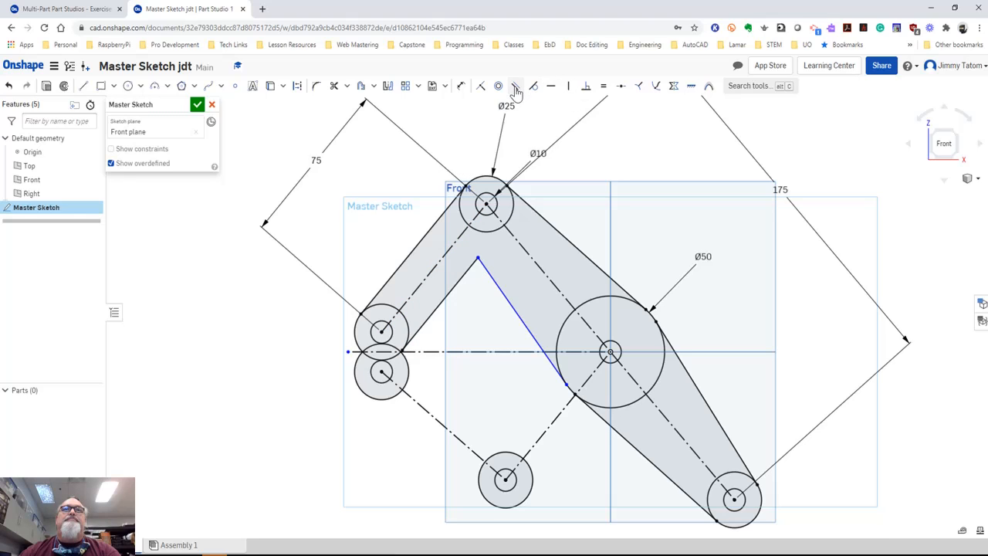
# - Make the inner line running to the 50 mm circle tangent to the top 25 mm circle
pyautogui.click(511, 305)
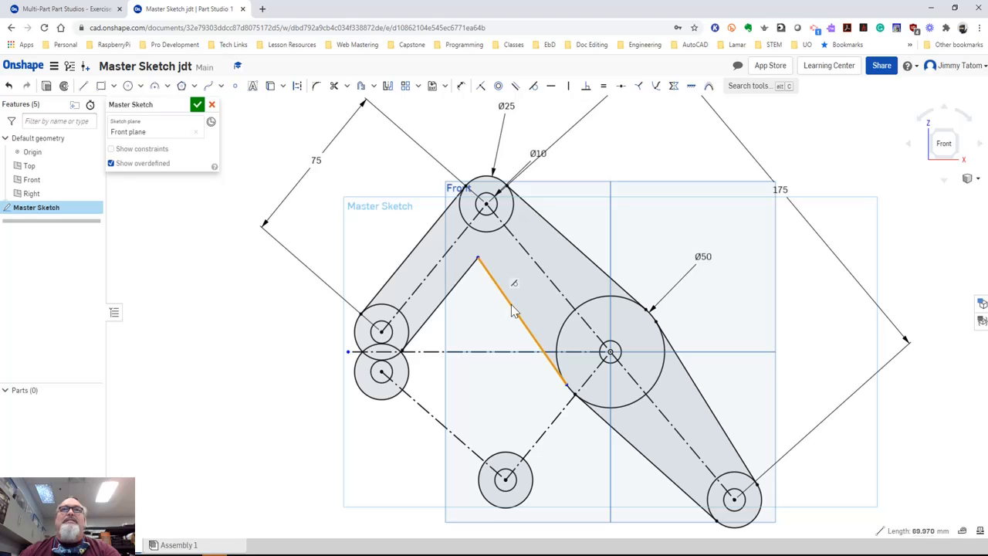
pyautogui.click(492, 235)
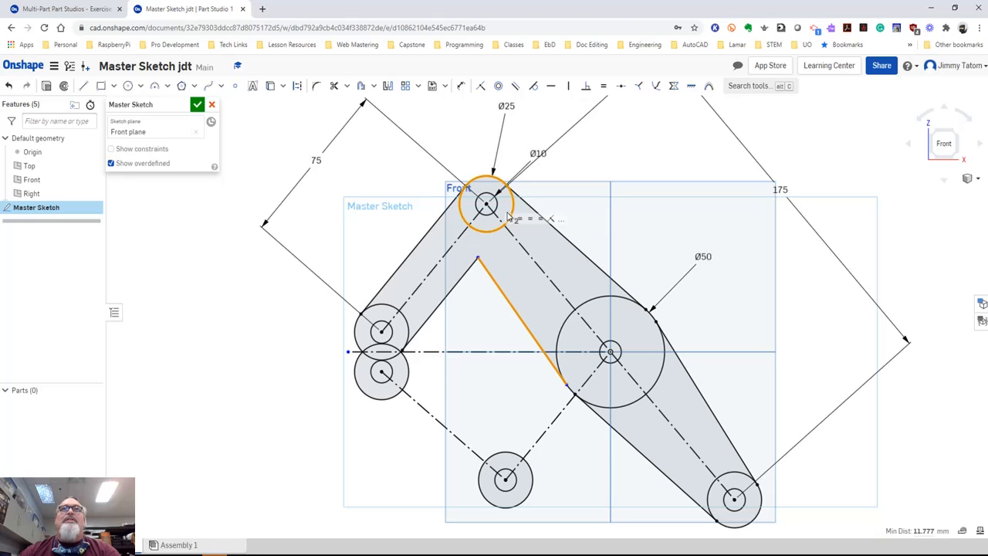
pyautogui.click(533, 86)
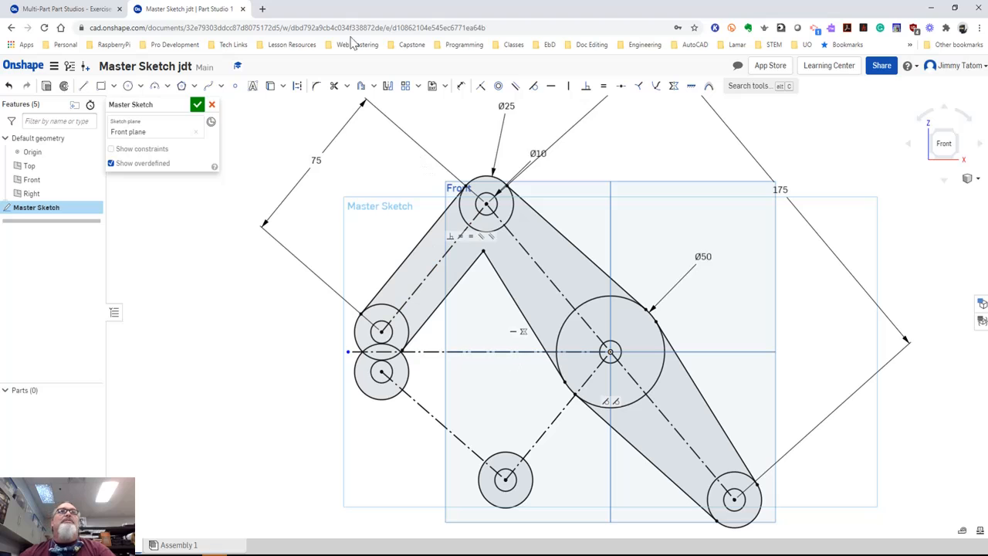
# - Advance the exercise in the course tab to slide 7, examine the Small Arm geometry, and return to the Master Sketch
pyautogui.click(70, 11)
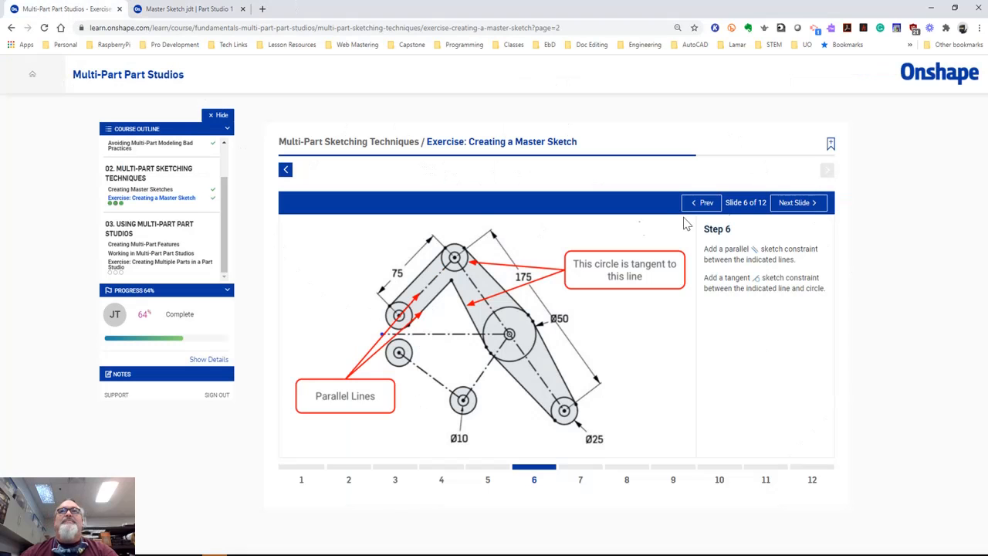
pyautogui.click(803, 206)
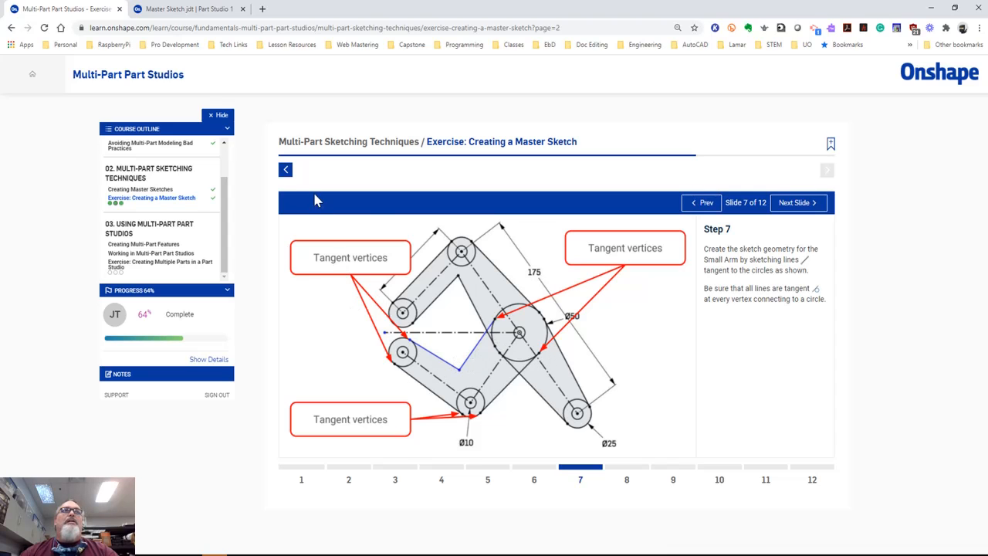
pyautogui.click(193, 8)
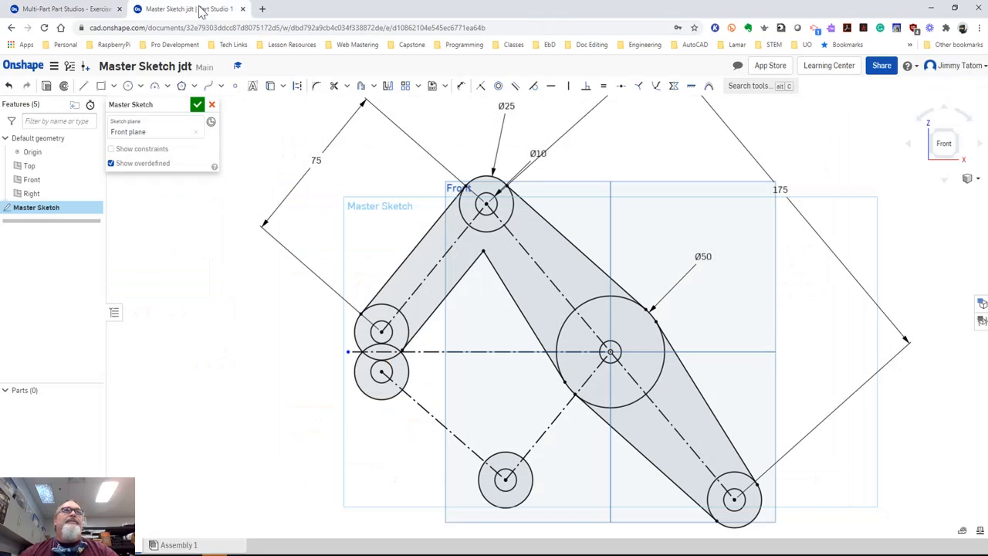
# - Sketch the Small Arm's two outer lines, each about 71 mm long, from the 50 mm circle to the bottom-middle 25 mm circle and from there to the lower-left one
pyautogui.click(83, 85)
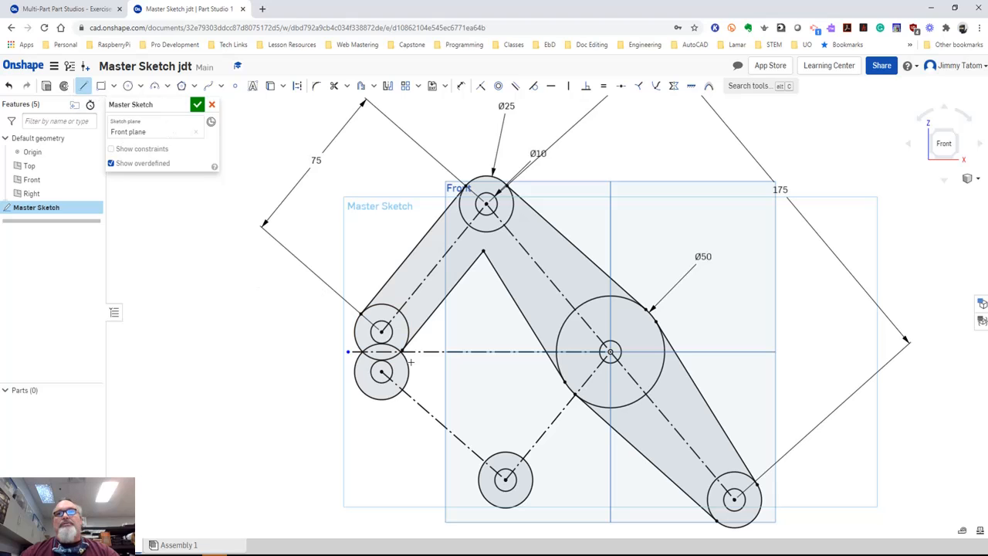
pyautogui.click(640, 398)
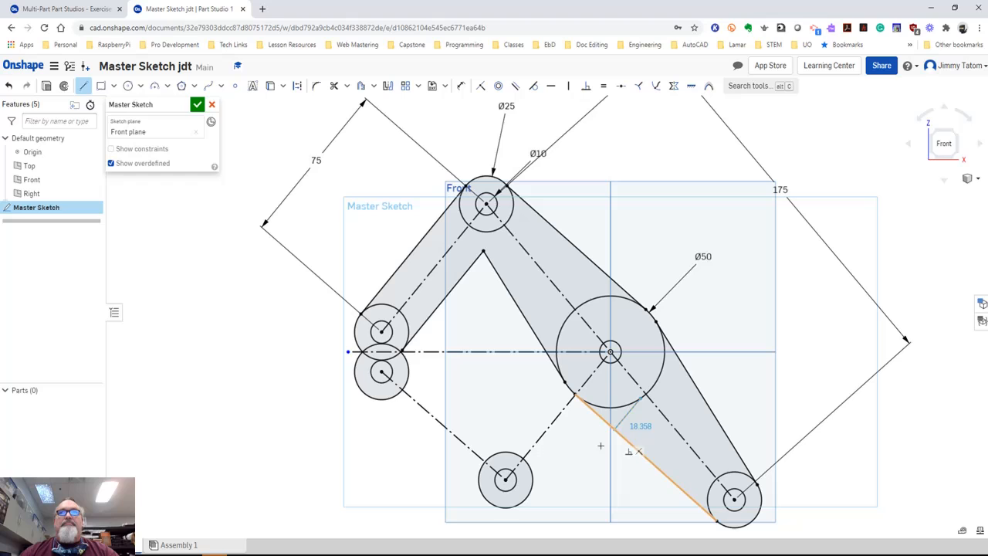
pyautogui.click(525, 500)
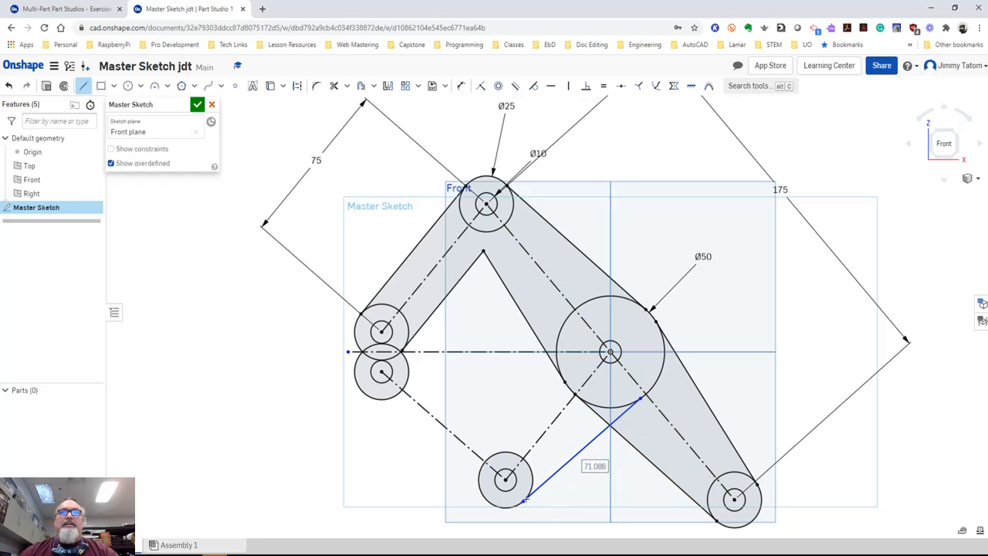
pyautogui.click(479, 484)
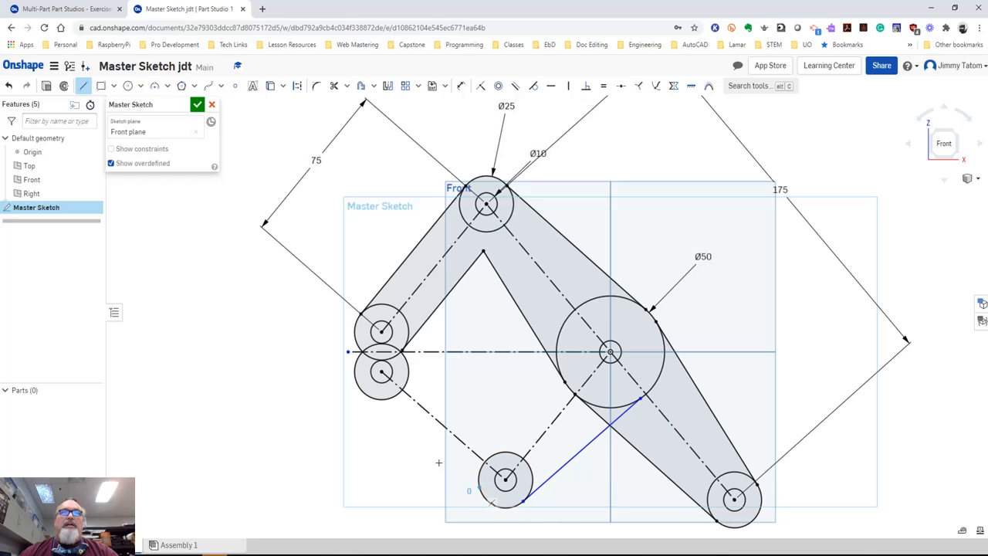
pyautogui.click(360, 390)
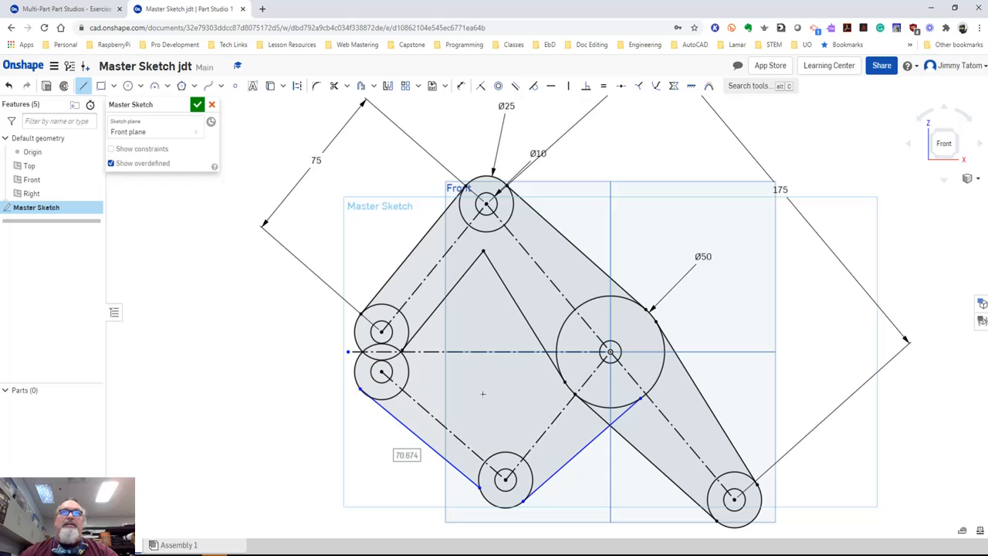
# - Sketch the Small Arm's two connected inner lines, about 51 mm from the lower-left 25 mm circle and about 59 mm on to the 50 mm circle
pyautogui.click(402, 353)
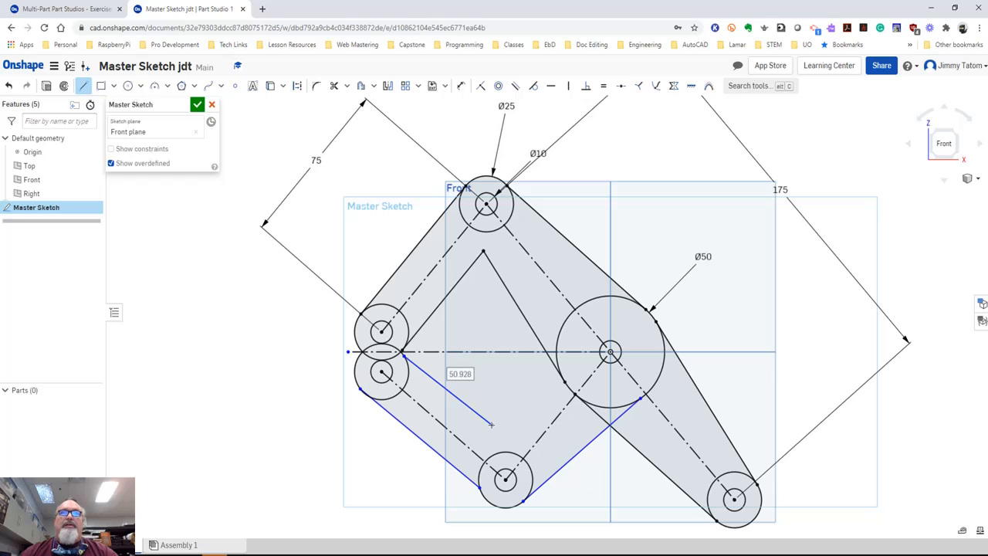
pyautogui.click(490, 424)
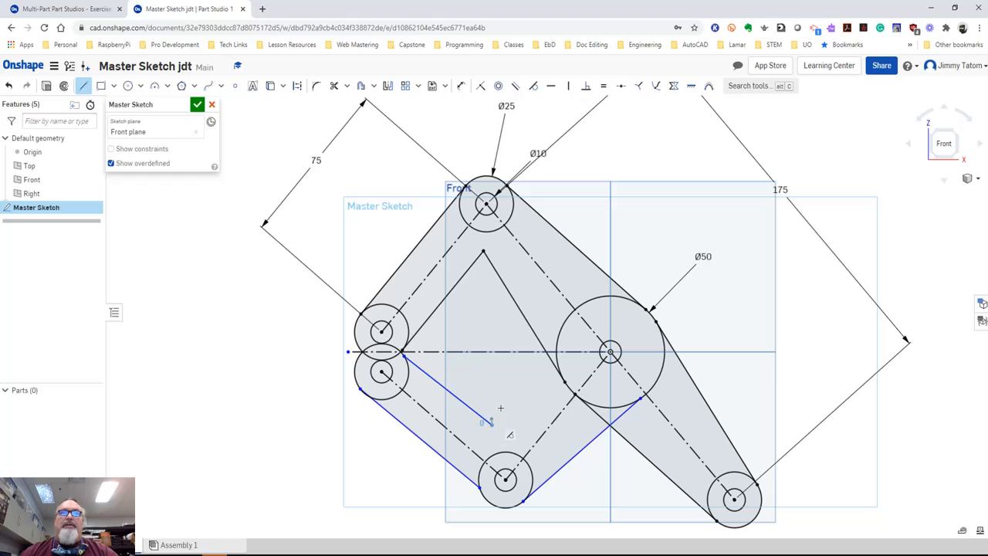
pyautogui.click(565, 318)
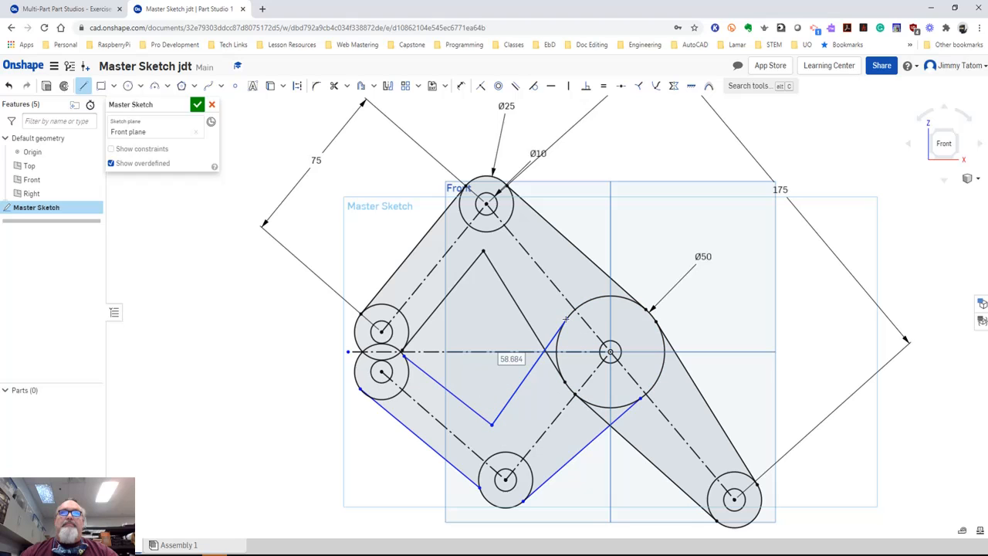
# - Recheck slide 7 in the course tab, return to the Master Sketch, and make the Small Arm's longer inner line tangent to the 50 mm circle
pyautogui.click(78, 13)
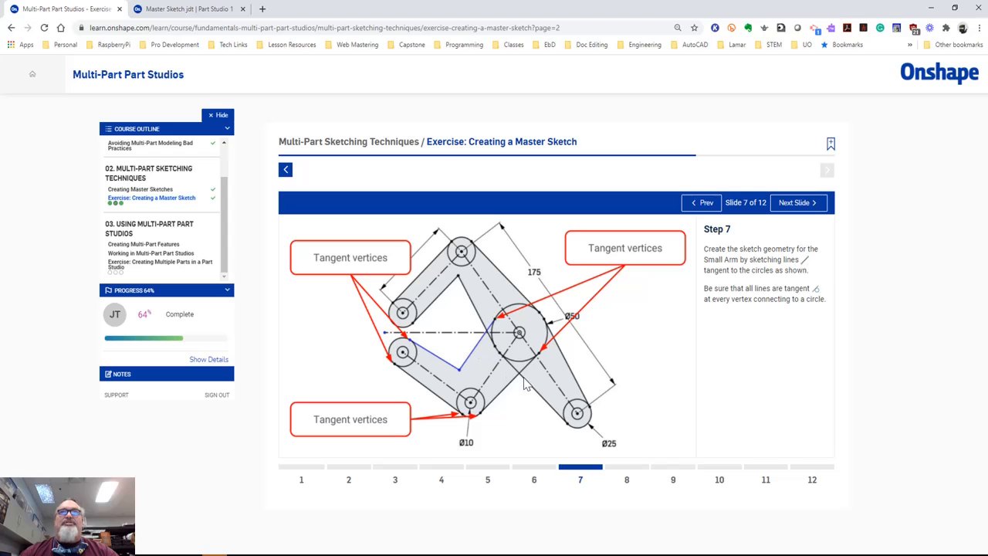
pyautogui.click(195, 11)
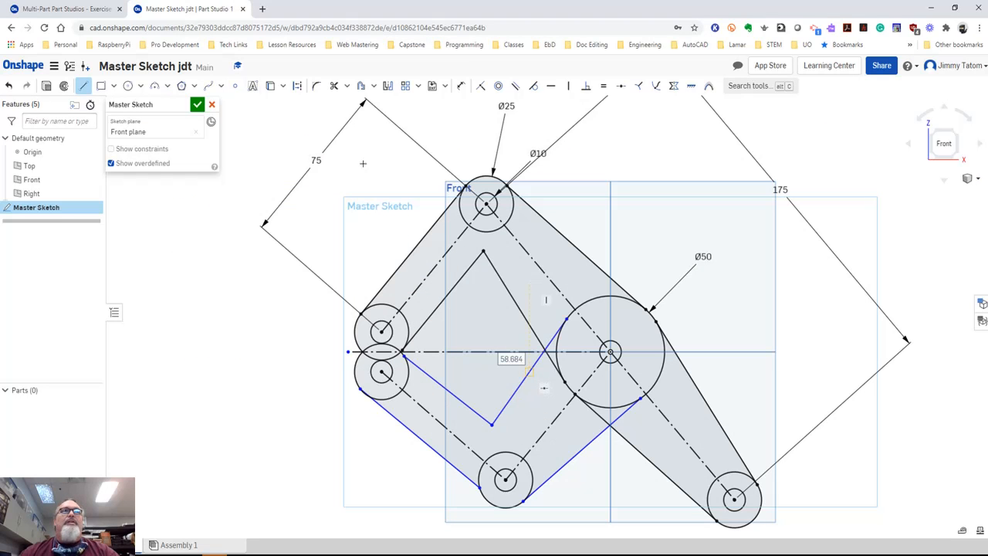
pyautogui.click(85, 87)
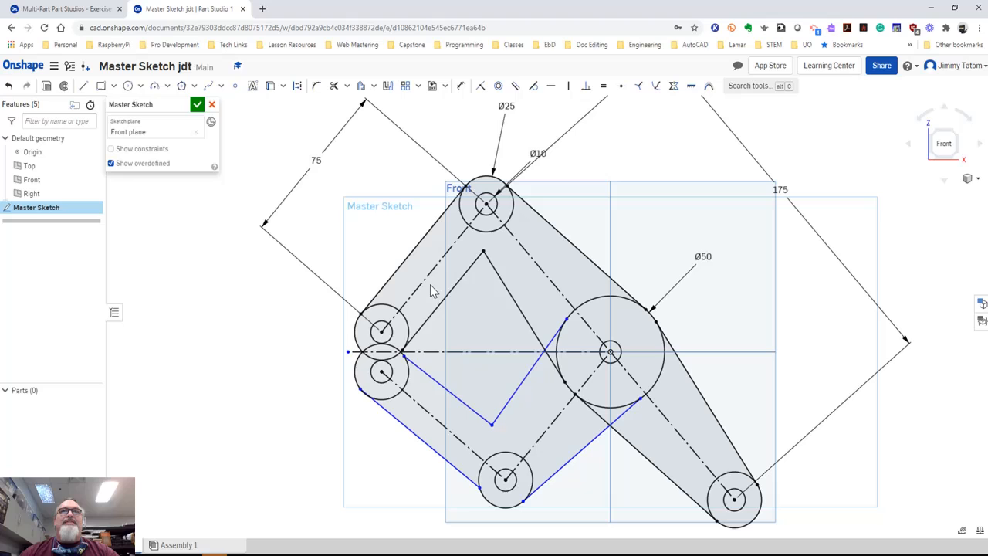
pyautogui.click(528, 374)
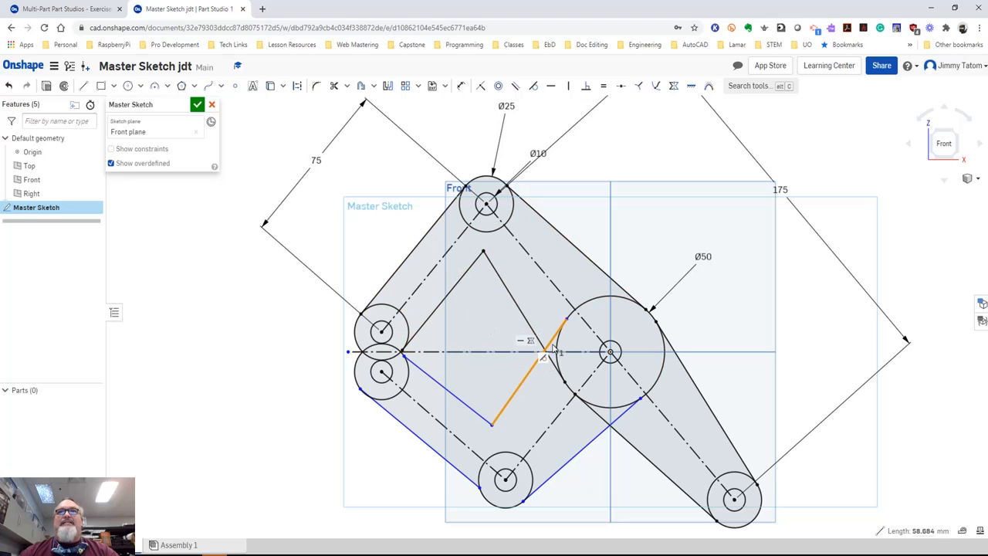
pyautogui.click(557, 344)
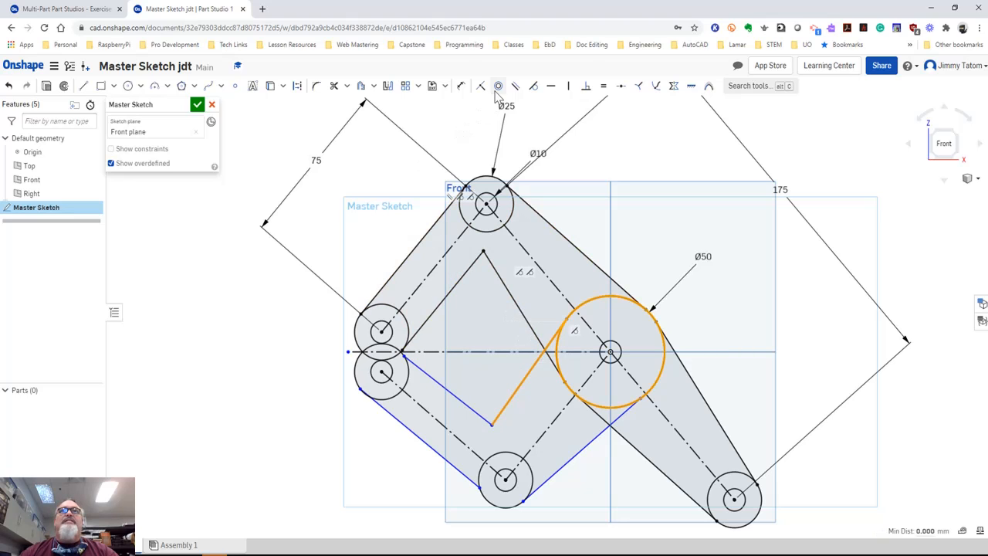
pyautogui.click(535, 87)
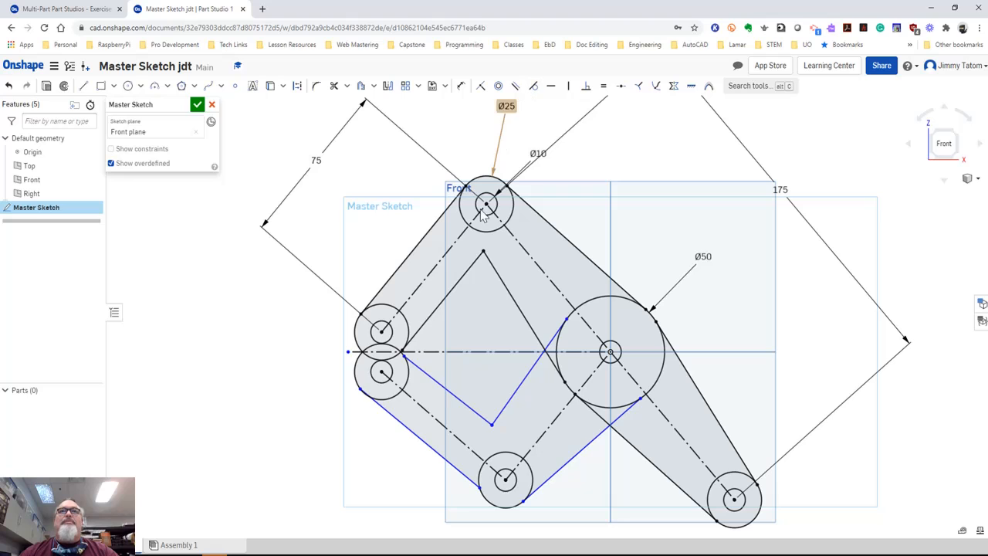
# - Make the Small Arm's short inner line tangent to the lower-left 25 mm circle
pyautogui.click(453, 395)
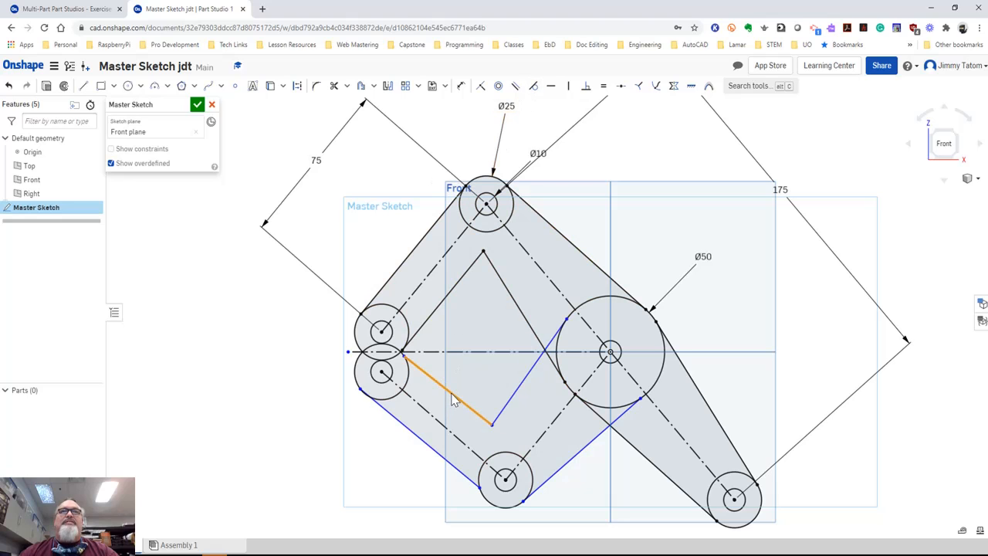
pyautogui.click(409, 381)
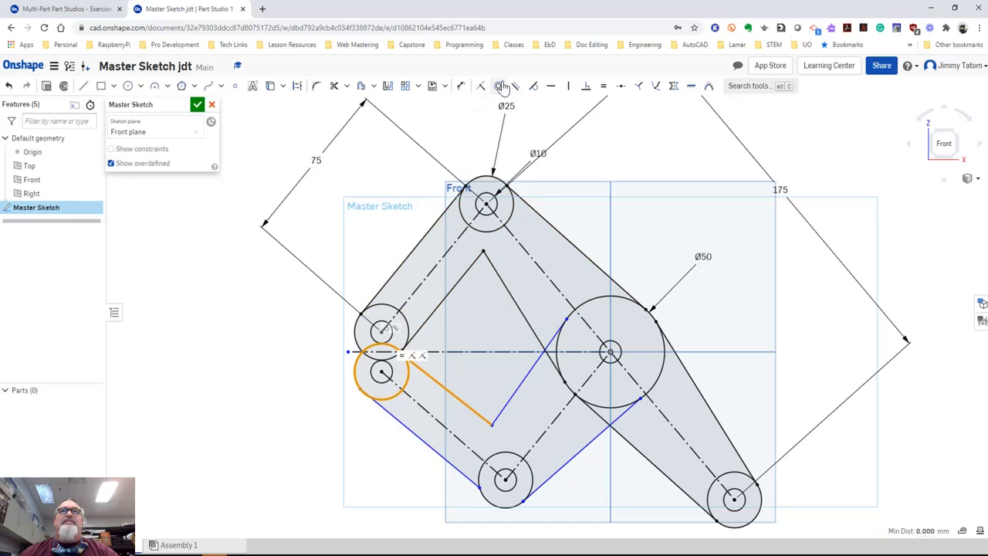
pyautogui.click(535, 87)
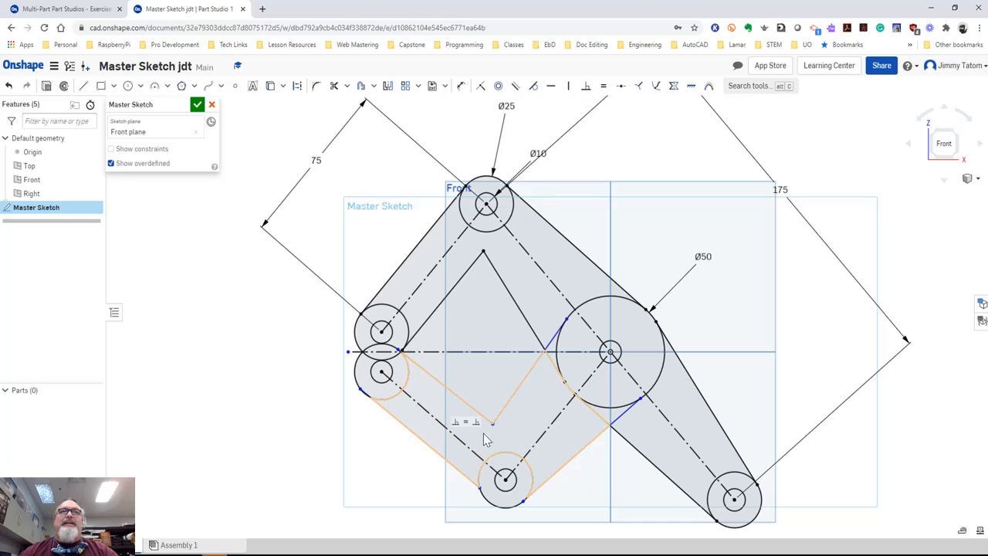
# - Make the Small Arm's left outer line tangent to the lower-left 25 mm circle and the bottom-middle 25 mm circle
pyautogui.click(431, 454)
pyautogui.click(387, 399)
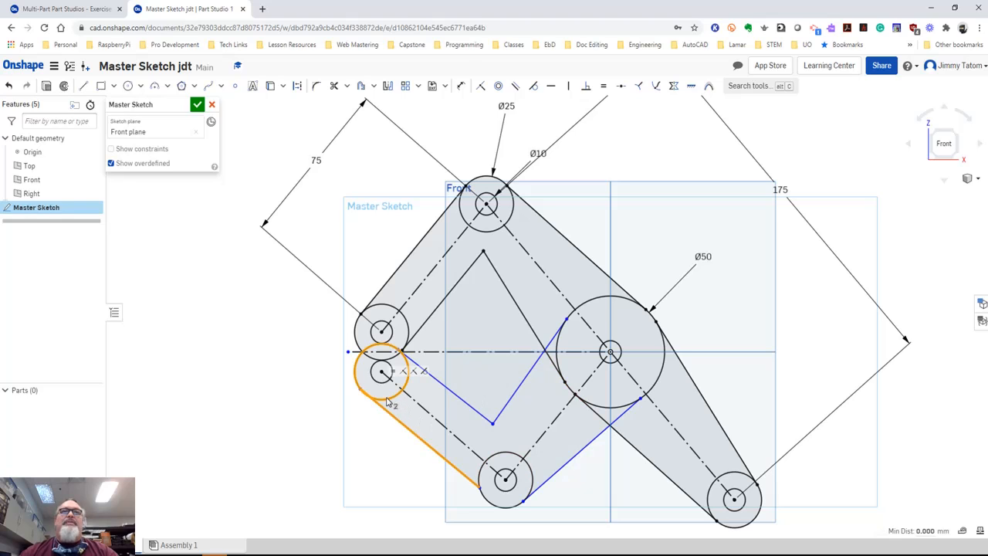
pyautogui.click(535, 87)
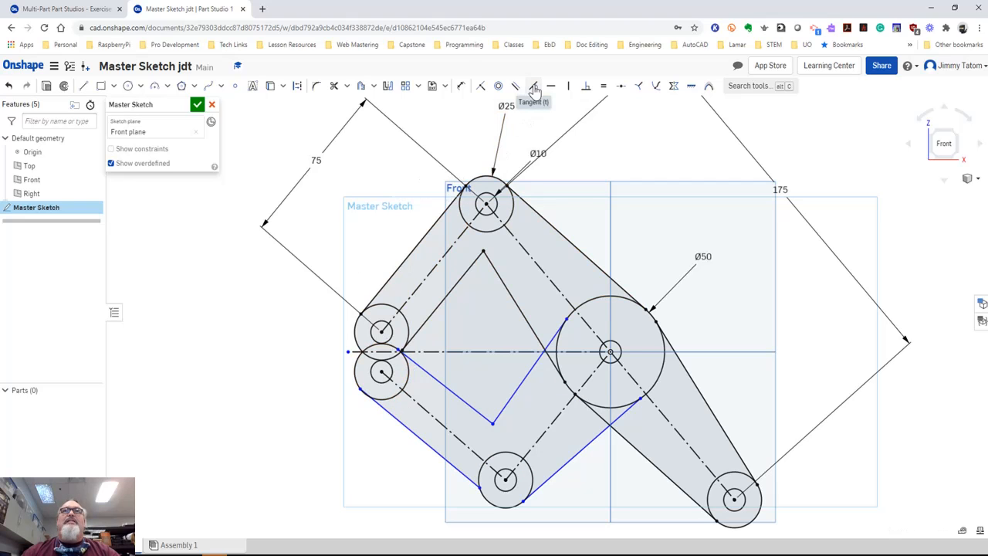
pyautogui.click(432, 445)
pyautogui.click(480, 472)
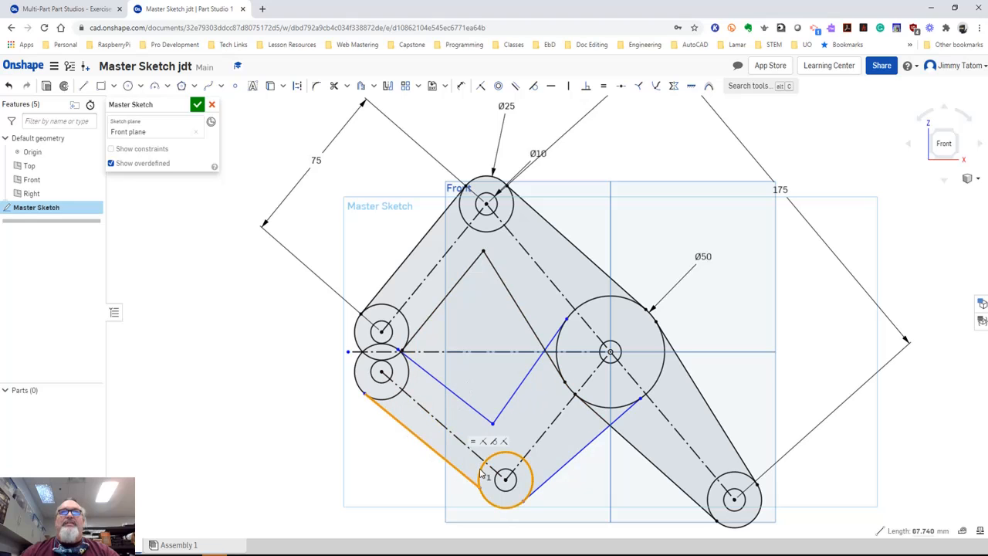
pyautogui.click(534, 87)
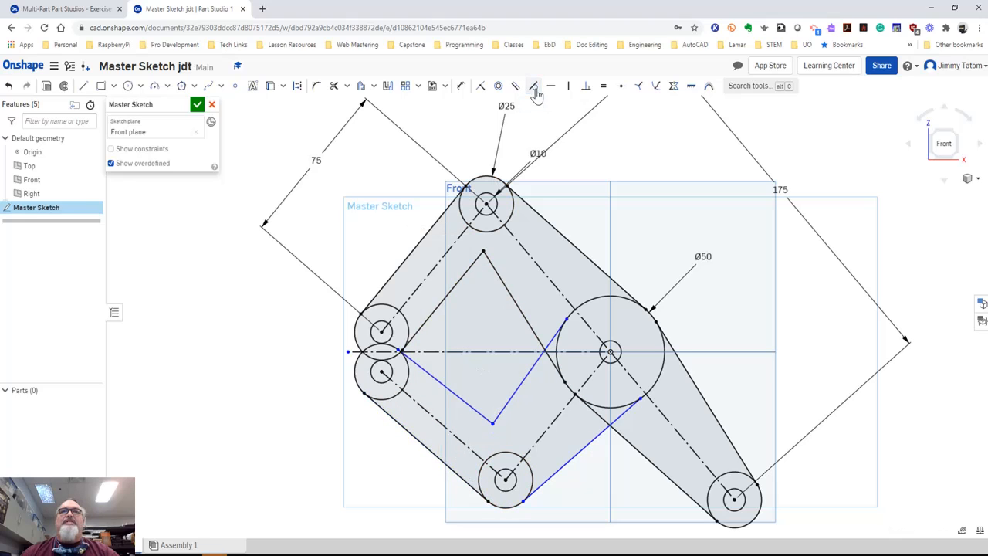
# - Make the Small Arm's right outer line tangent to the bottom-middle 25 mm circle and the 50 mm circle
pyautogui.click(581, 460)
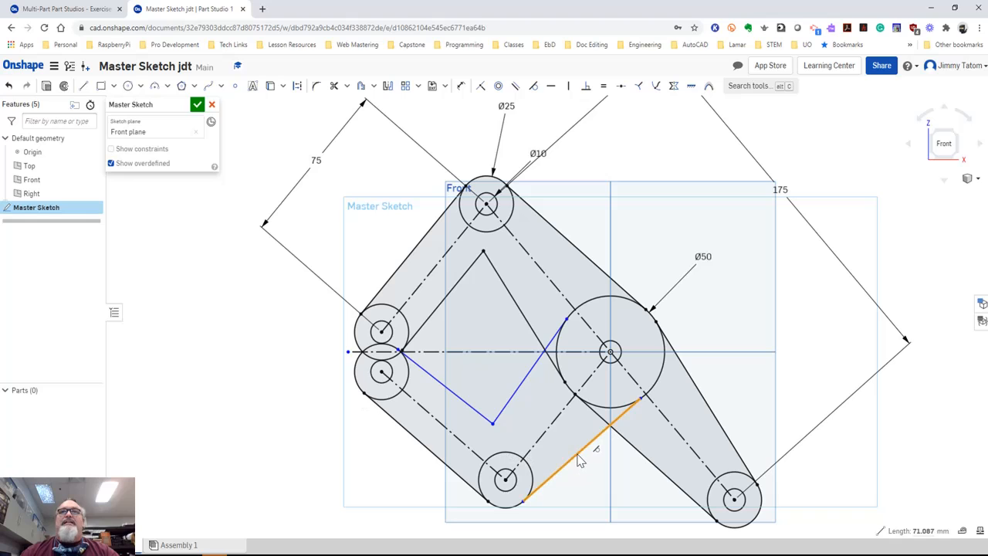
pyautogui.click(533, 477)
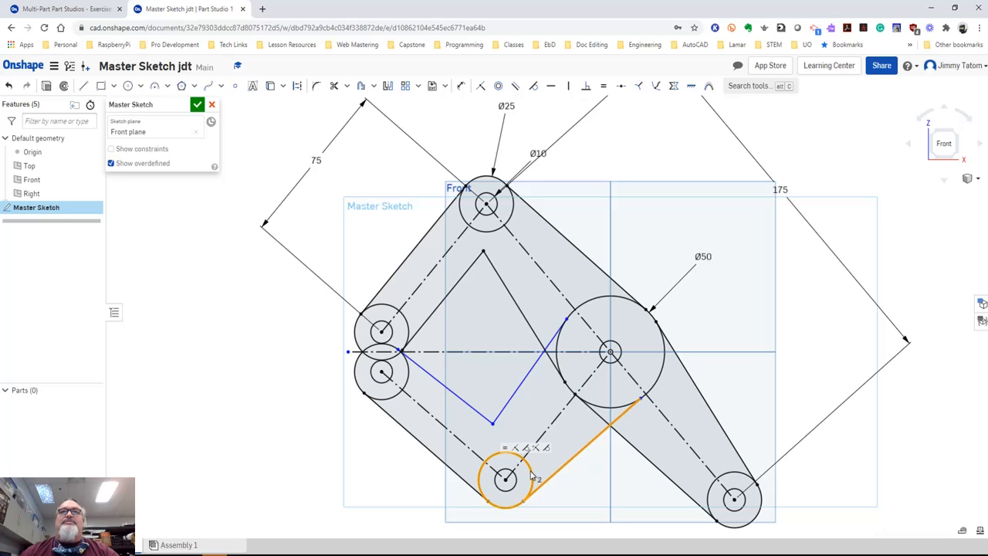
pyautogui.click(533, 86)
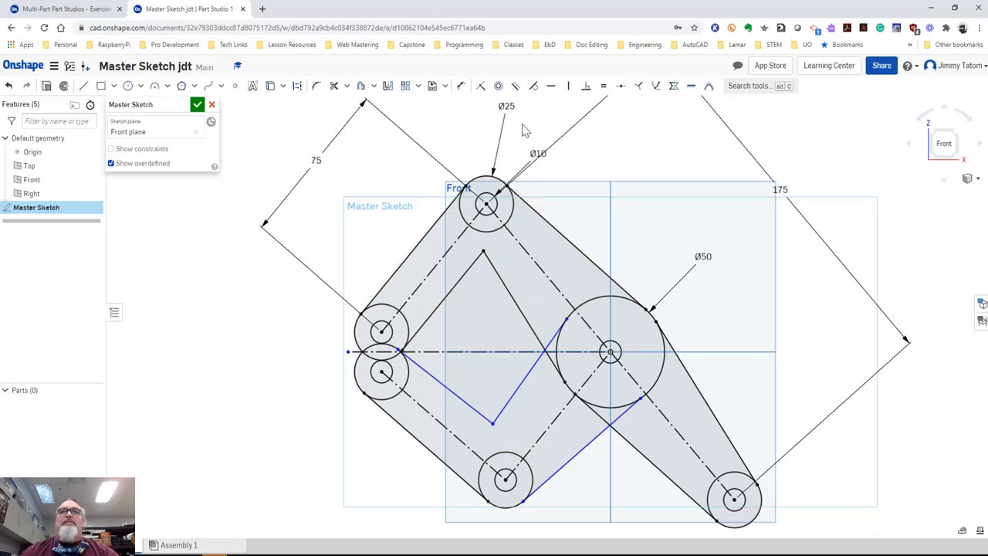
pyautogui.click(587, 446)
pyautogui.click(608, 407)
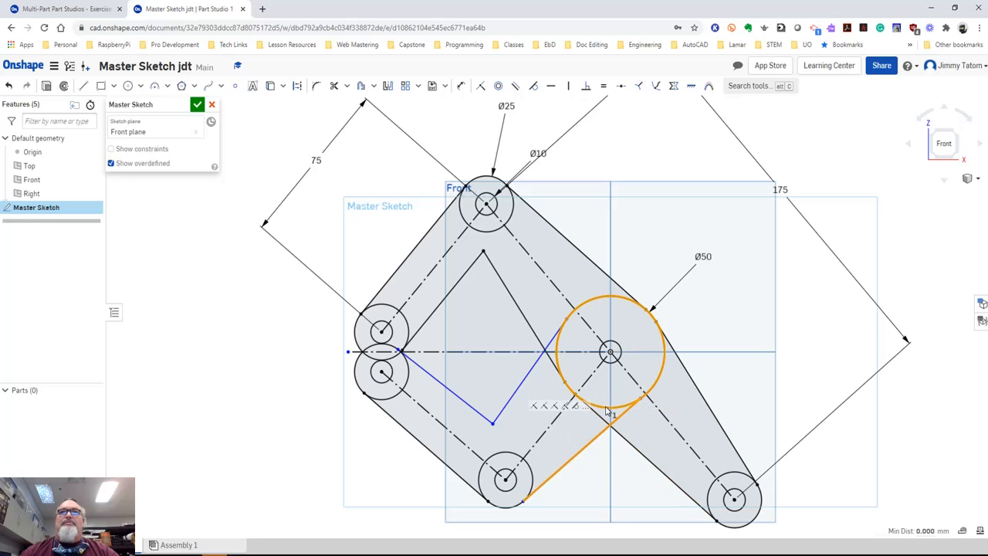
pyautogui.click(533, 87)
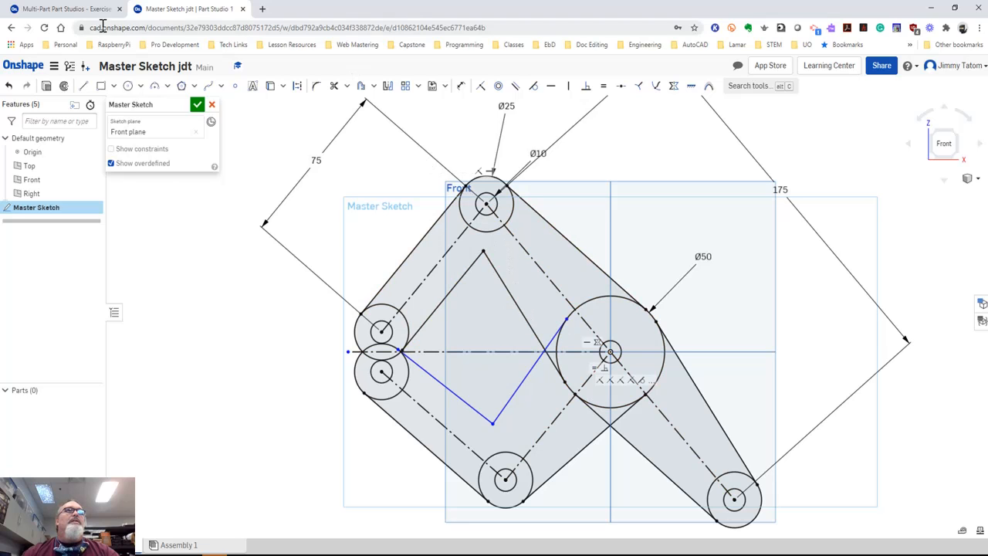
# - Advance the exercise in the course tab to slide 8, read its constraint instructions, and return to the Master Sketch
pyautogui.click(83, 11)
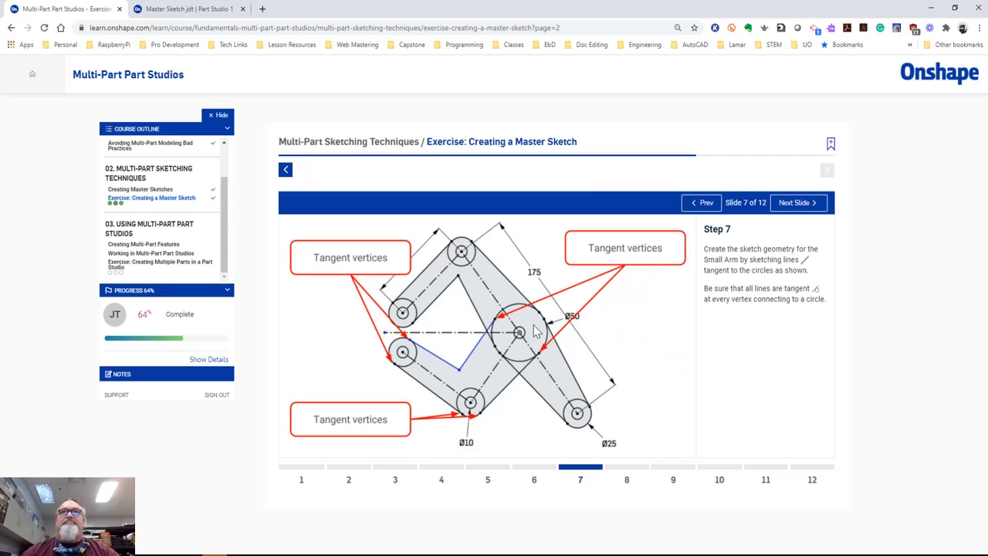
pyautogui.click(809, 203)
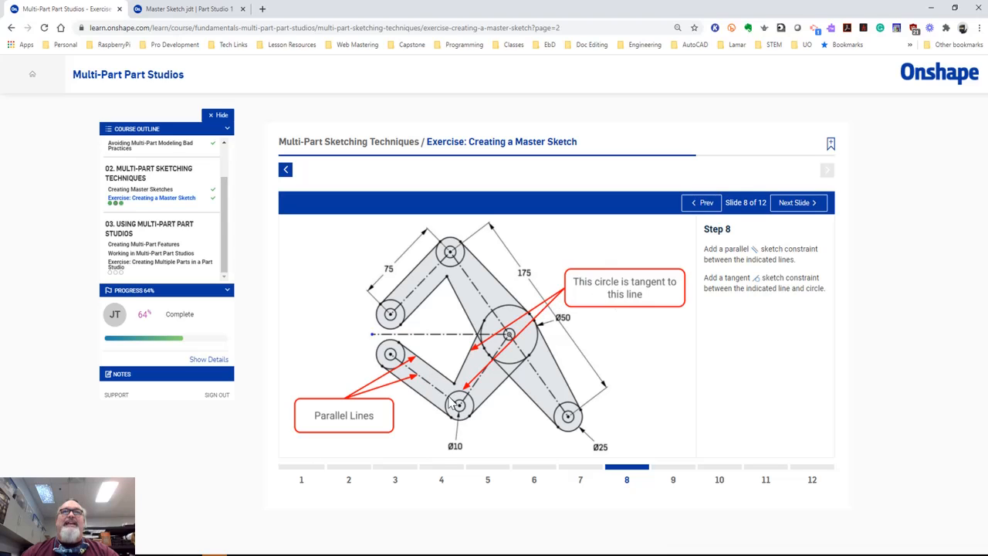
pyautogui.click(184, 13)
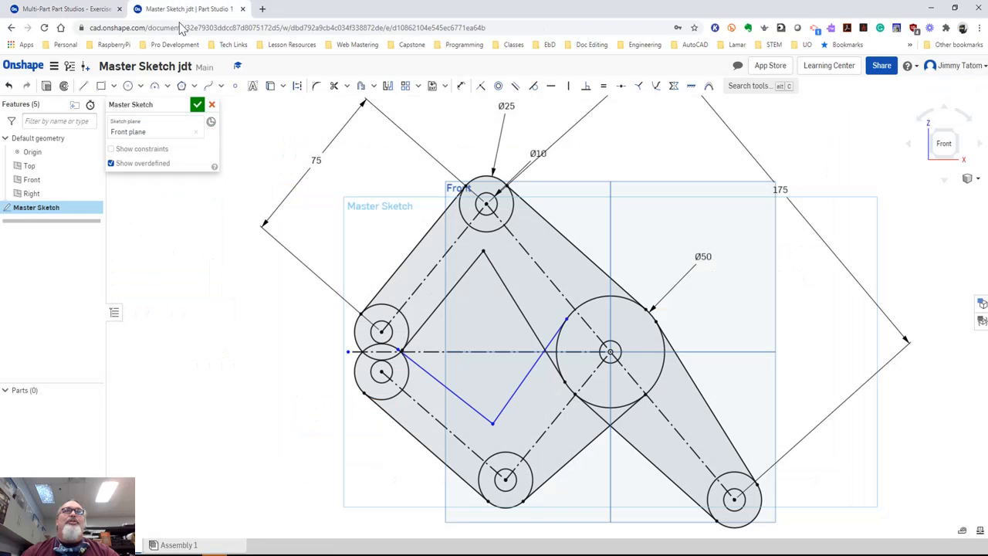
# - Make the Small Arm's short inner line parallel to the construction centerline between its two 25 mm circles
pyautogui.click(445, 391)
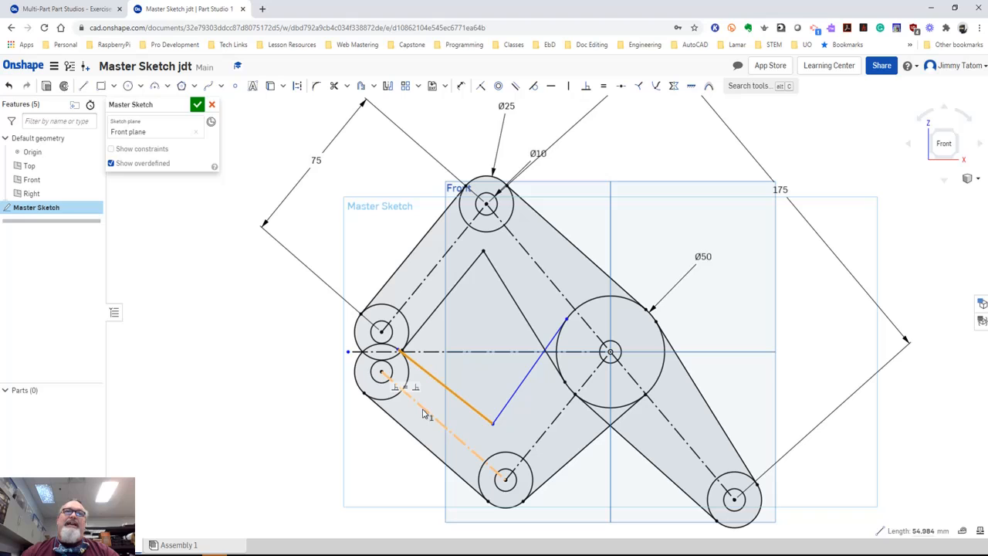
pyautogui.click(426, 411)
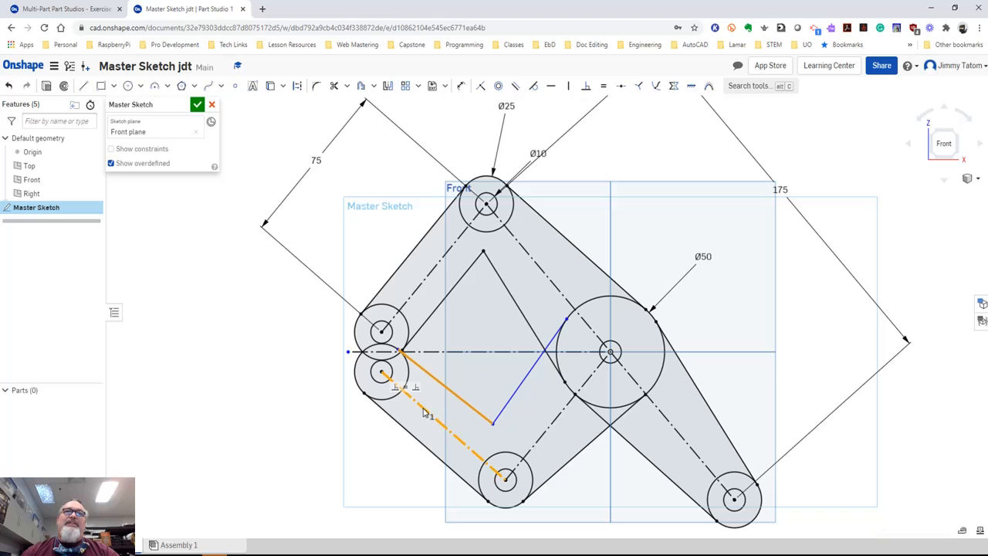
pyautogui.click(516, 91)
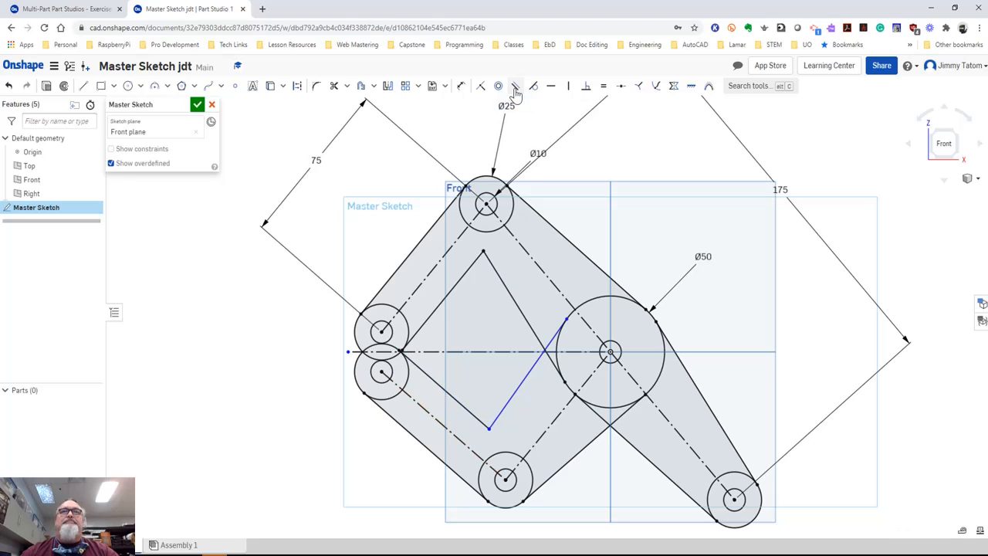
# - Make the Small Arm's inner line running to the 50 mm circle tangent to the bottom-middle 25 mm circle
pyautogui.click(523, 381)
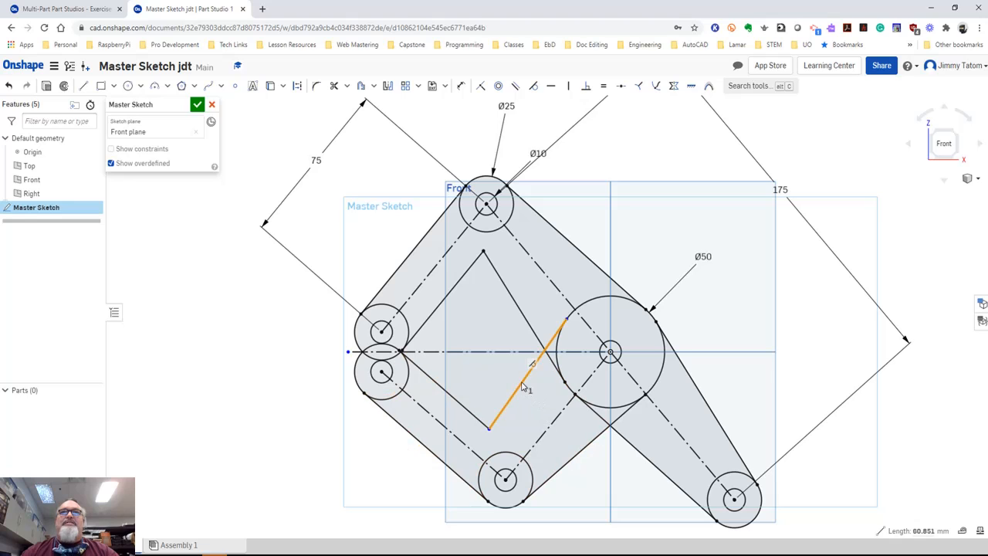
pyautogui.click(514, 453)
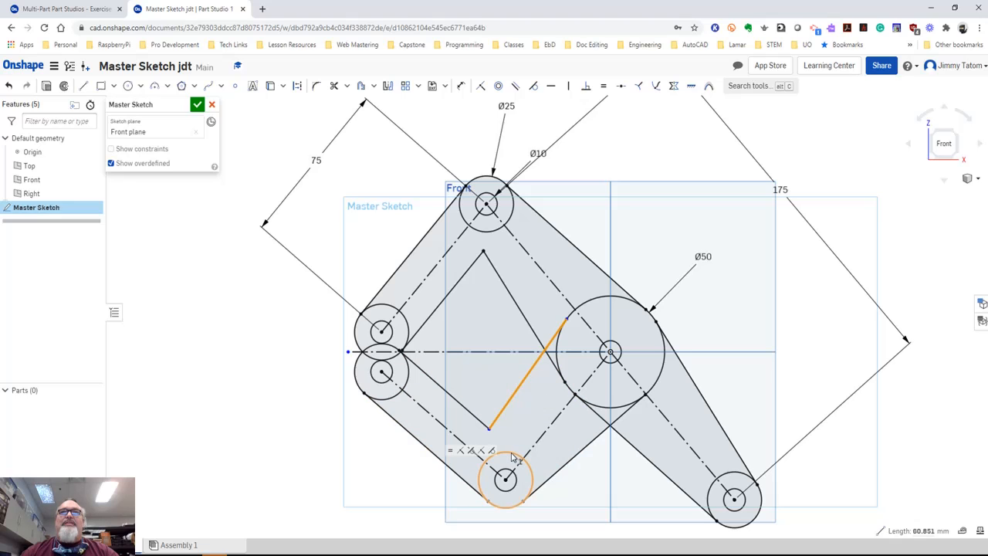
pyautogui.click(533, 87)
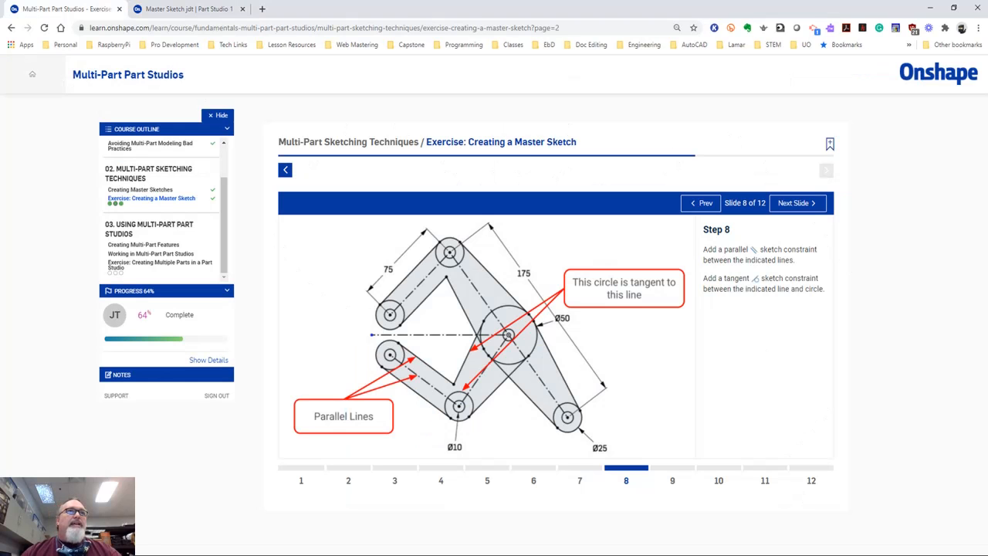
# - Advance the course exercise to slide 9 and fillet the two sharp inner vertices of the Large and Small Arms with radius 15 mm
pyautogui.click(795, 205)
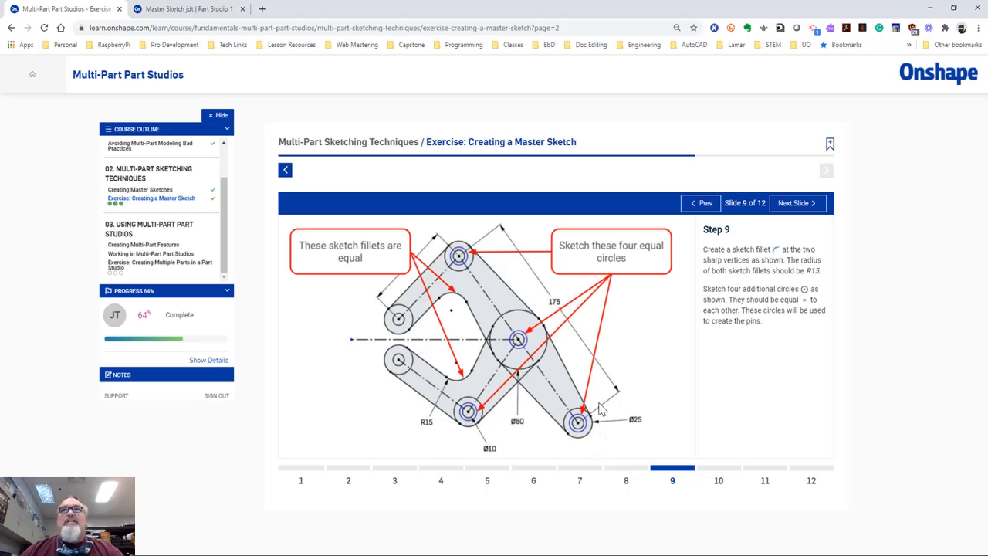
pyautogui.click(193, 11)
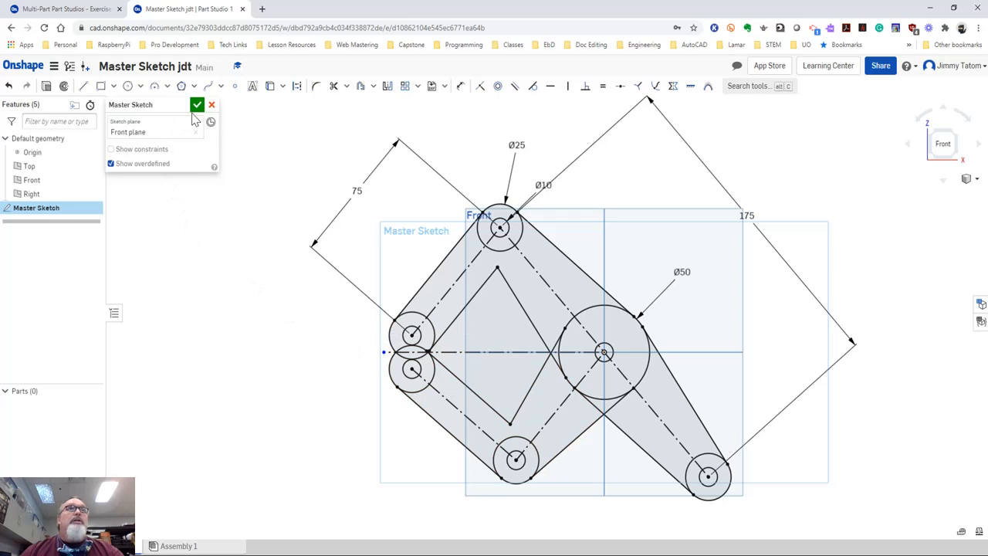
pyautogui.click(316, 85)
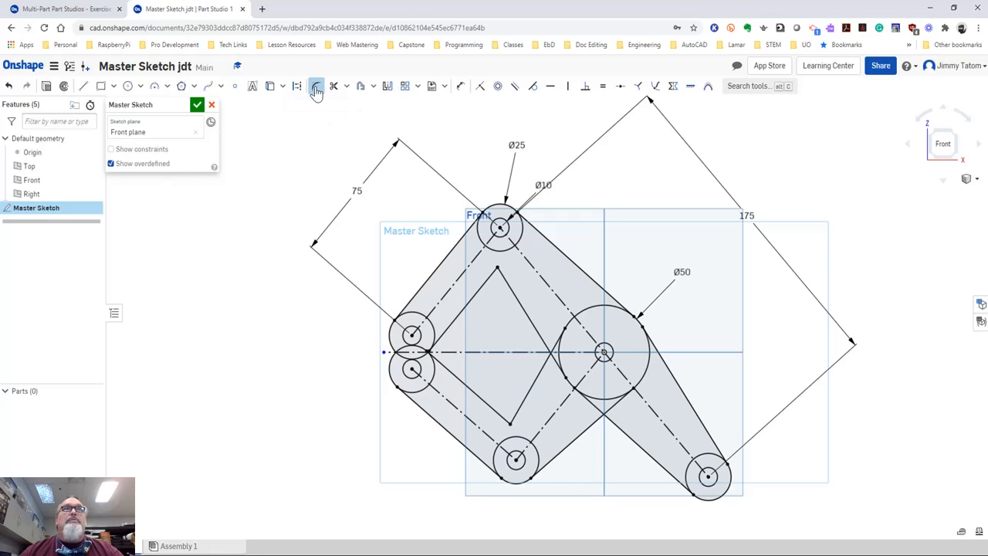
pyautogui.click(497, 267)
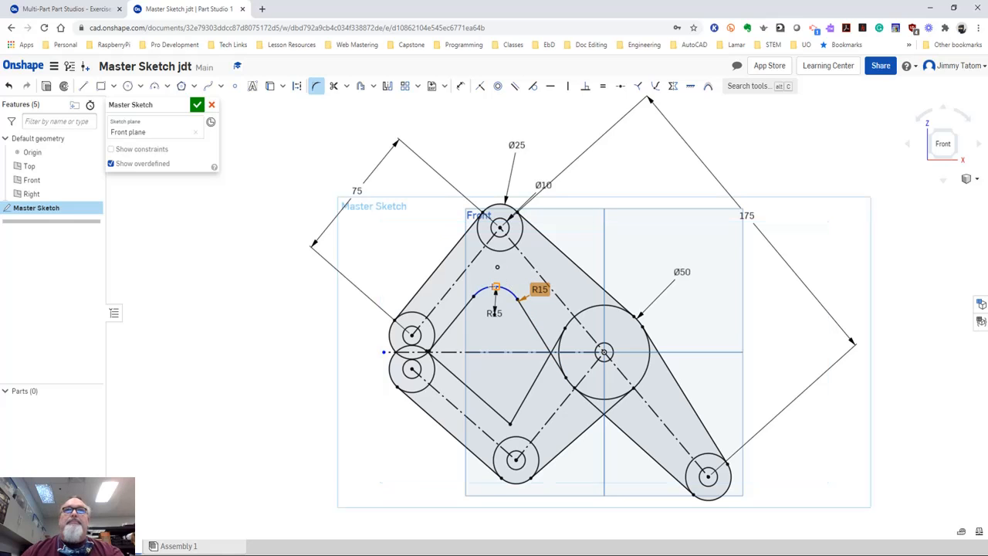
pyautogui.doubleClick(539, 289)
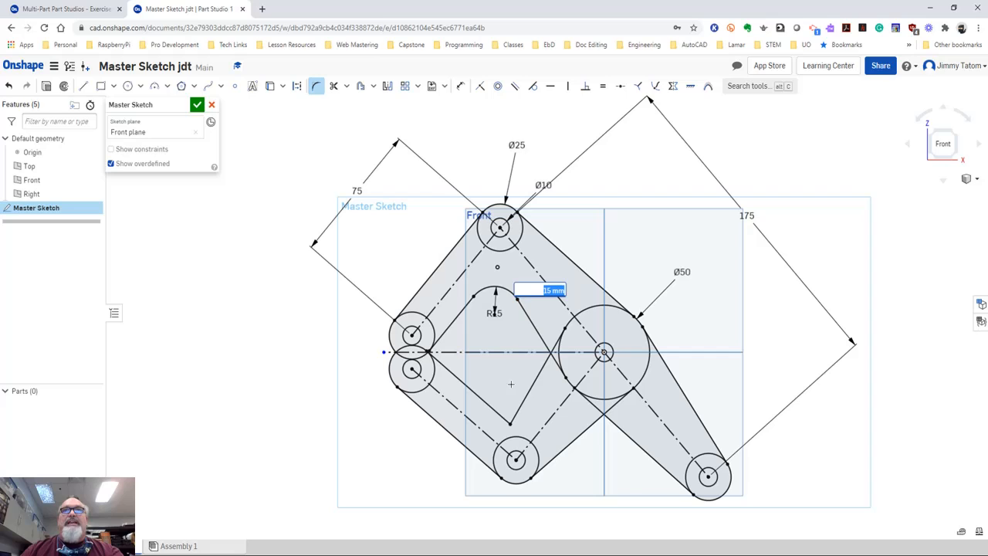
pyautogui.press('Return')
pyautogui.click(509, 423)
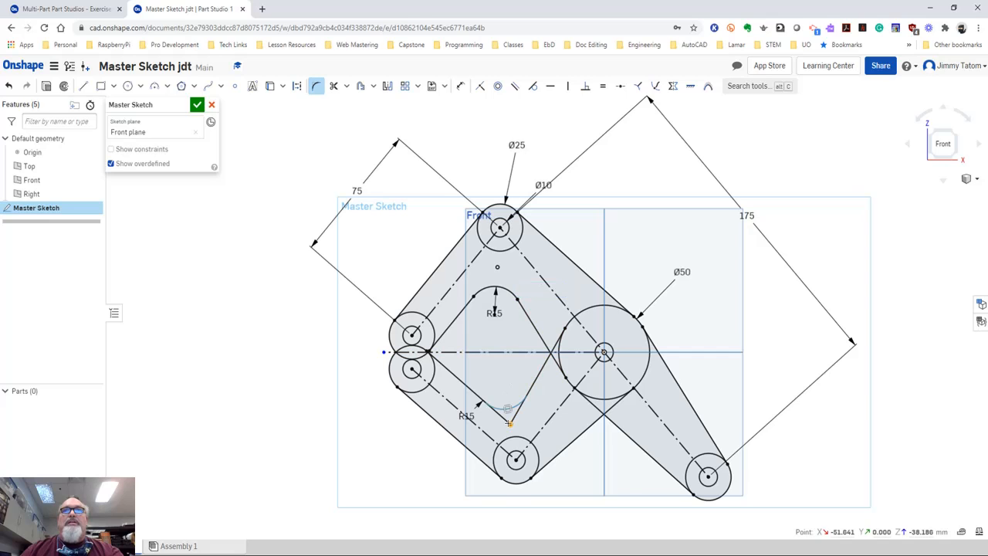
pyautogui.click(516, 425)
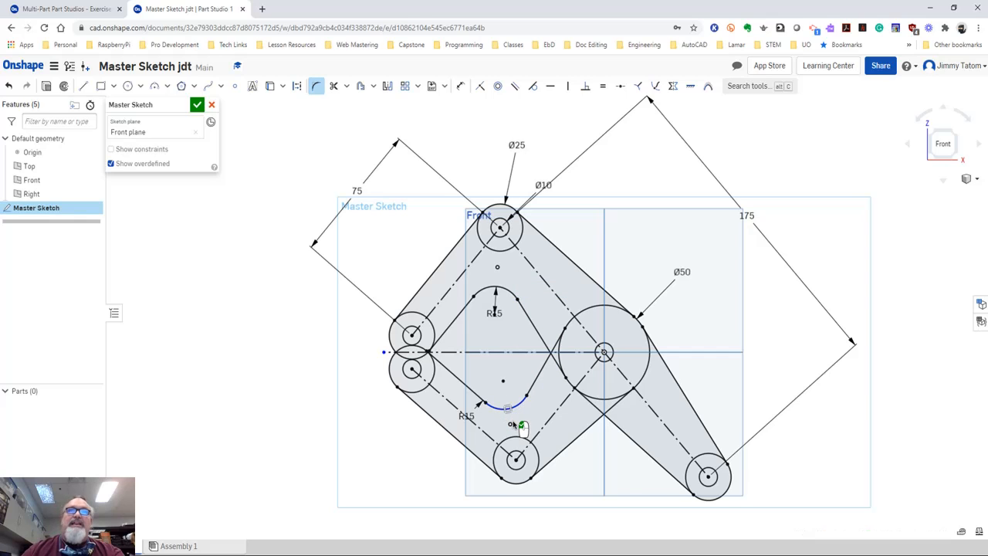
pyautogui.press('Return')
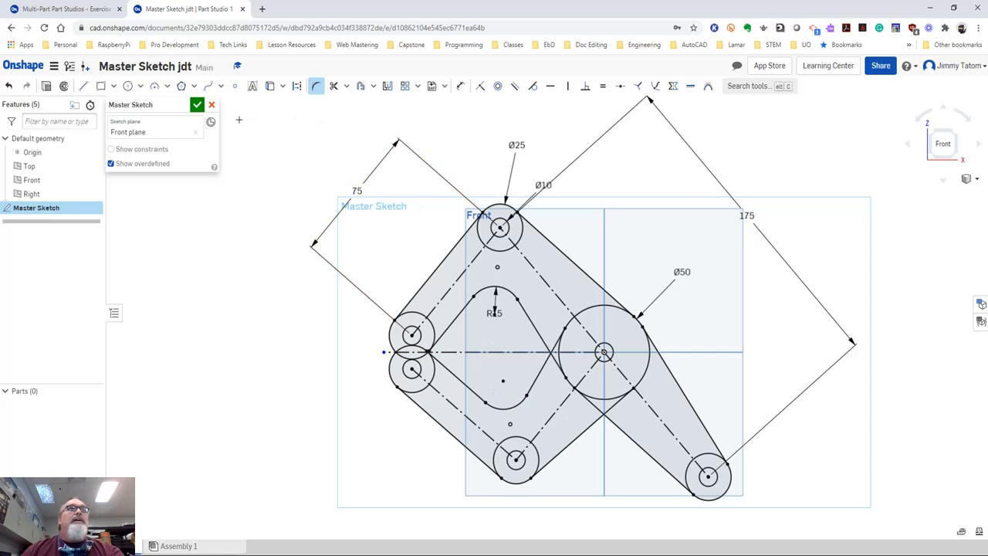
# - Sketch four circles about 16 mm in diameter, concentric with the 10 mm circles at the top, center, bottom-middle and lower-right joints
pyautogui.click(128, 86)
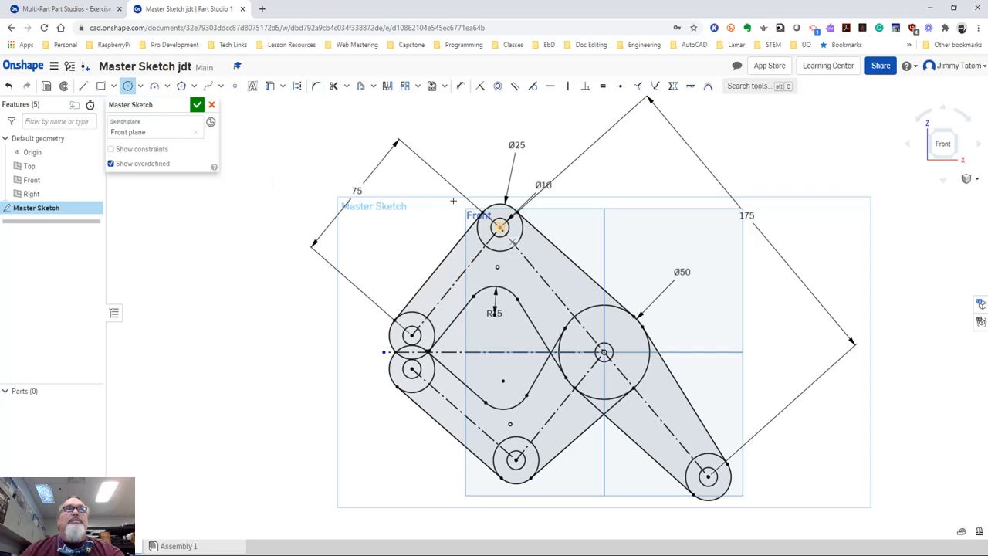
pyautogui.click(66, 9)
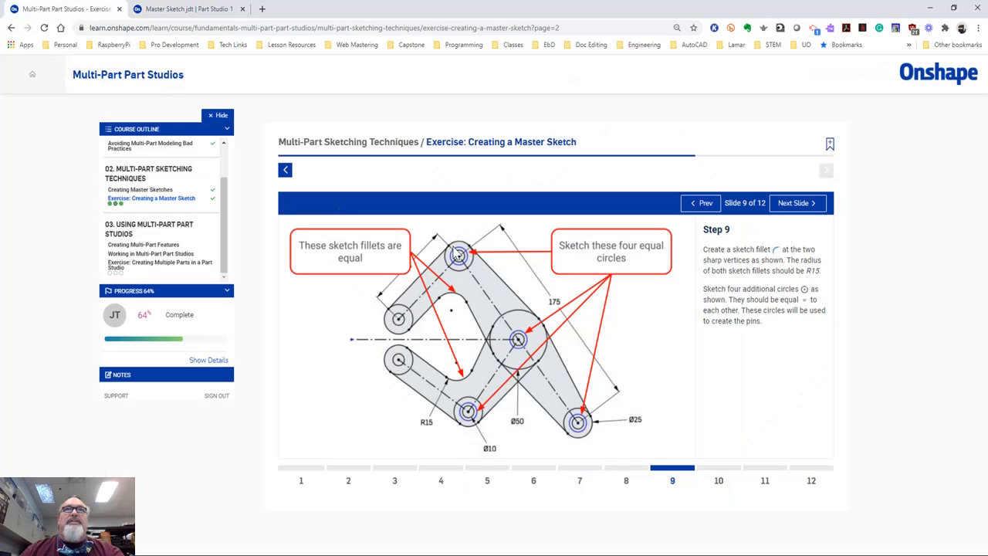
pyautogui.click(182, 10)
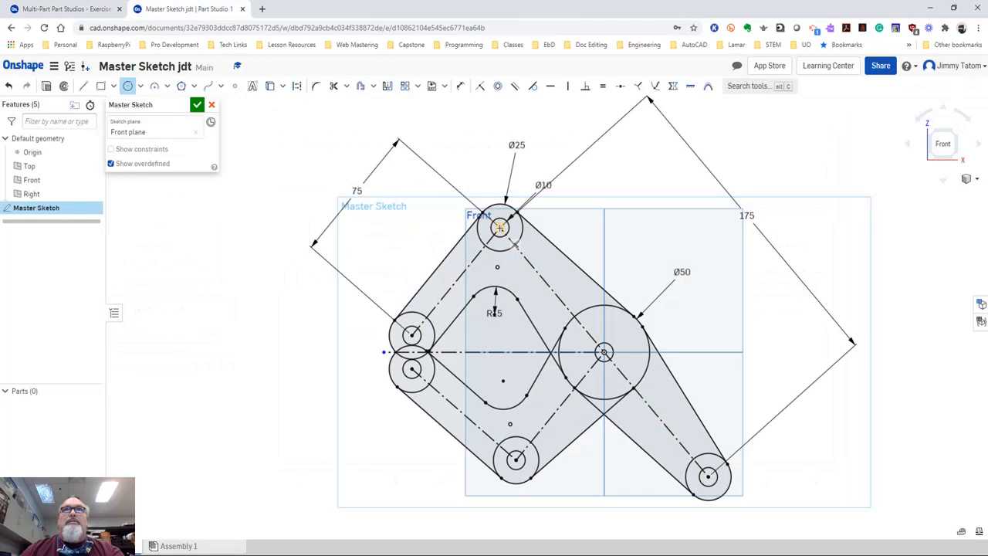
pyautogui.click(500, 228)
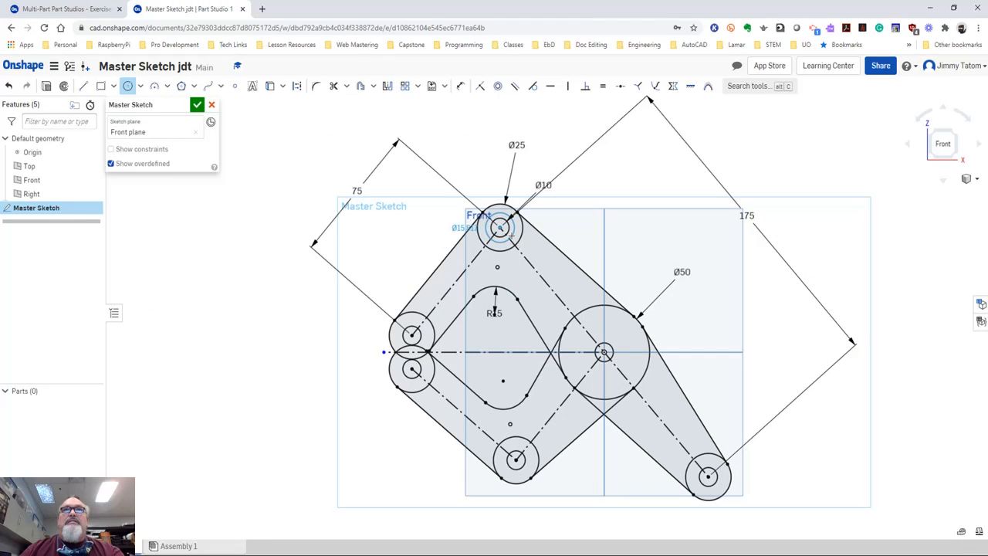
pyautogui.click(510, 234)
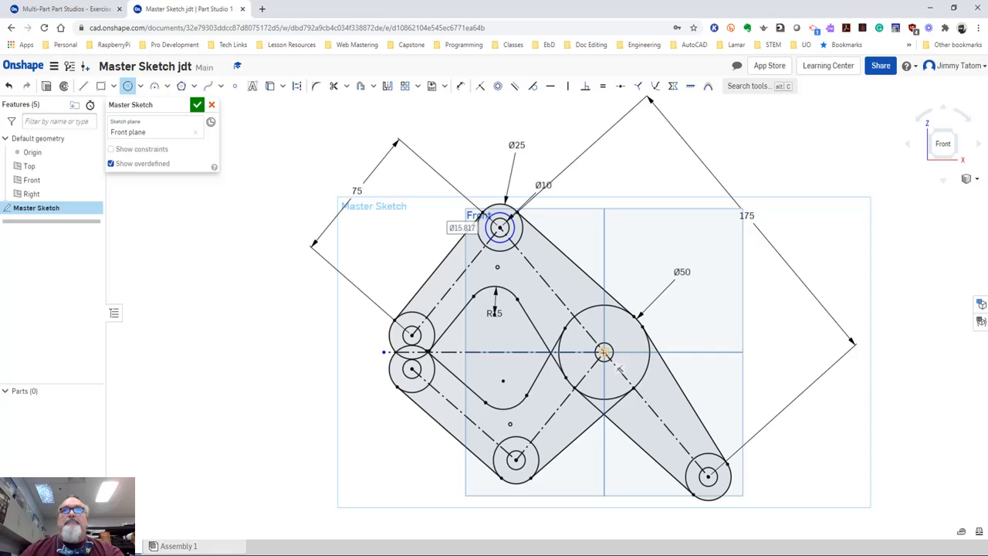
pyautogui.click(603, 352)
pyautogui.click(615, 360)
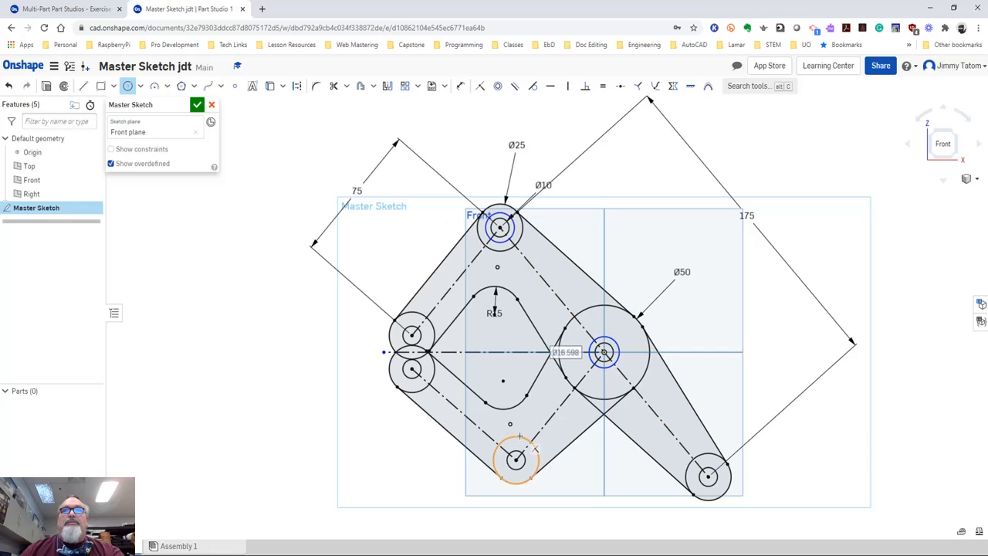
pyautogui.click(516, 460)
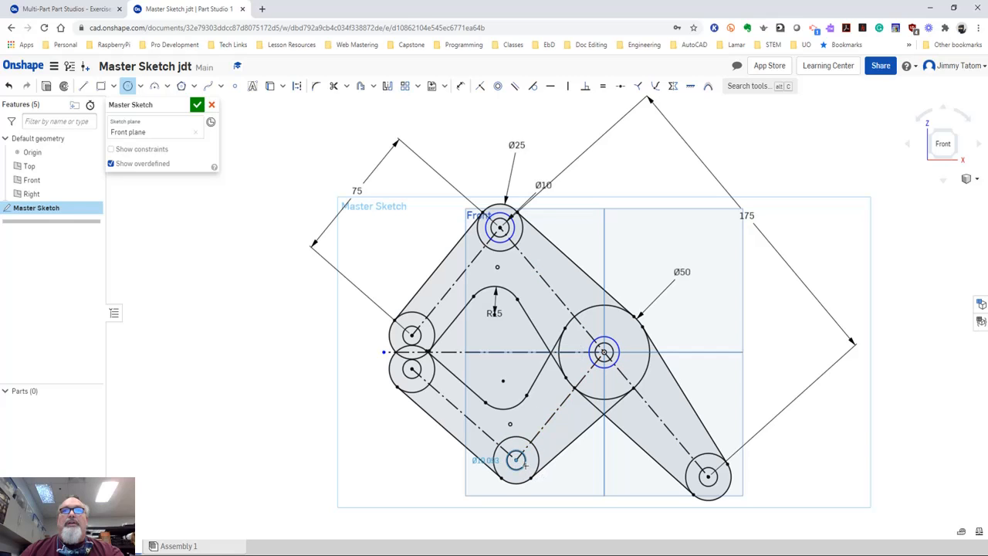
pyautogui.click(527, 468)
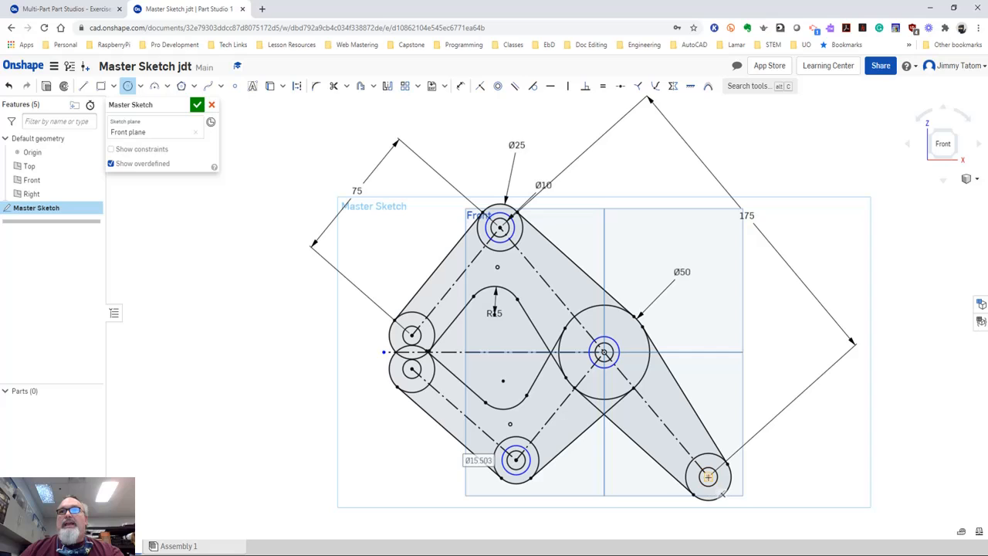
pyautogui.click(708, 476)
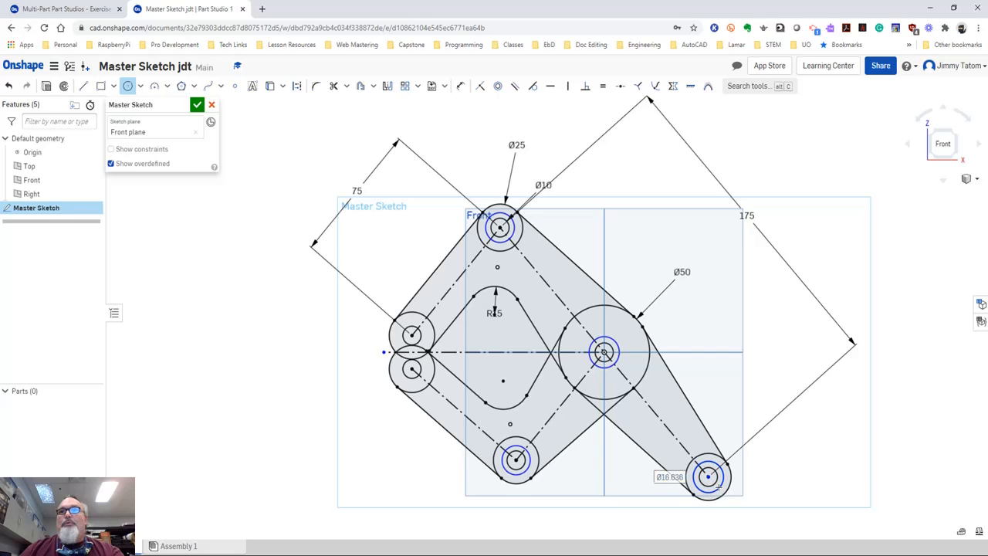
pyautogui.click(717, 485)
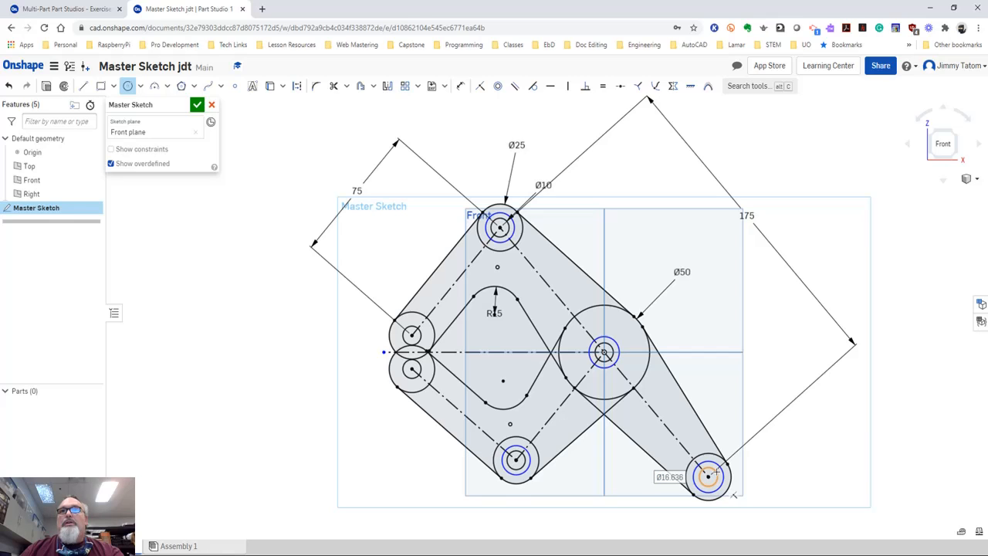
pyautogui.click(128, 87)
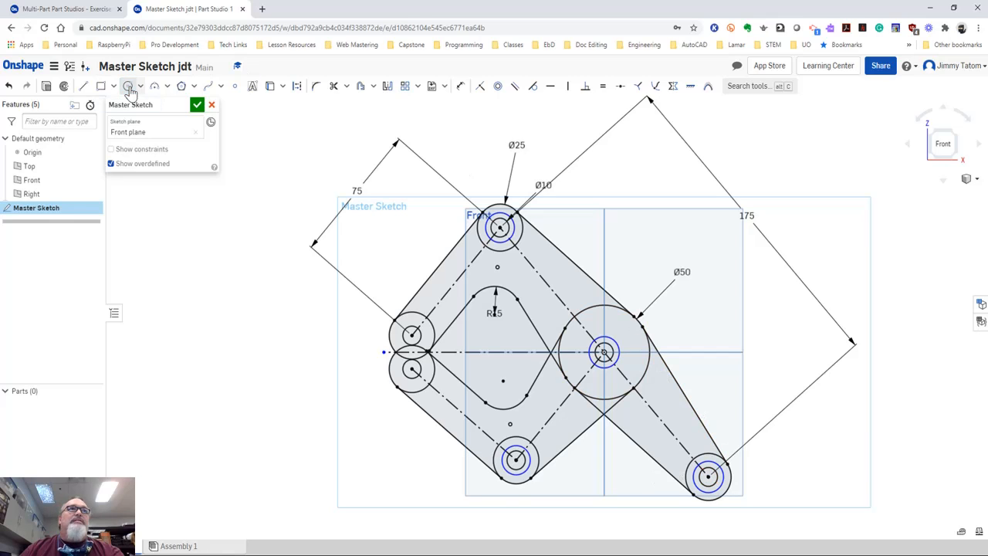
# - Make the four new pin circles equal to each other
pyautogui.click(505, 218)
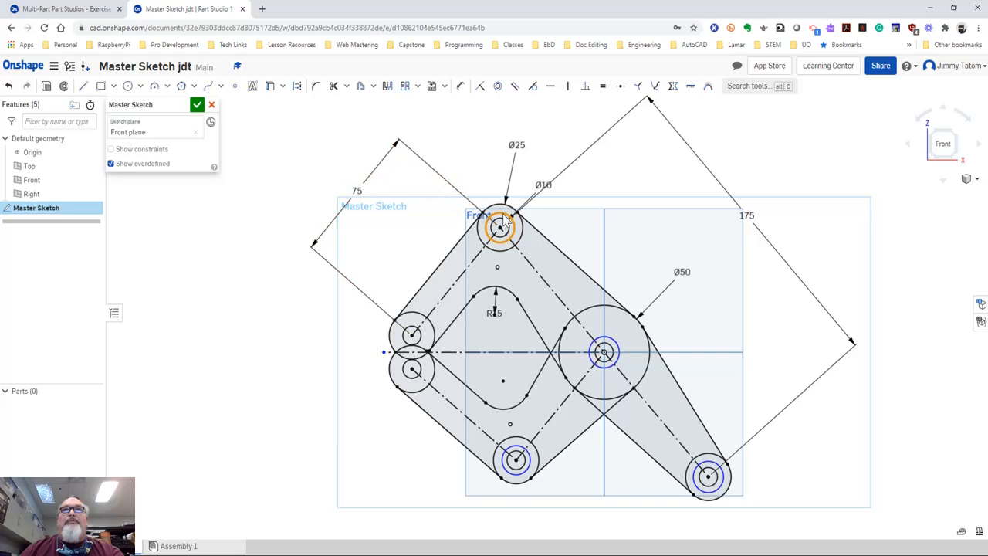
pyautogui.click(522, 451)
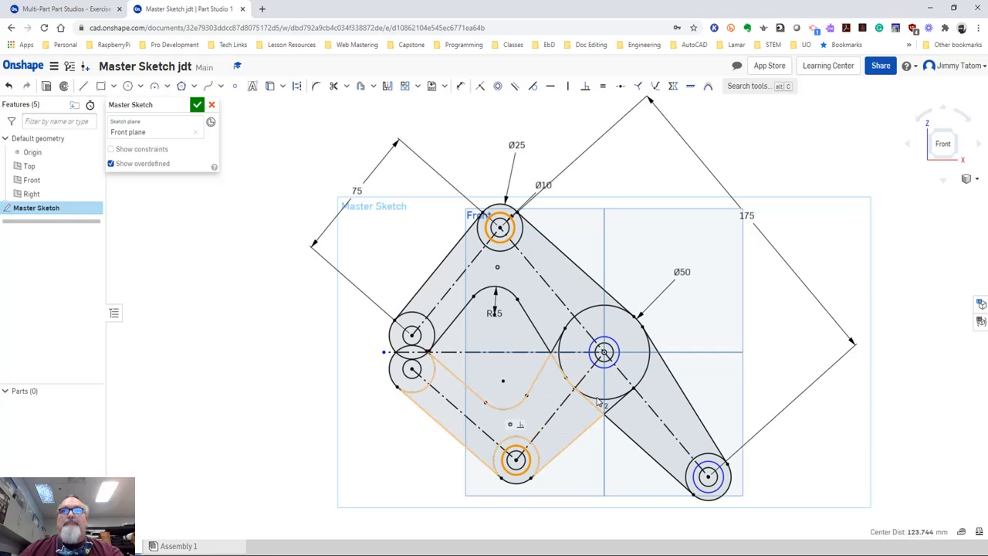
pyautogui.click(617, 355)
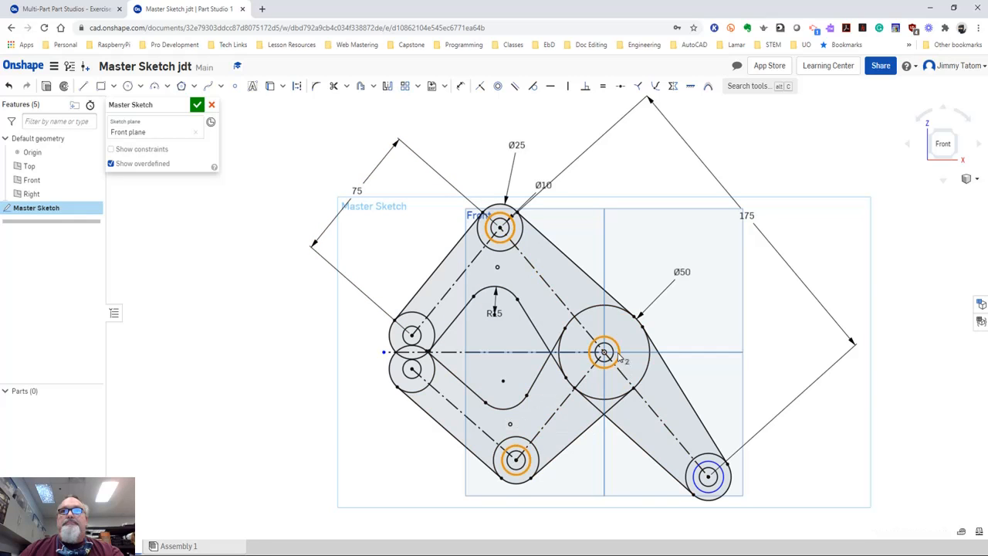
pyautogui.click(716, 466)
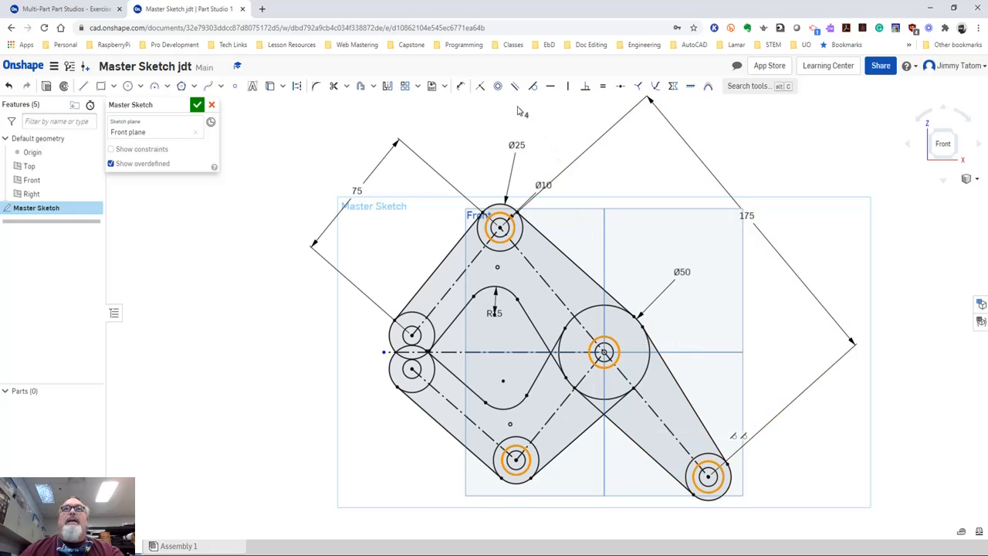
pyautogui.click(604, 87)
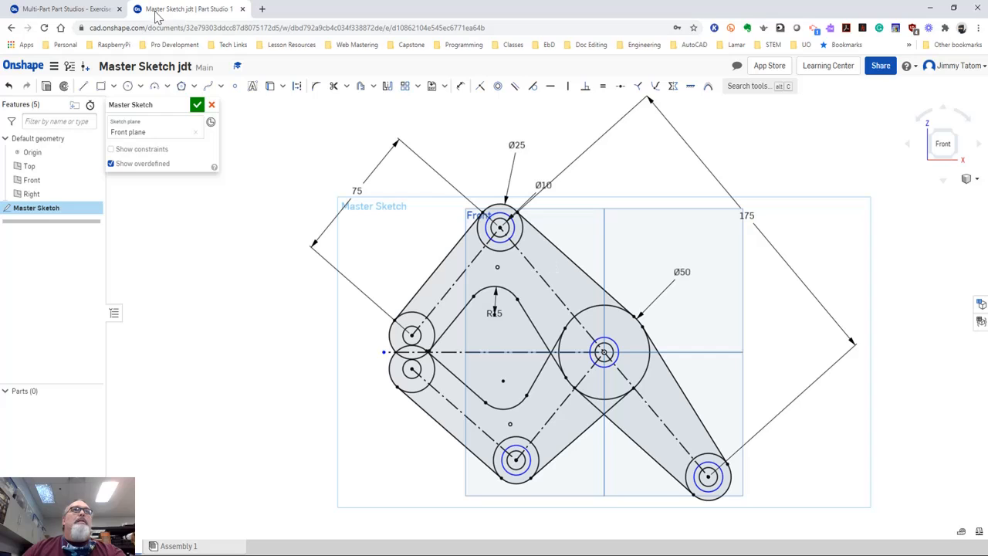
# - Advance the exercise in the course tab to slide 10, read its dimension instructions, and return to the Master Sketch
pyautogui.click(85, 9)
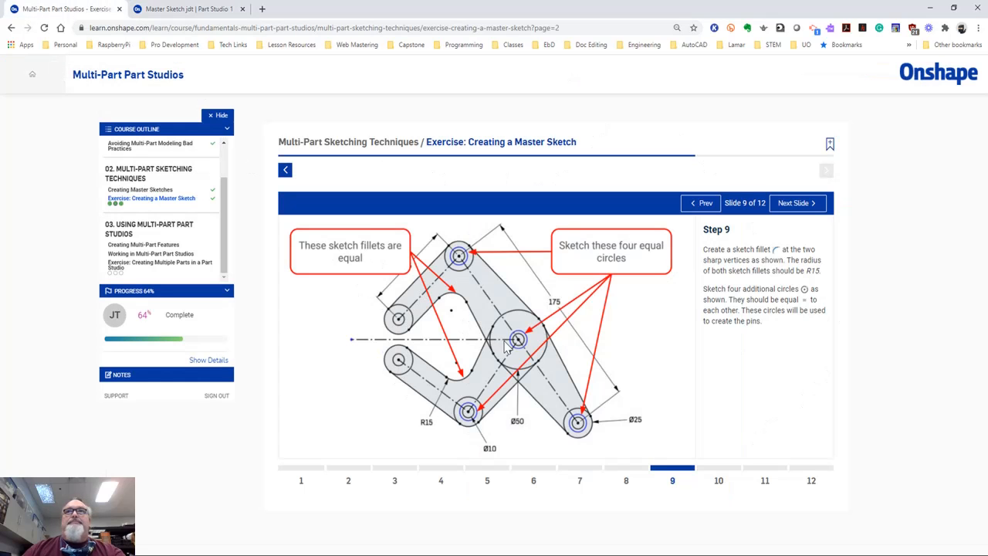
pyautogui.click(795, 203)
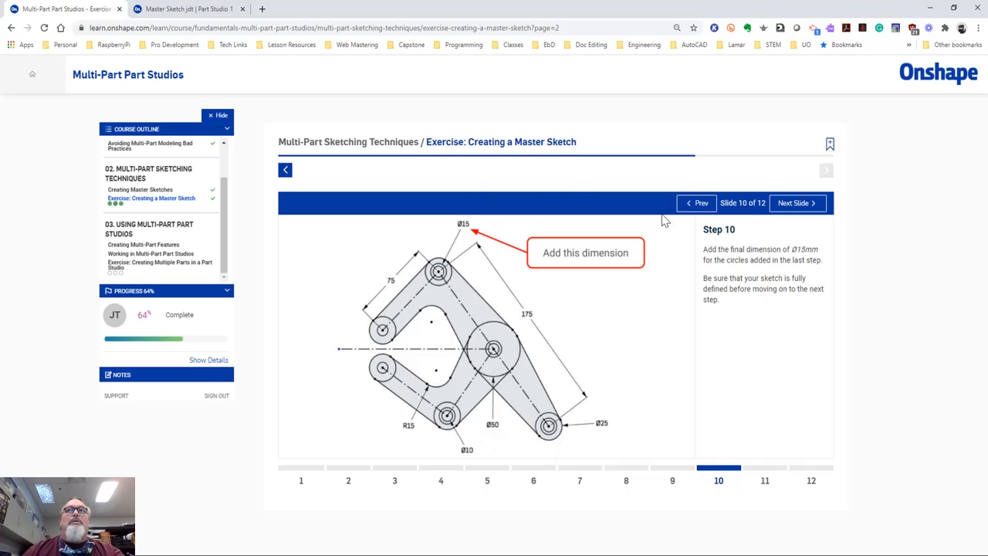
pyautogui.click(195, 9)
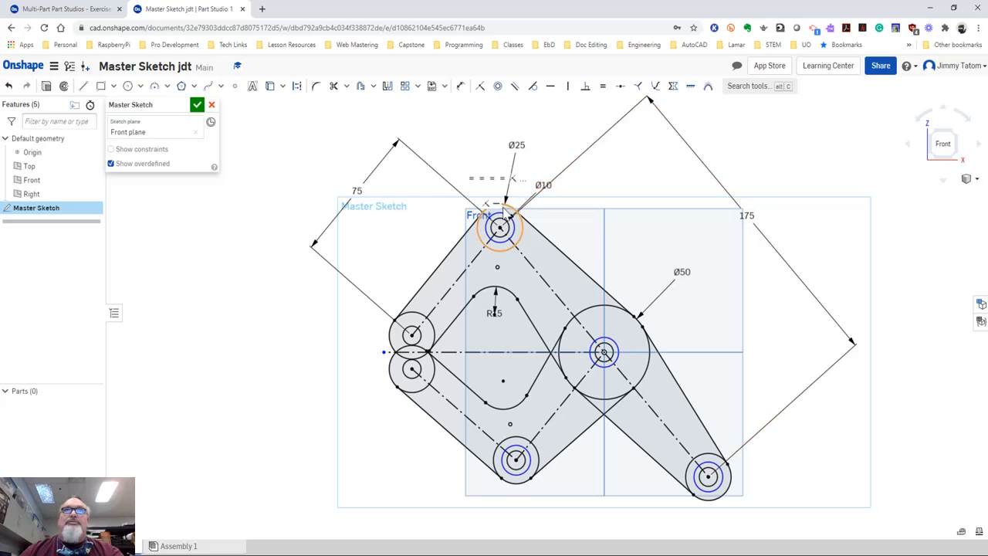
# - Dimension the top joint's pin circle to a 15 mm diameter, checking against slide 10, and switch back to the course exercise
pyautogui.click(460, 87)
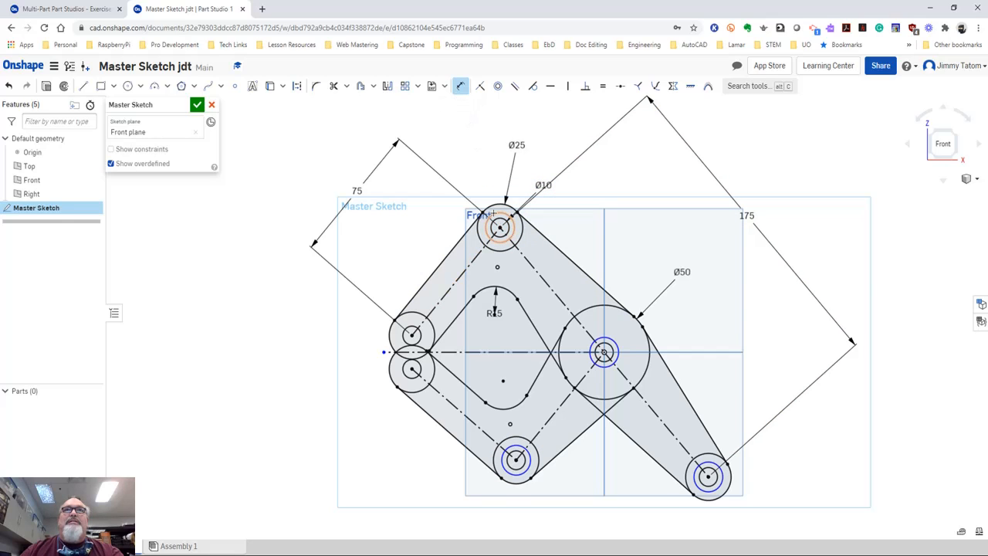
pyautogui.click(492, 214)
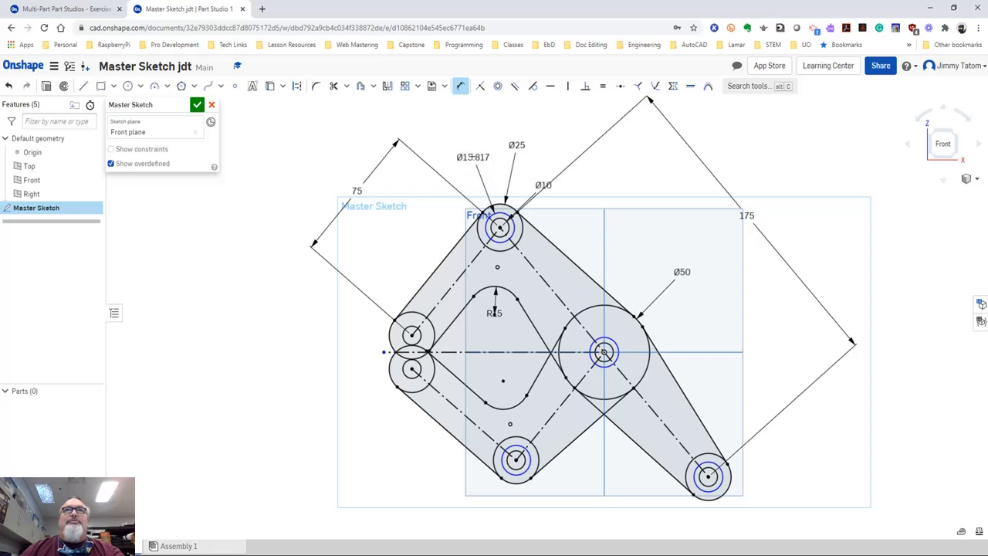
pyautogui.click(472, 155)
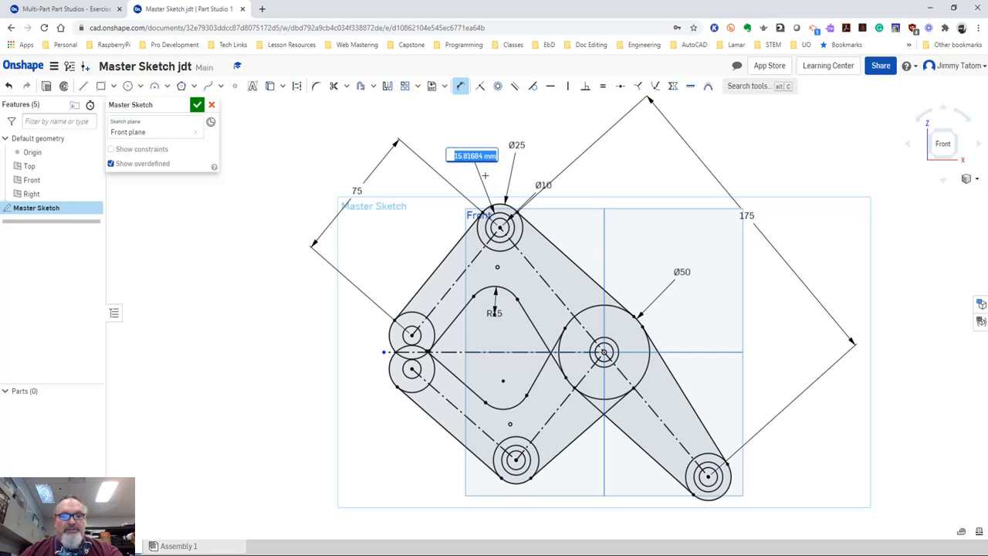
pyautogui.write('15')
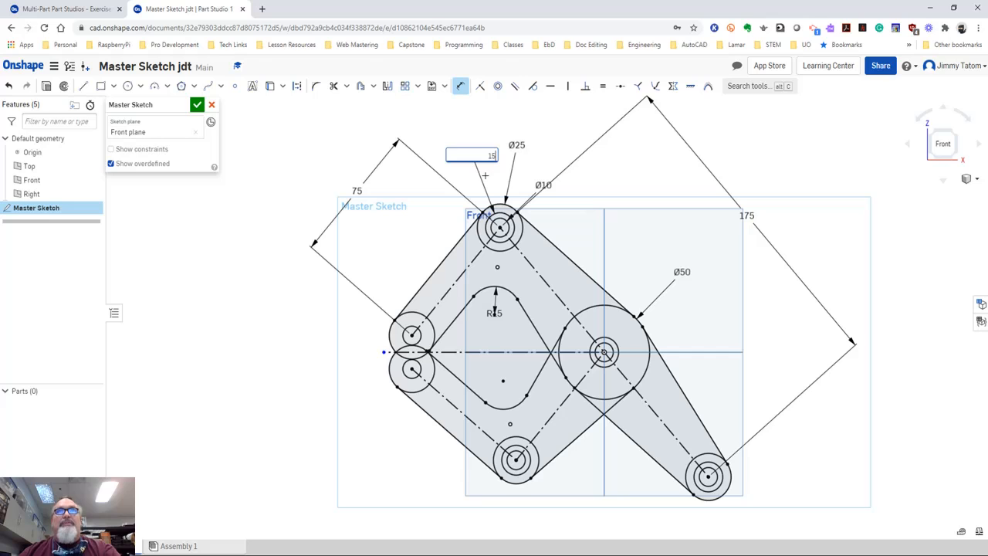
pyautogui.click(59, 11)
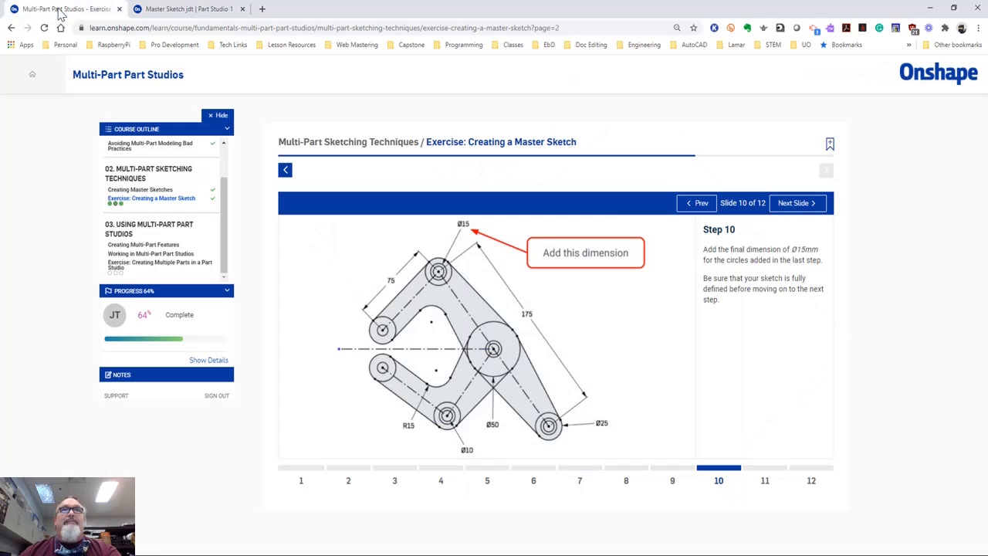
pyautogui.click(193, 10)
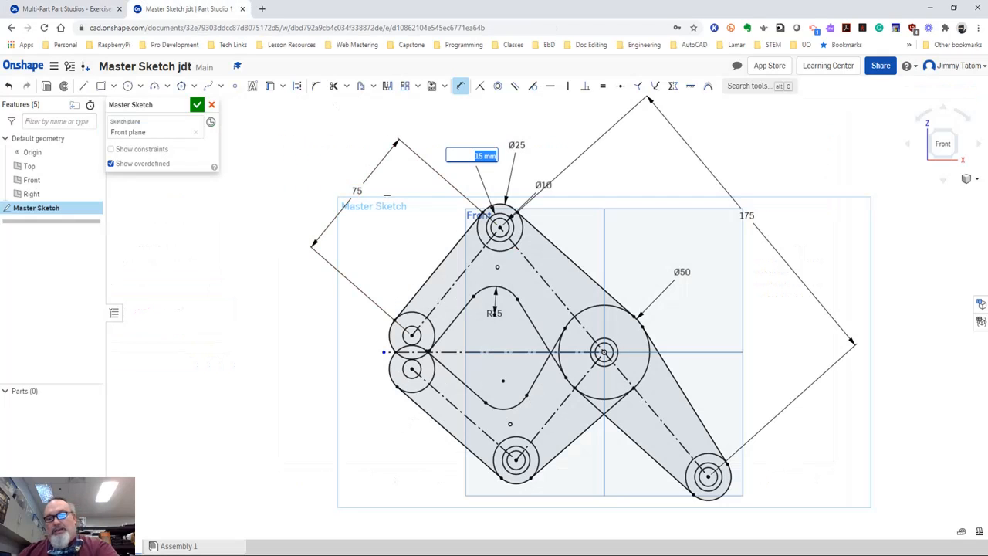
pyautogui.press('Return')
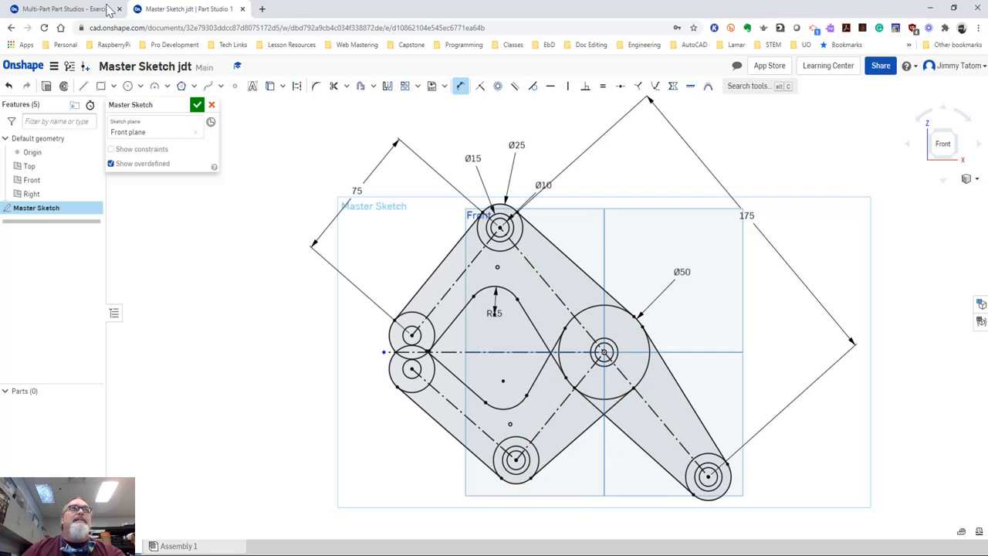
pyautogui.click(108, 10)
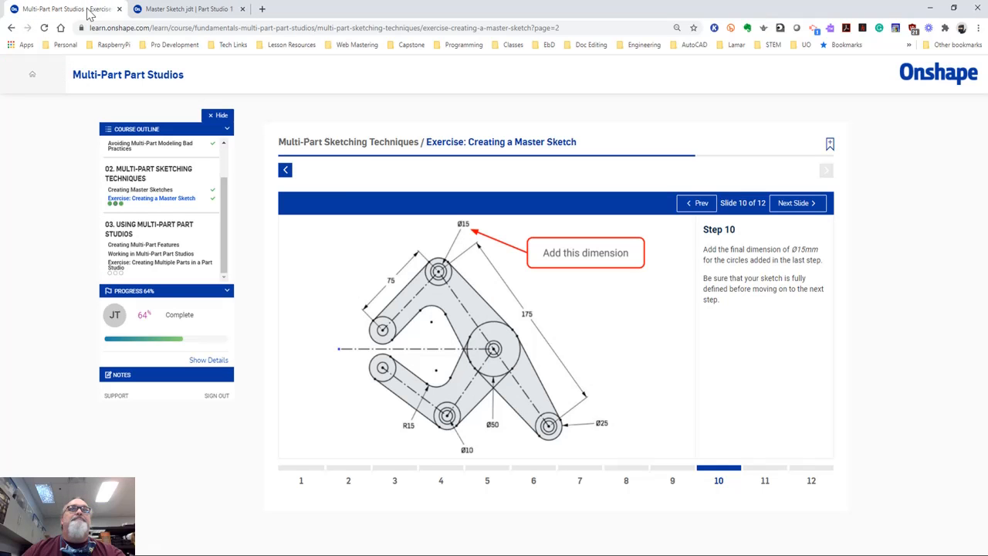
# - Advance the course exercise through slides 11 and 12, read the sketch validation instructions, and return to the Master Sketch document
pyautogui.click(807, 207)
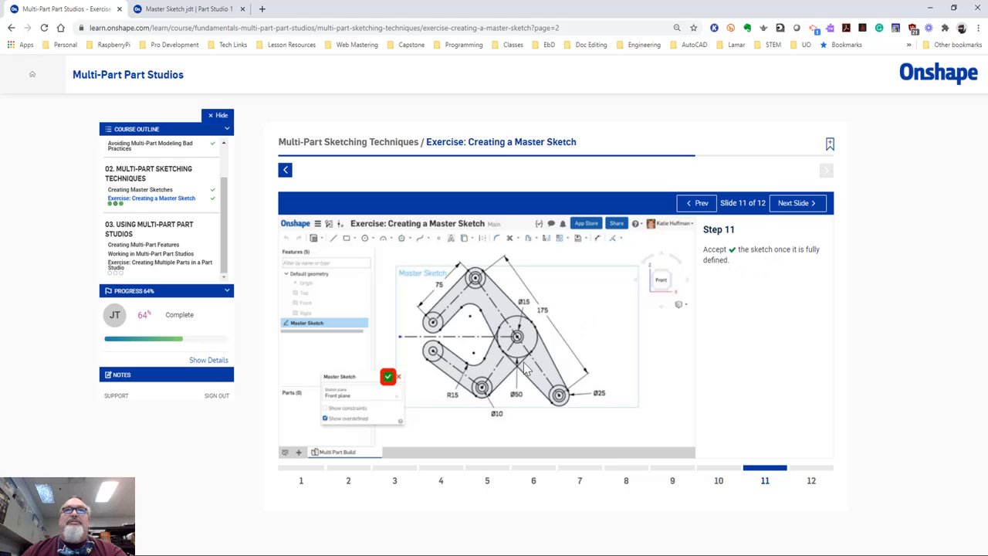
pyautogui.click(805, 210)
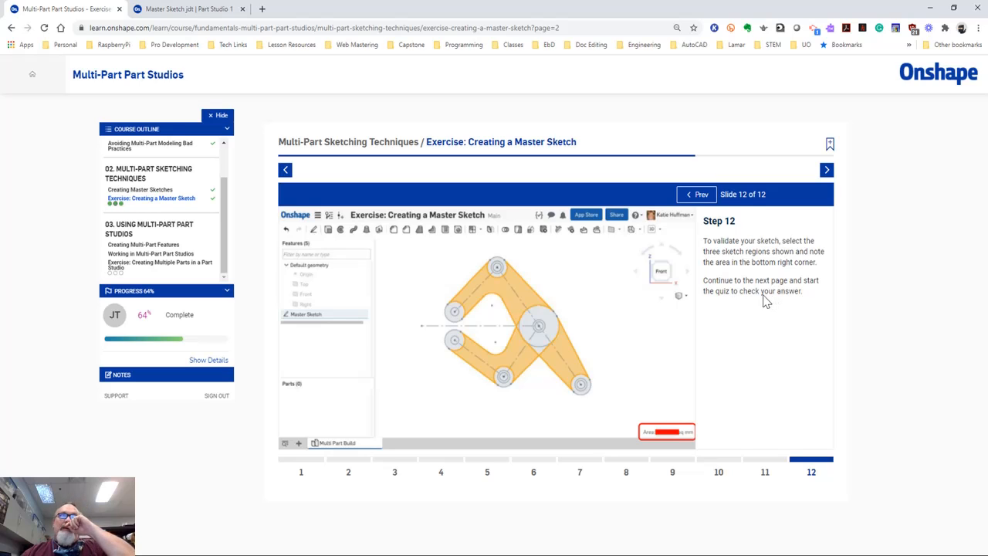
pyautogui.click(187, 9)
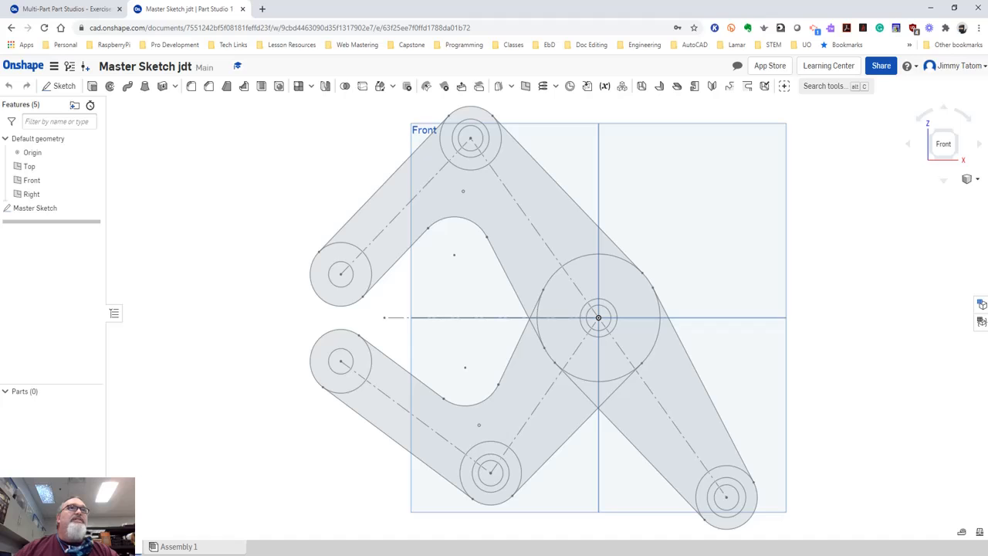
# - Select the upper arm, lower arm and lower-right link regions of the Master Sketch together and measure their combined area
pyautogui.click(509, 239)
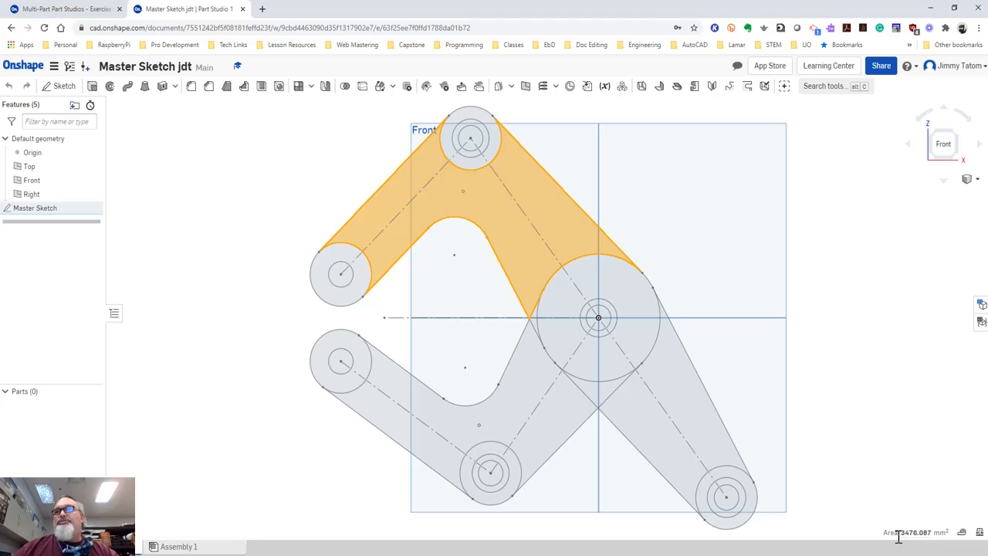
pyautogui.click(512, 426)
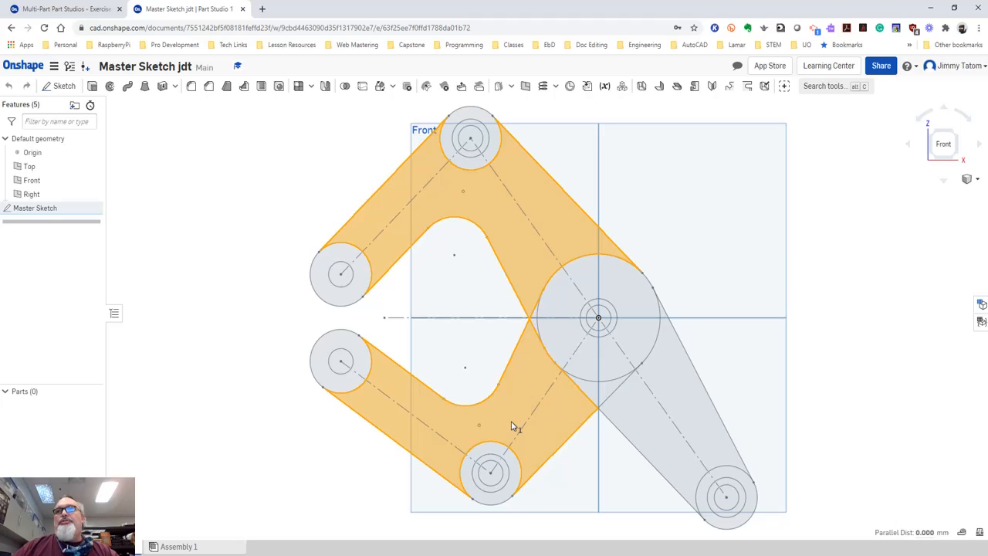
pyautogui.click(529, 285)
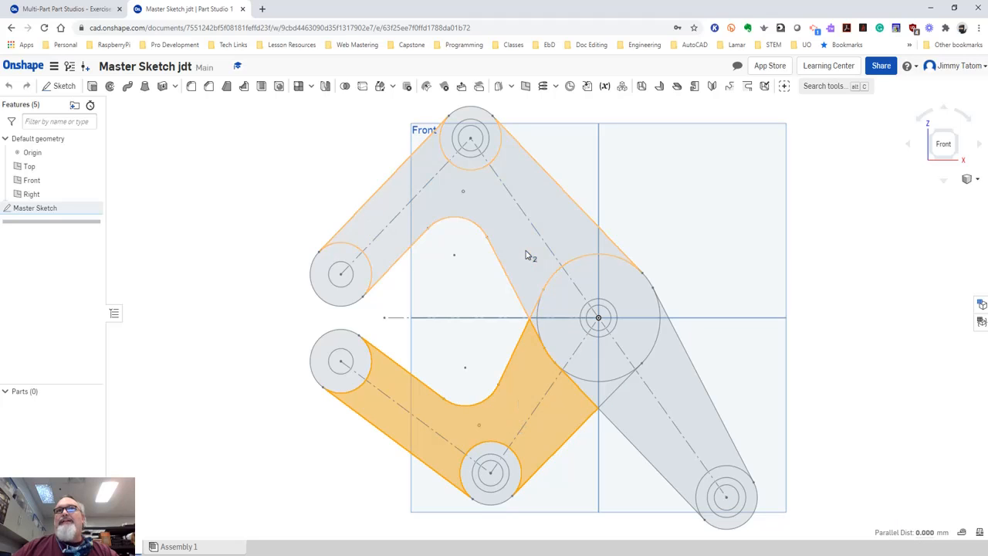
pyautogui.click(556, 419)
pyautogui.click(644, 424)
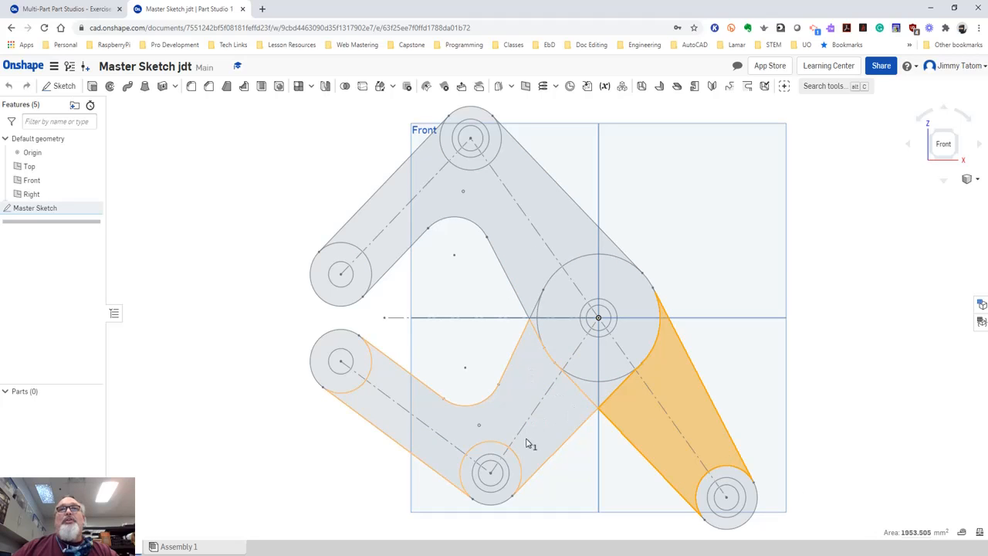
pyautogui.click(510, 412)
pyautogui.click(519, 261)
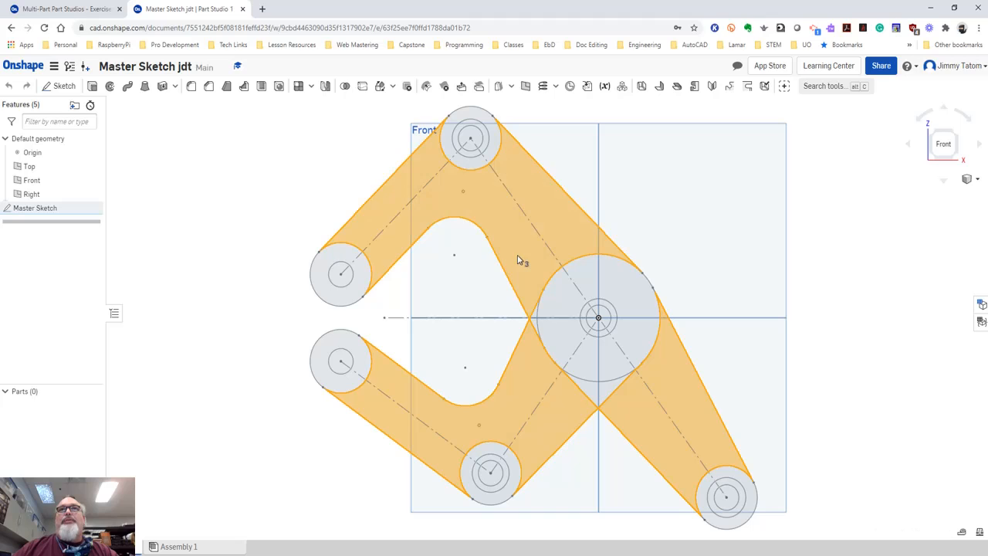
pyautogui.click(962, 535)
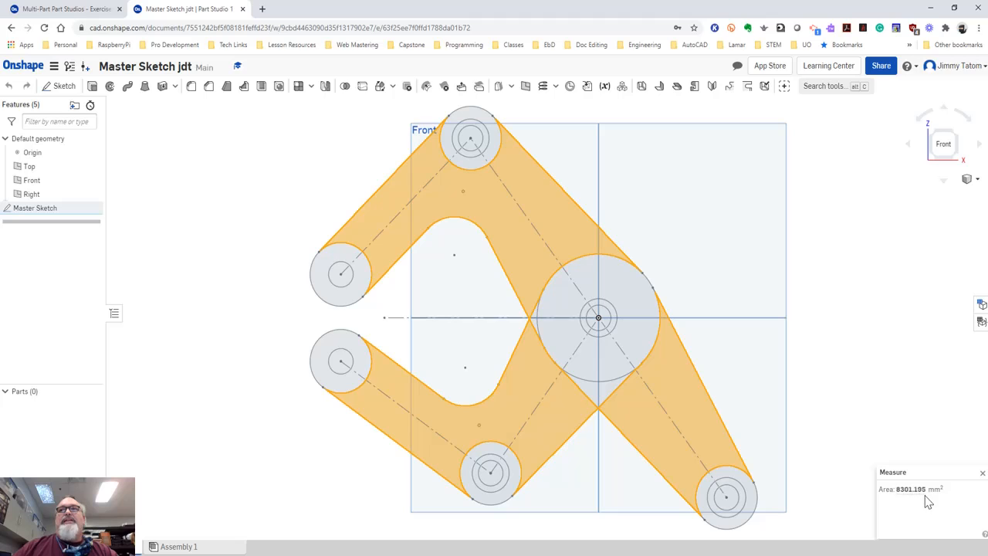